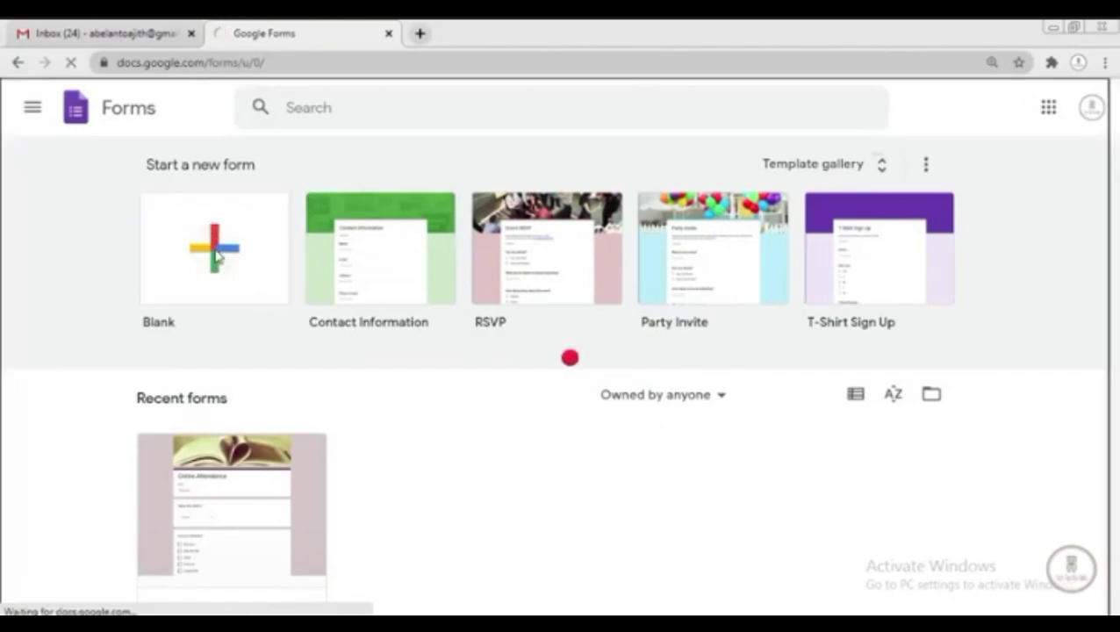
# Title the new blank form "Online Attendance" and enter "XII A" as its description.
pyautogui.click(444, 231)
pyautogui.write('A')
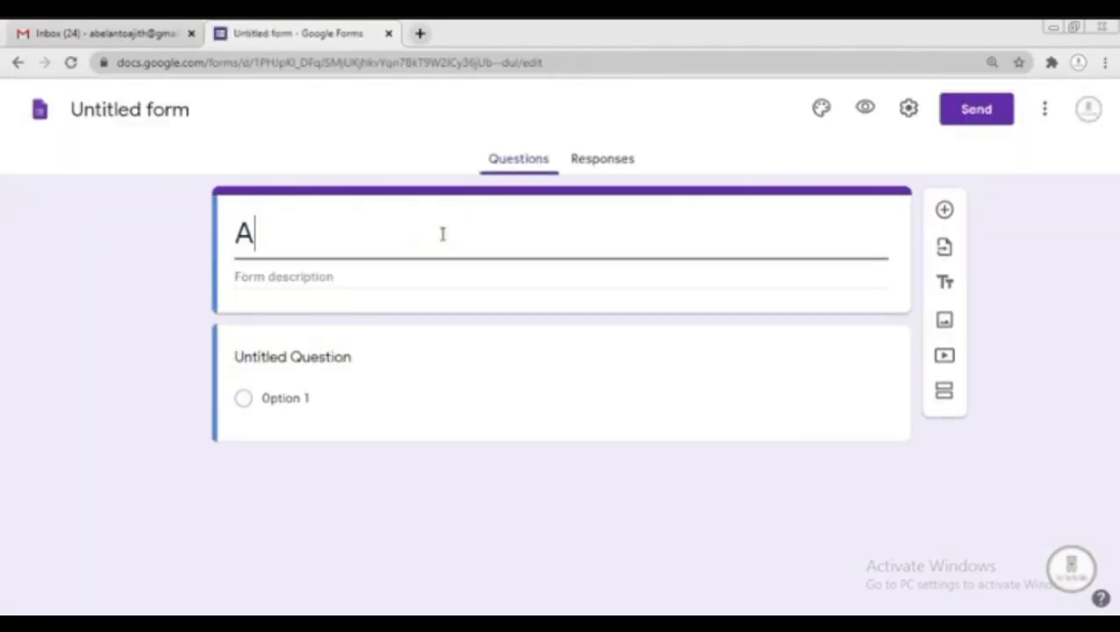
pyautogui.press('BackSpace')
pyautogui.write('Online Attendance')
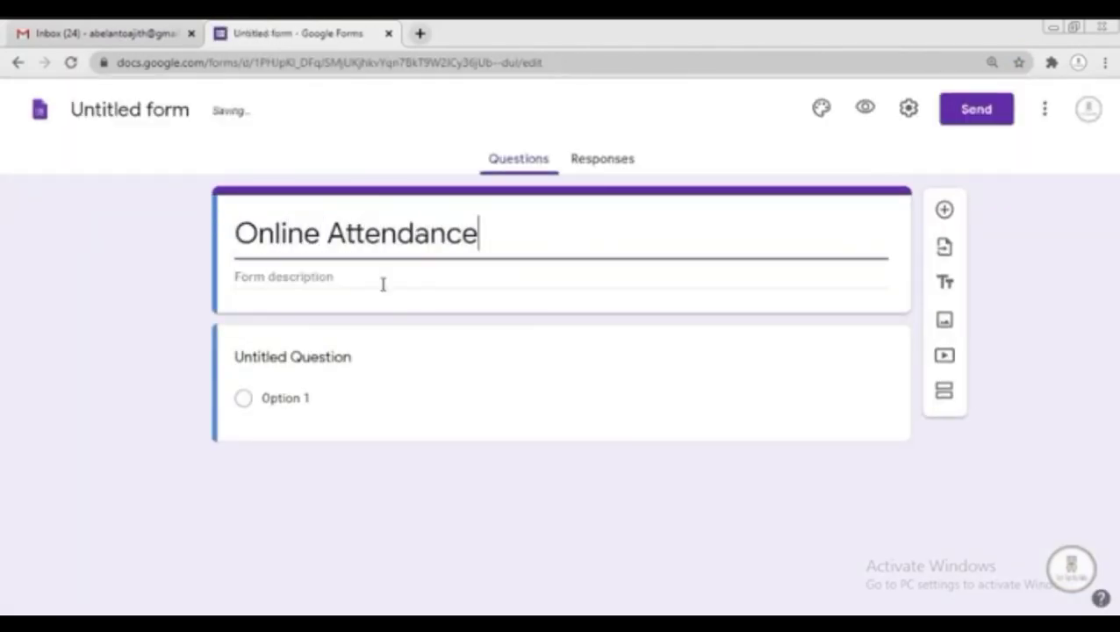
pyautogui.click(382, 283)
pyautogui.write('XII A')
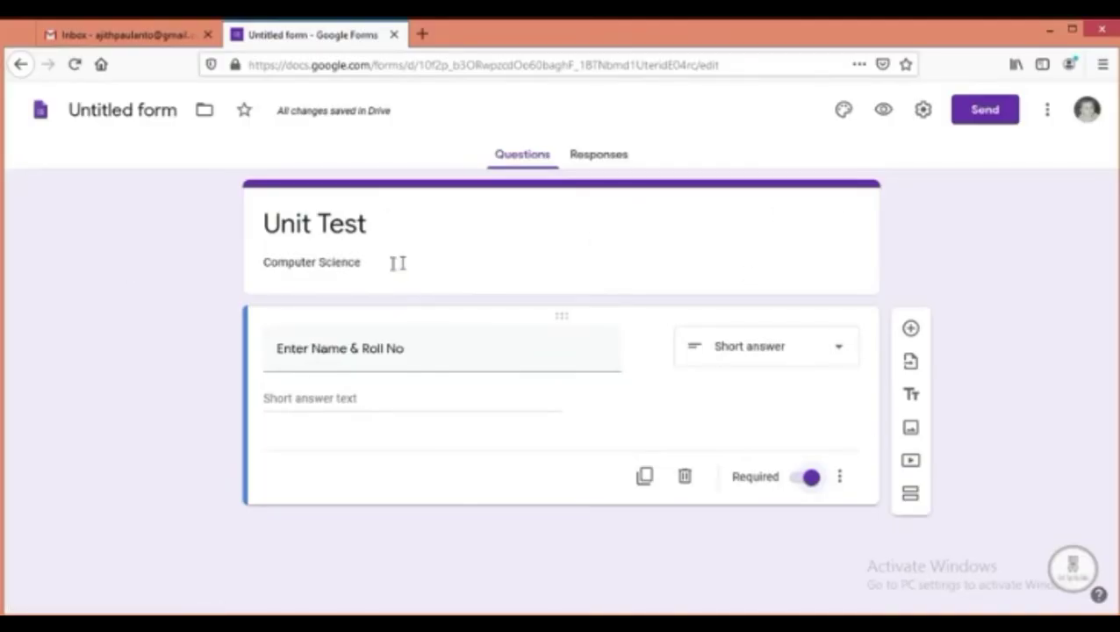
# Add a second section to the Unit Test form titled "Questions" with the description "Each Question Carries 1 Mark".
pyautogui.click(909, 495)
pyautogui.write('Questions')
pyautogui.click(398, 528)
pyautogui.write('Each Question Carries 1 Mark')
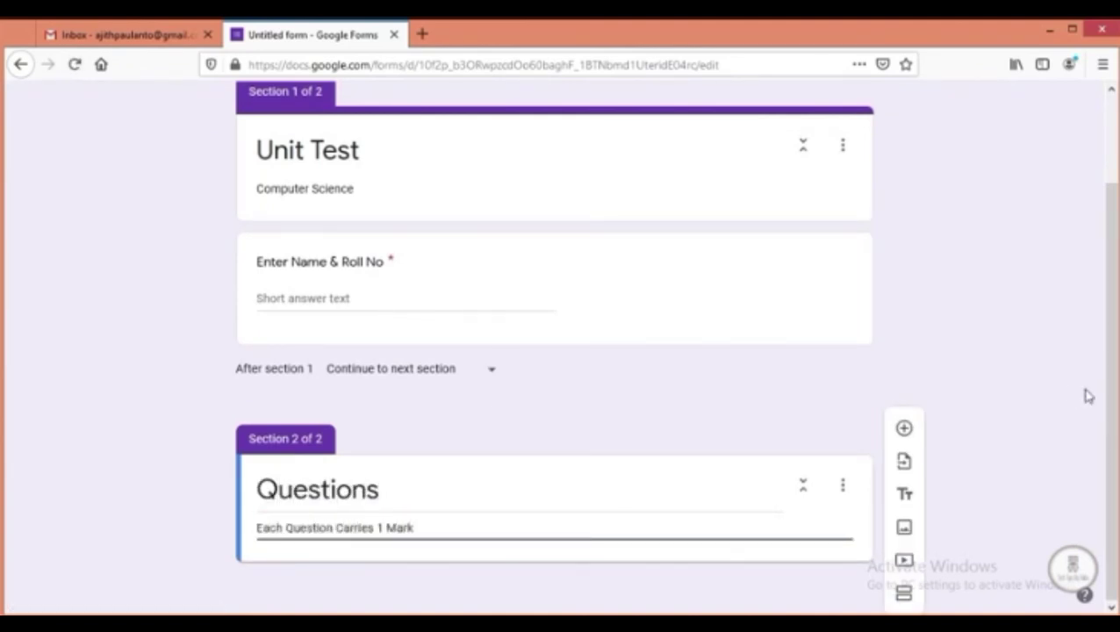
# Turn the Unit Test form into a quiz in the form's settings.
pyautogui.scroll(2, 1084, 395)
pyautogui.click(909, 109)
pyautogui.click(717, 193)
pyautogui.click(342, 230)
pyautogui.moveTo(789, 300); pyautogui.dragTo(792, 360)
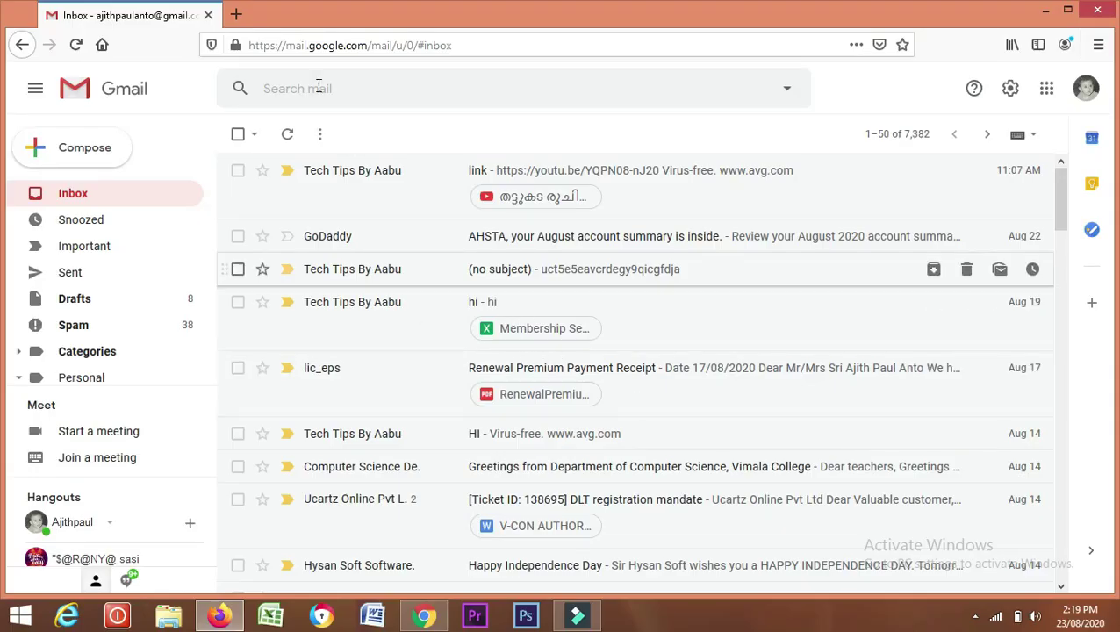
# Go to forms.google.com in a new browser tab and open the existing Online Test form.
pyautogui.click(237, 16)
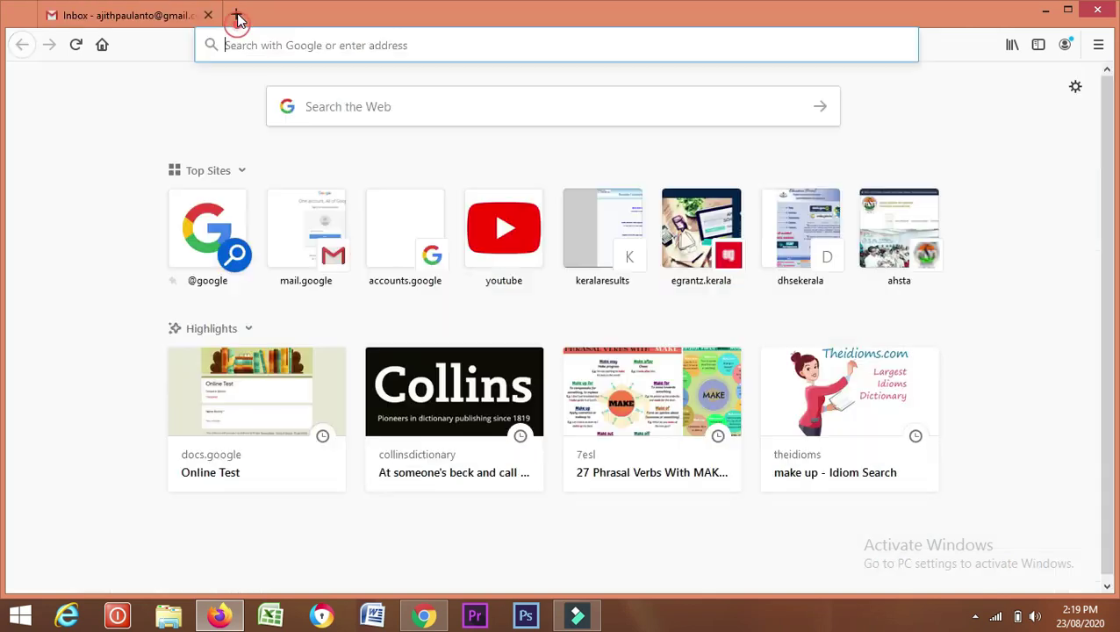
pyautogui.write('forms')
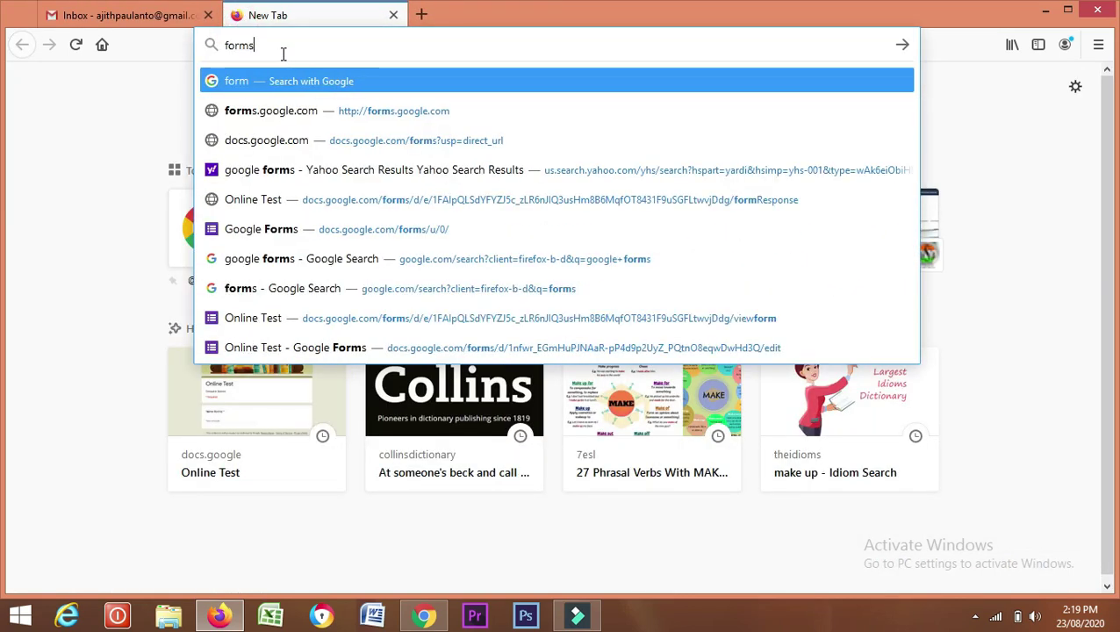
pyautogui.write('.google.com')
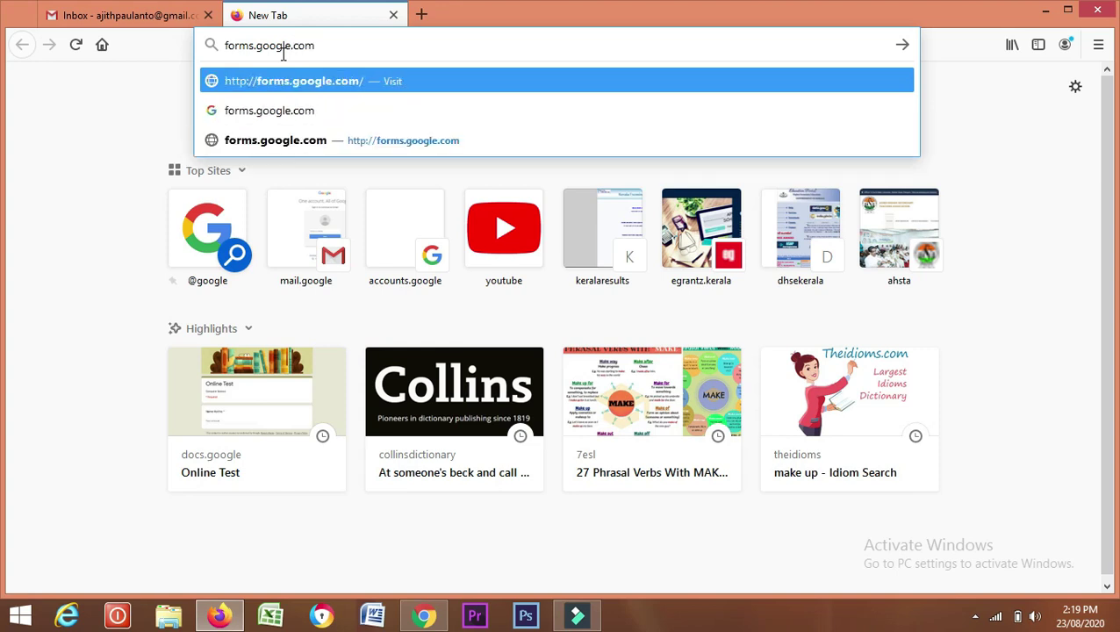
pyautogui.press('Return')
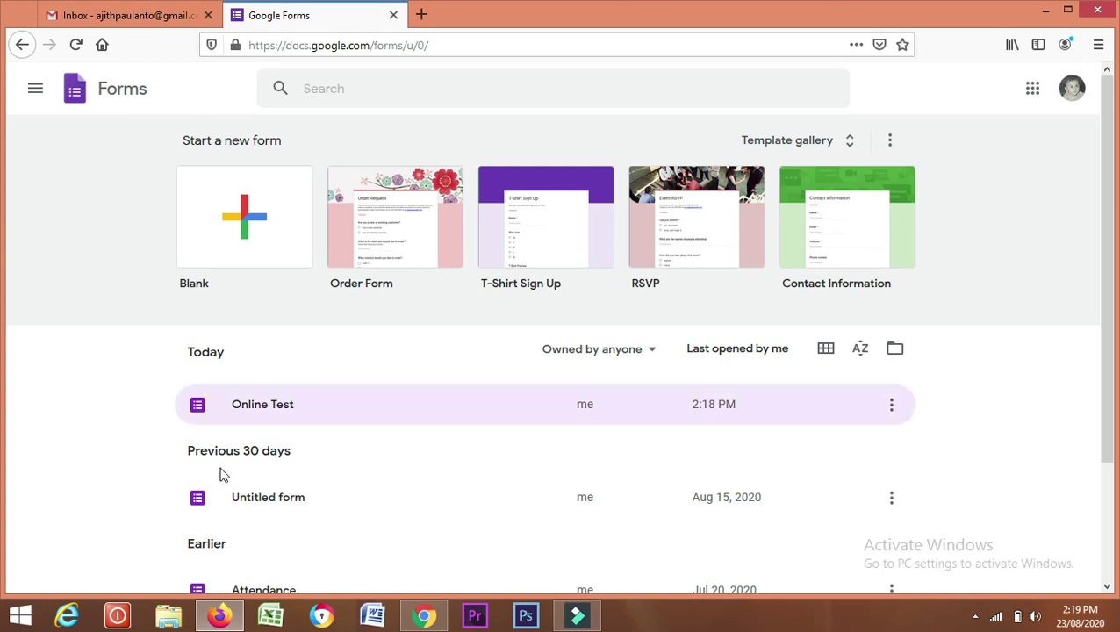
pyautogui.click(267, 411)
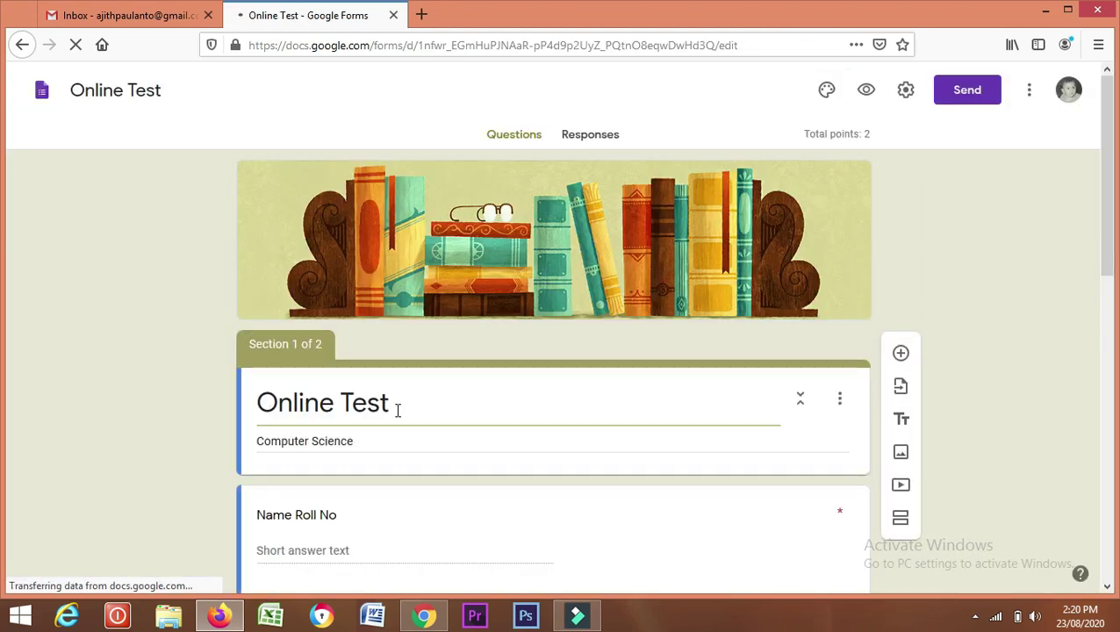
# Change the answer type of the Name Roll No question to Dropdown.
pyautogui.scroll(-3, 395, 413)
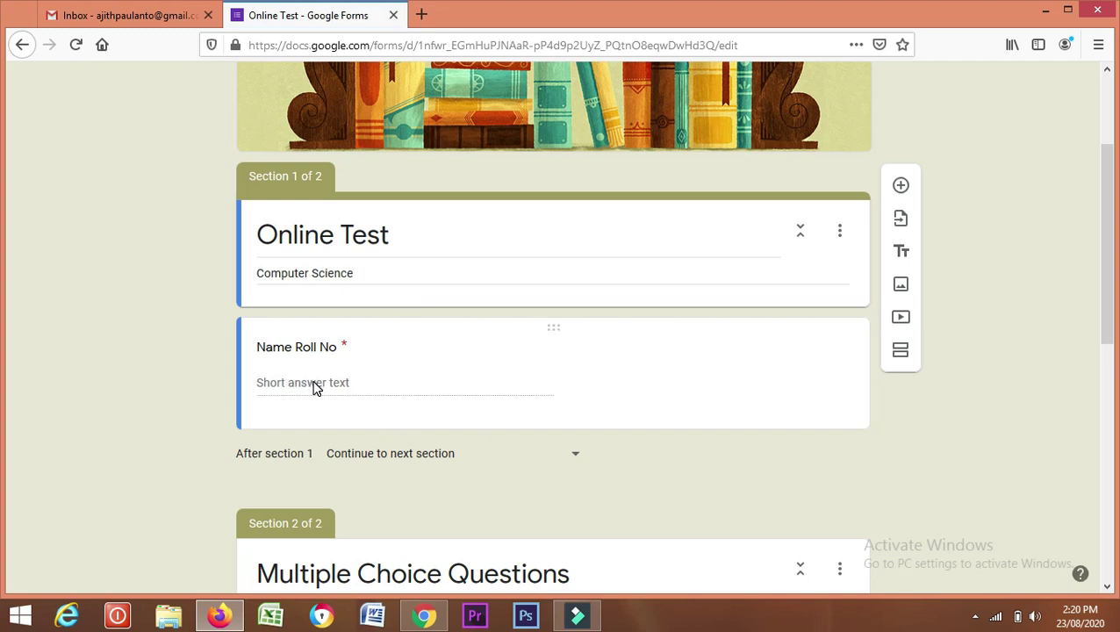
pyautogui.scroll(-2, 321, 387)
pyautogui.scroll(-5, 327, 395)
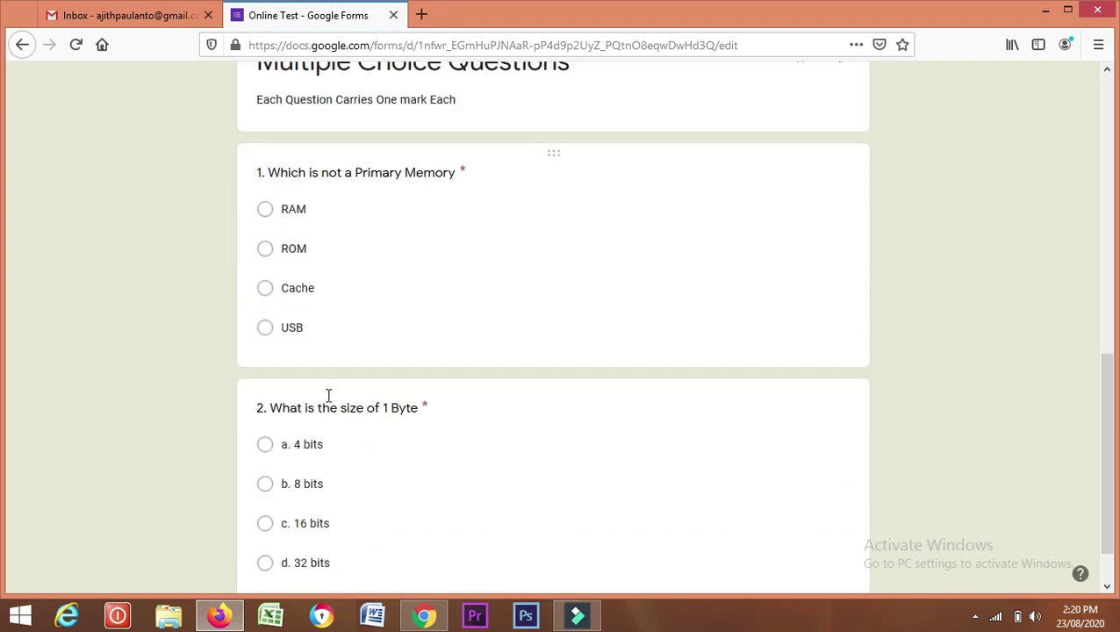
pyautogui.scroll(4, 405, 462)
pyautogui.scroll(5, 405, 461)
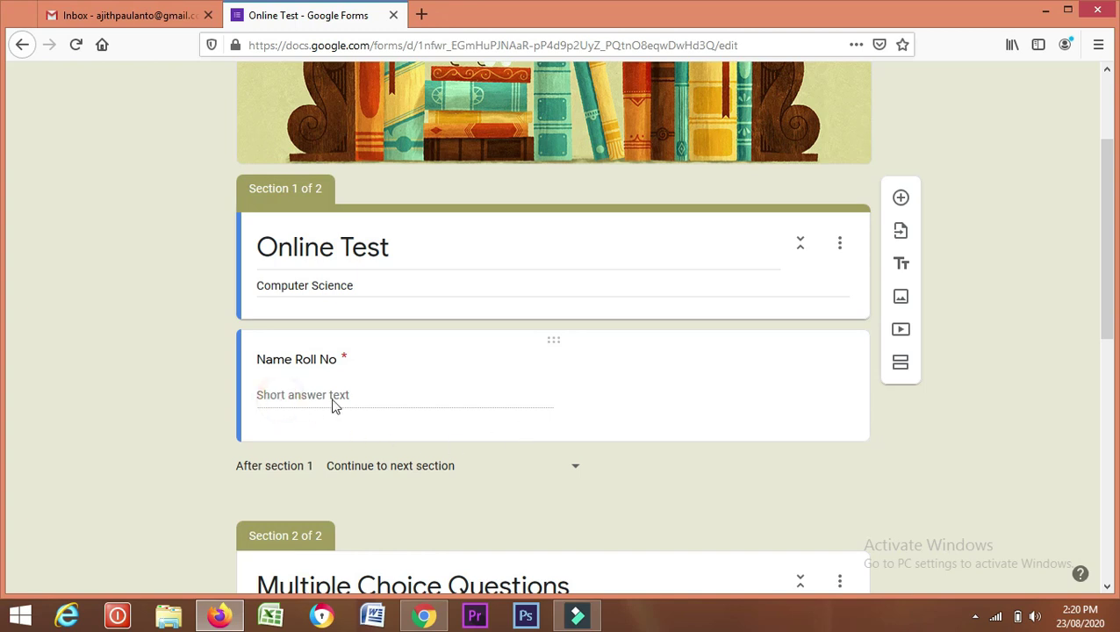
pyautogui.click(393, 418)
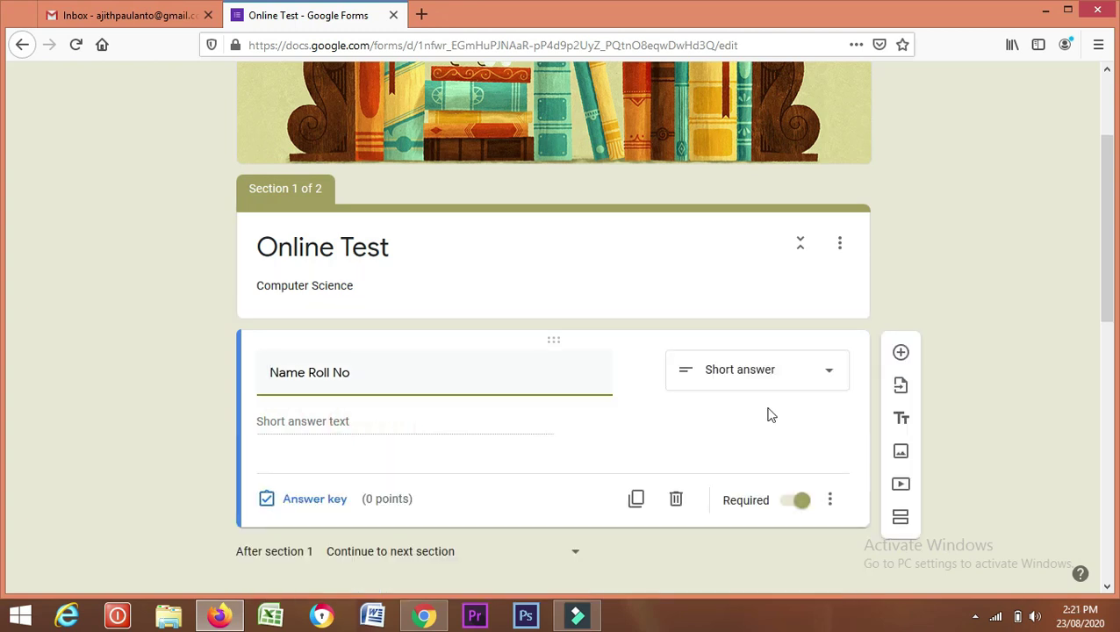
pyautogui.click(829, 370)
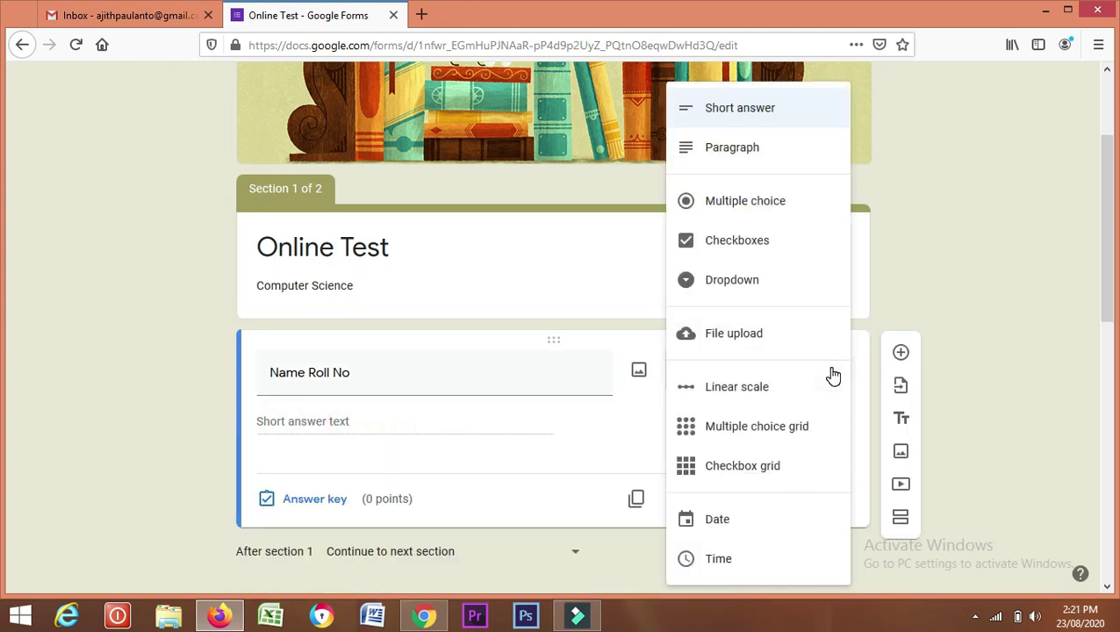
pyautogui.click(762, 281)
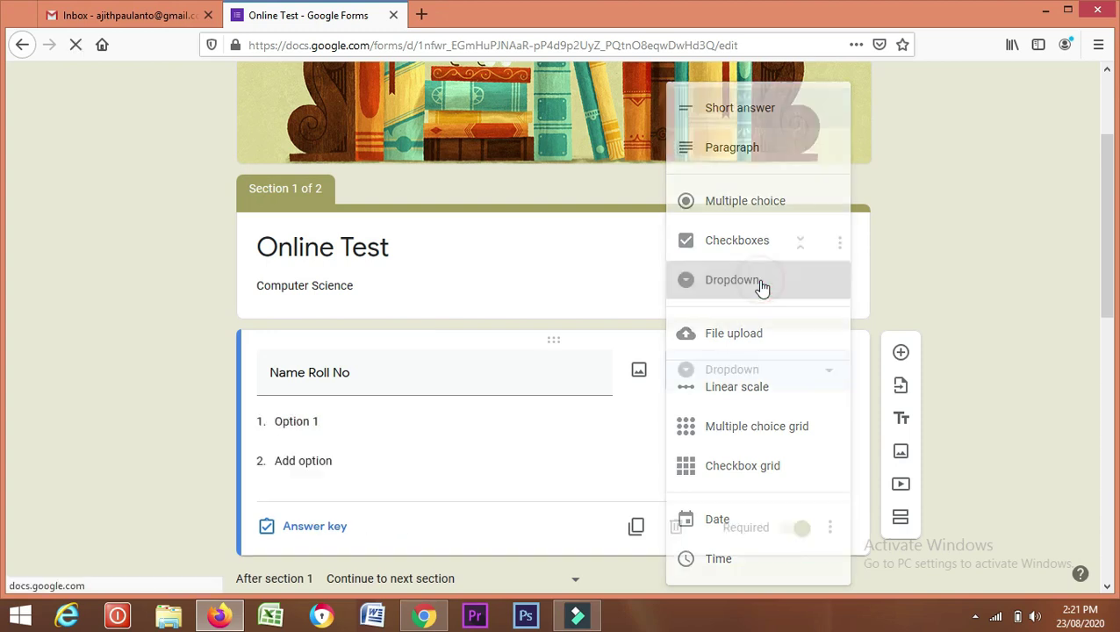
# Copy the student list in A1:A54 of Sheet2 from the Students workbook in Excel and paste it in Firefox as the Name Roll No options.
pyautogui.click(297, 424)
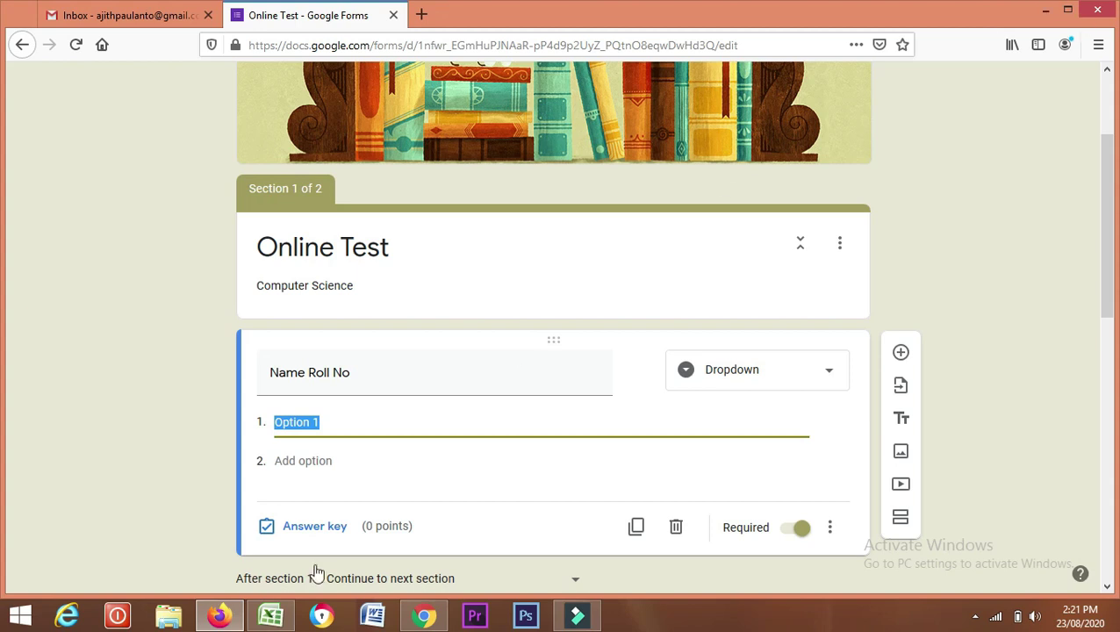
pyautogui.click(271, 617)
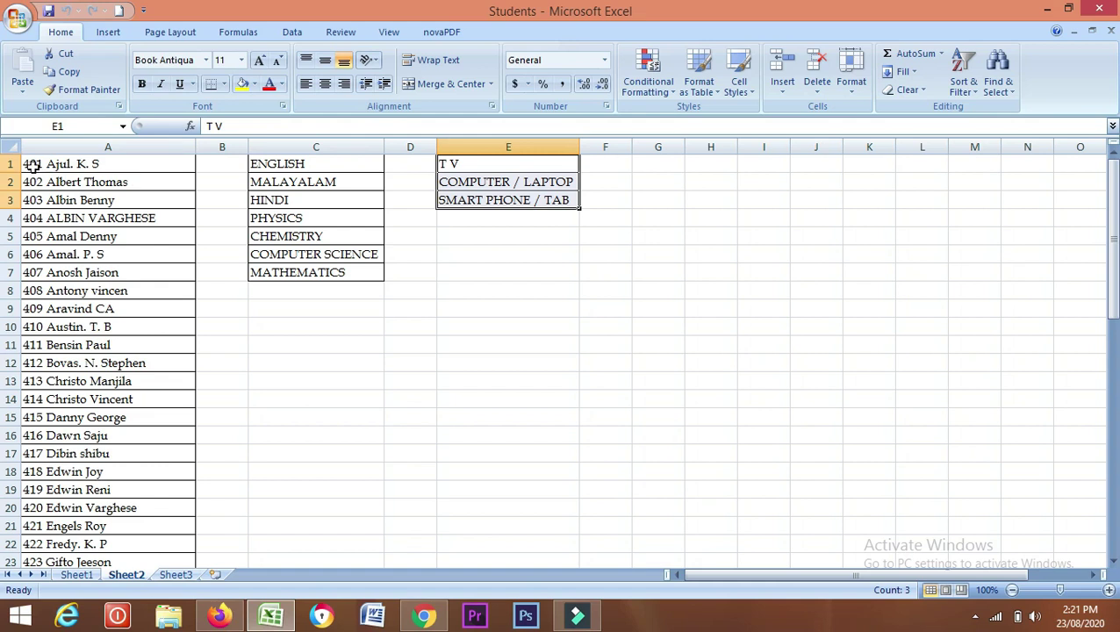
pyautogui.moveTo(100, 164); pyautogui.dragTo(101, 520)
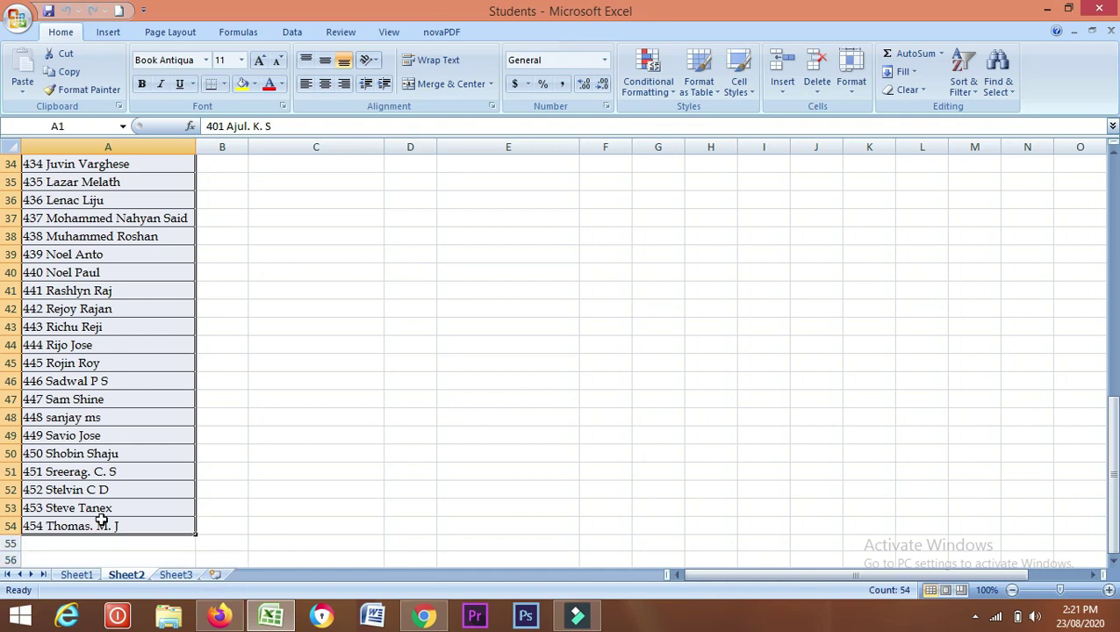
pyautogui.hotkey('ctrl', 'c')
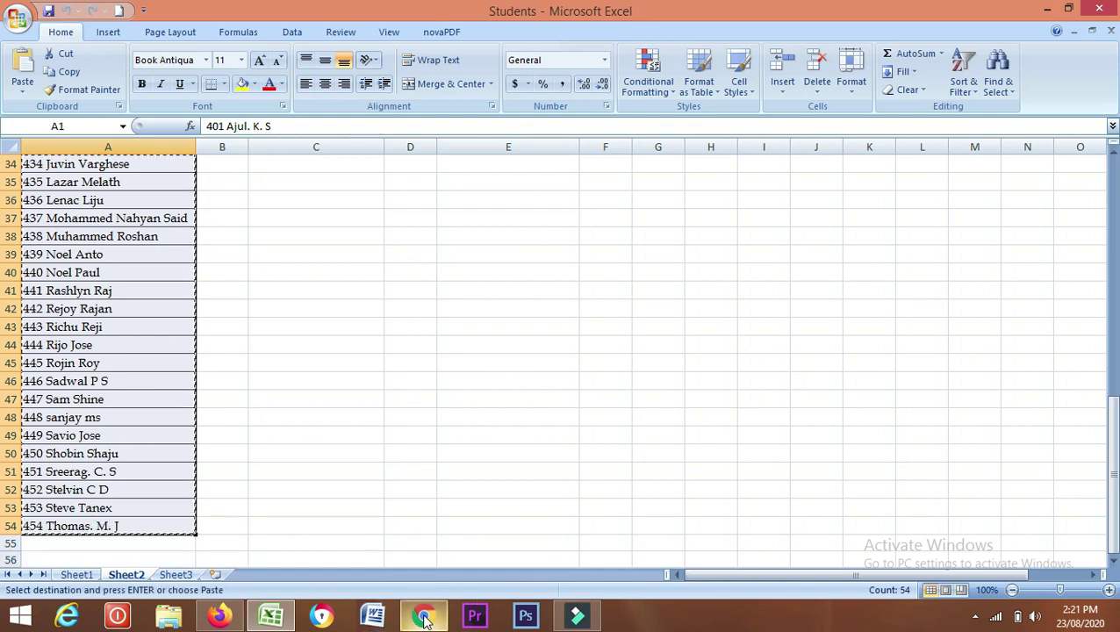
pyautogui.click(220, 617)
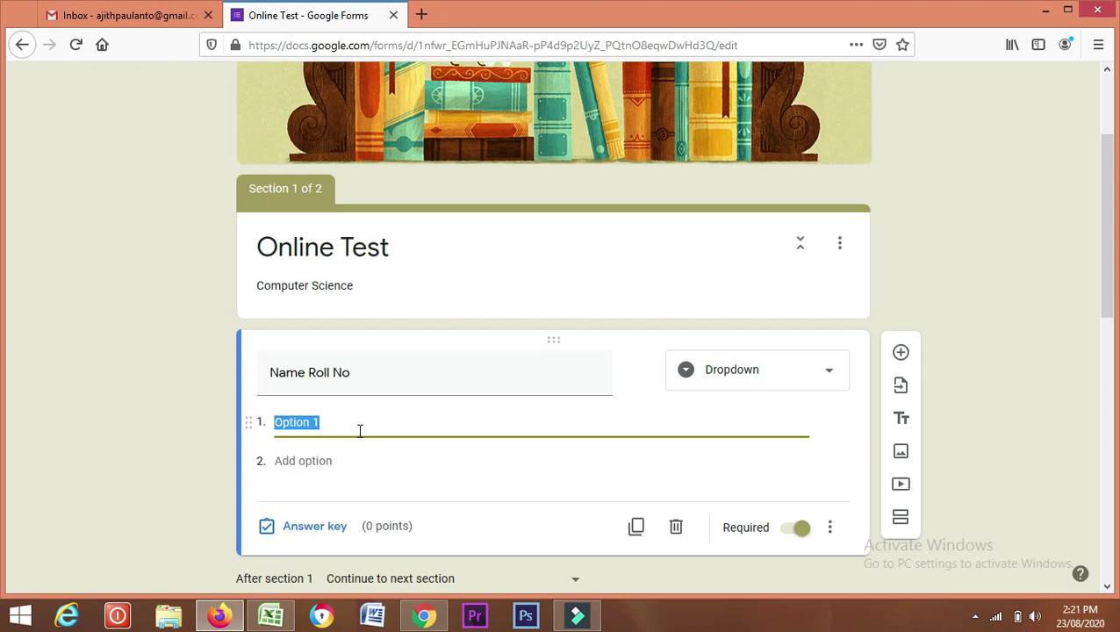
pyautogui.hotkey('ctrl', 'v')
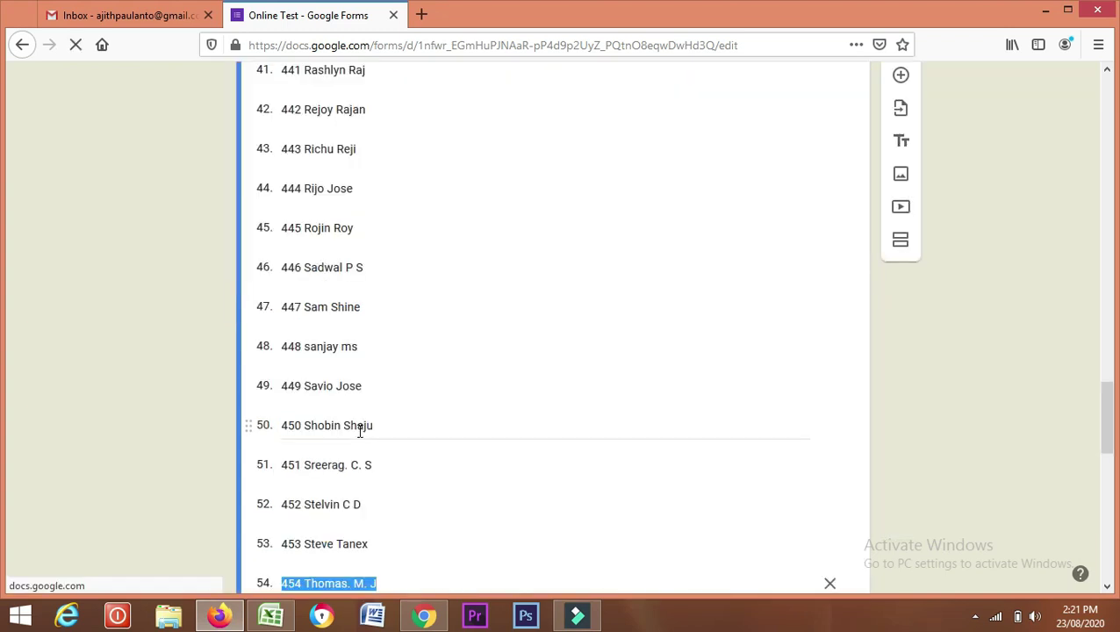
# Check the pasted student options of the Name Roll No question from the first entry to the last.
pyautogui.scroll(3, 443, 413)
pyautogui.scroll(12, 443, 414)
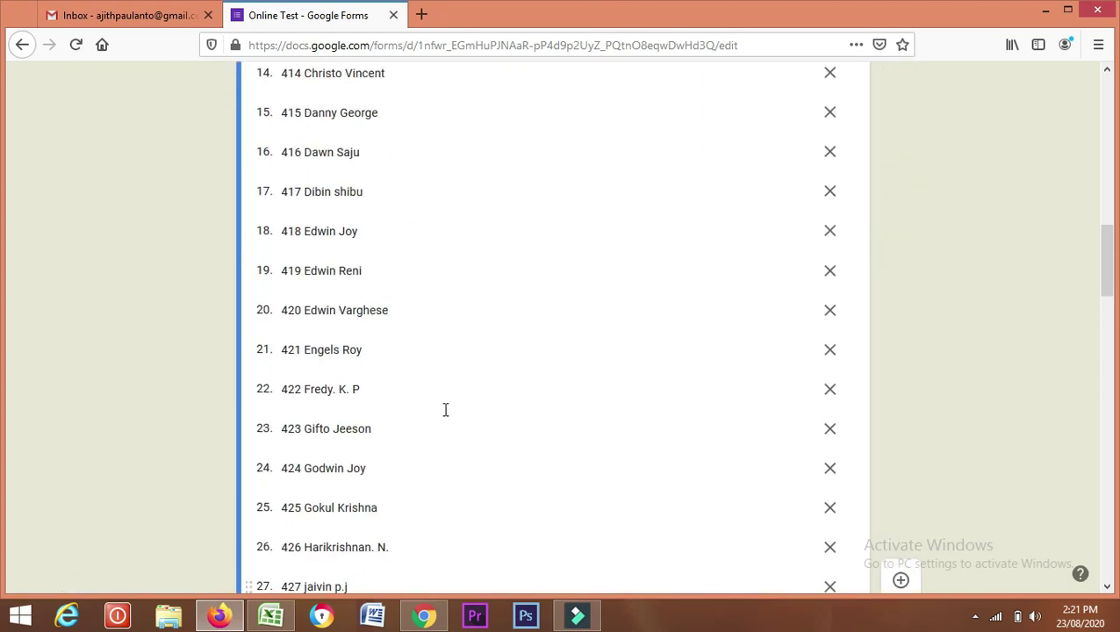
pyautogui.scroll(4, 442, 413)
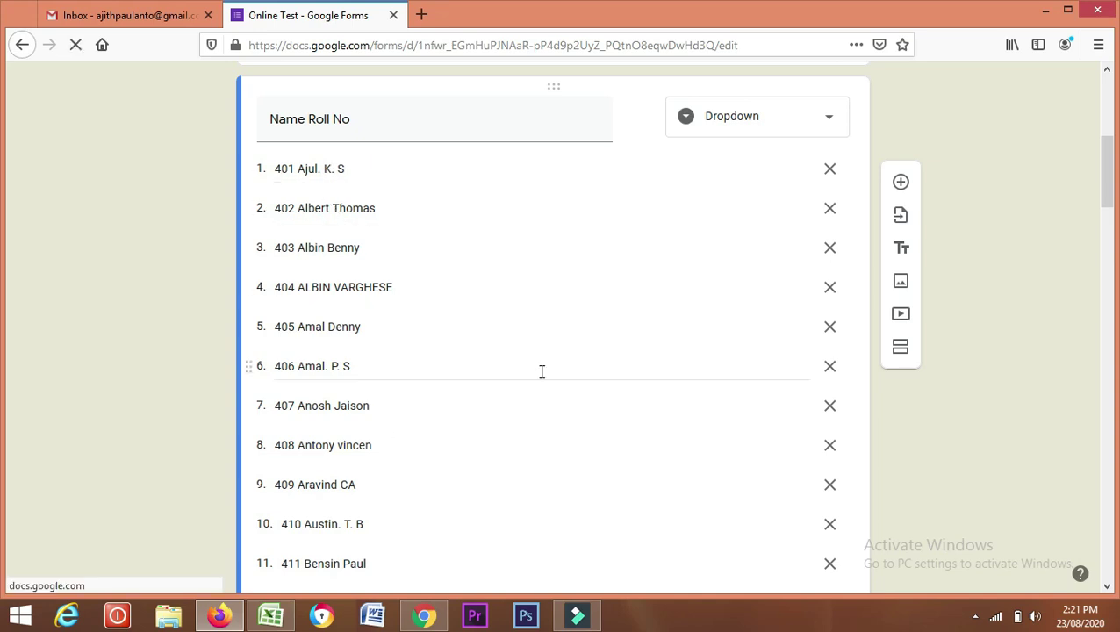
pyautogui.scroll(-1, 531, 420)
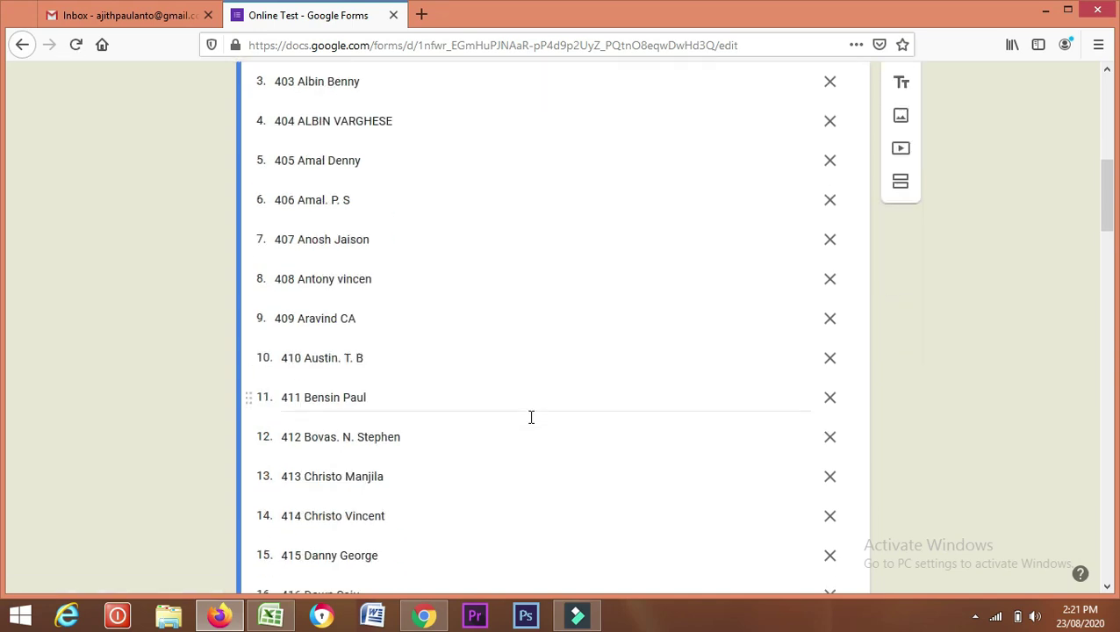
pyautogui.scroll(-4, 531, 417)
pyautogui.scroll(-15, 532, 429)
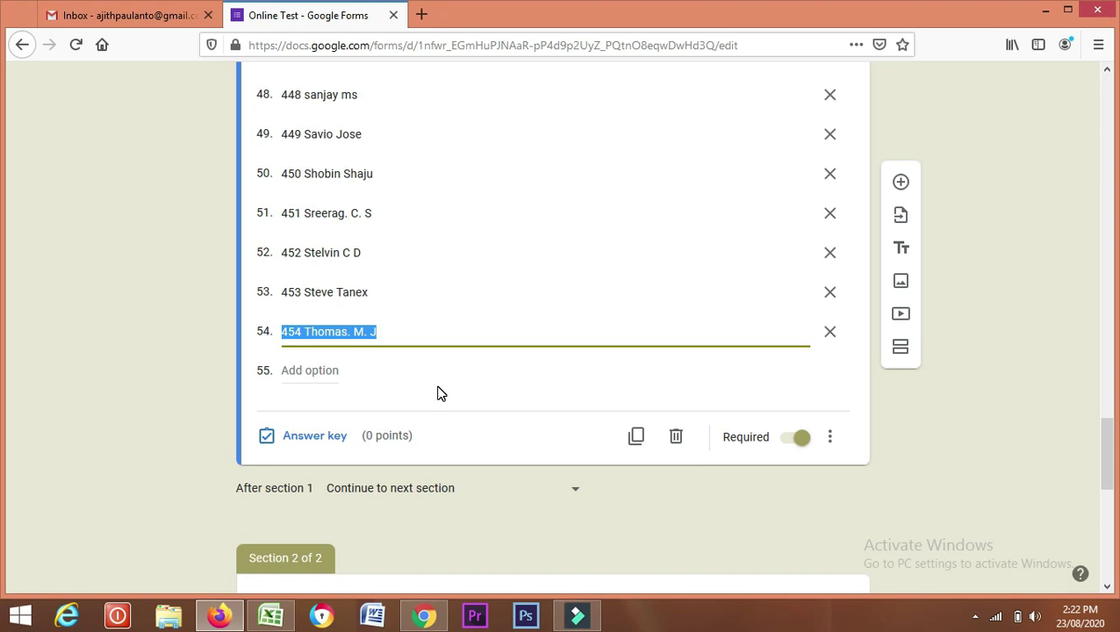
# Preview the form, try choosing a student in the Name Roll No dropdown, and close the preview.
pyautogui.scroll(20, 439, 393)
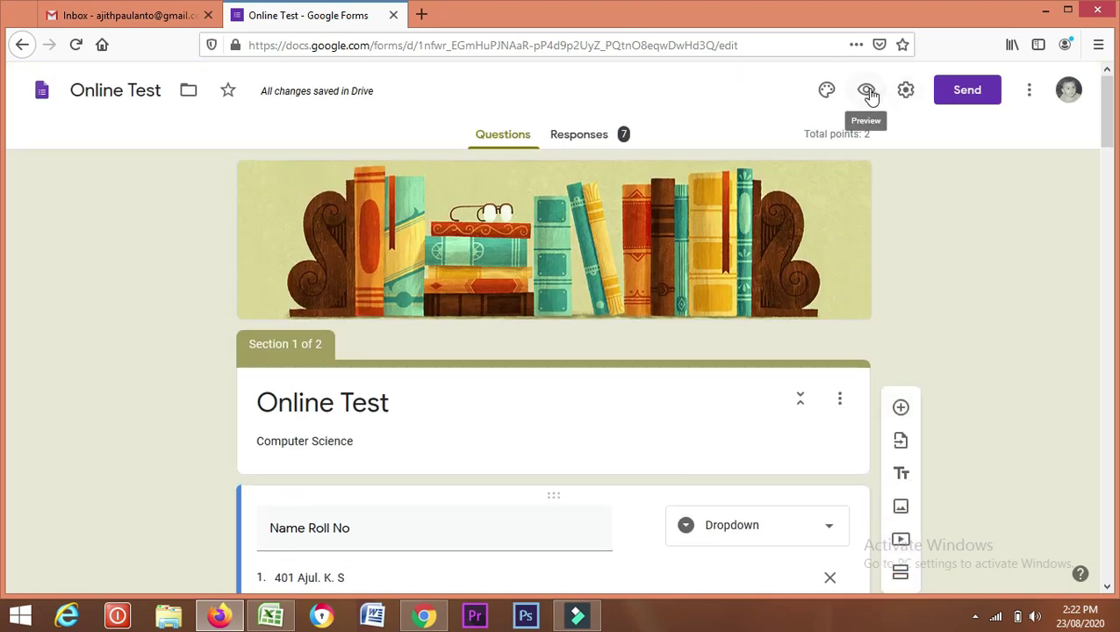
pyautogui.click(867, 91)
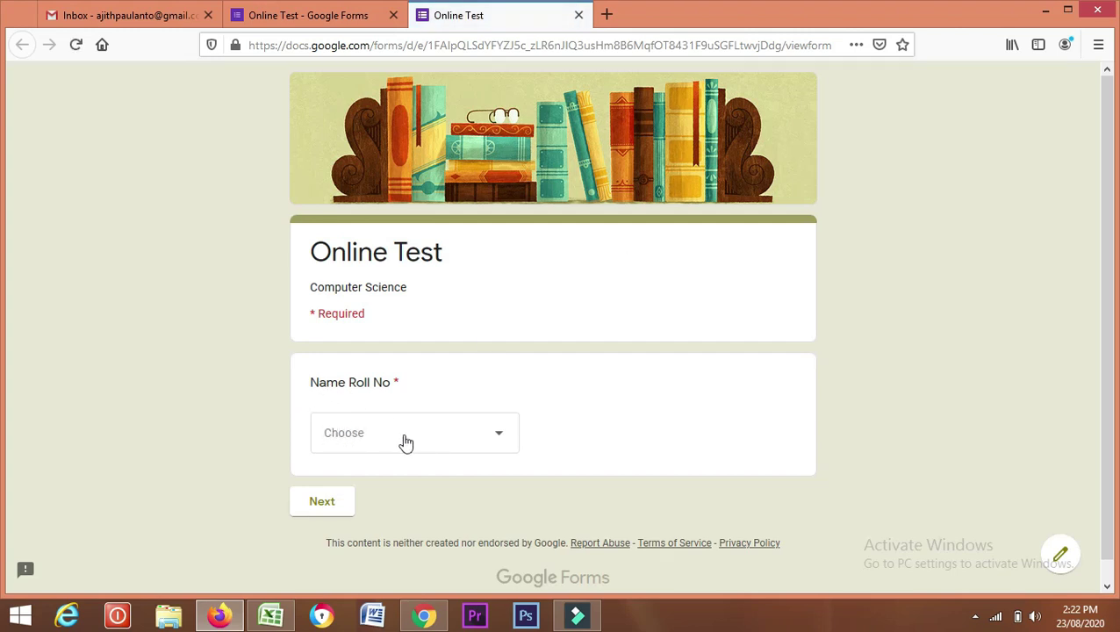
pyautogui.click(503, 441)
pyautogui.moveTo(515, 169); pyautogui.dragTo(502, 537)
pyautogui.click(469, 360)
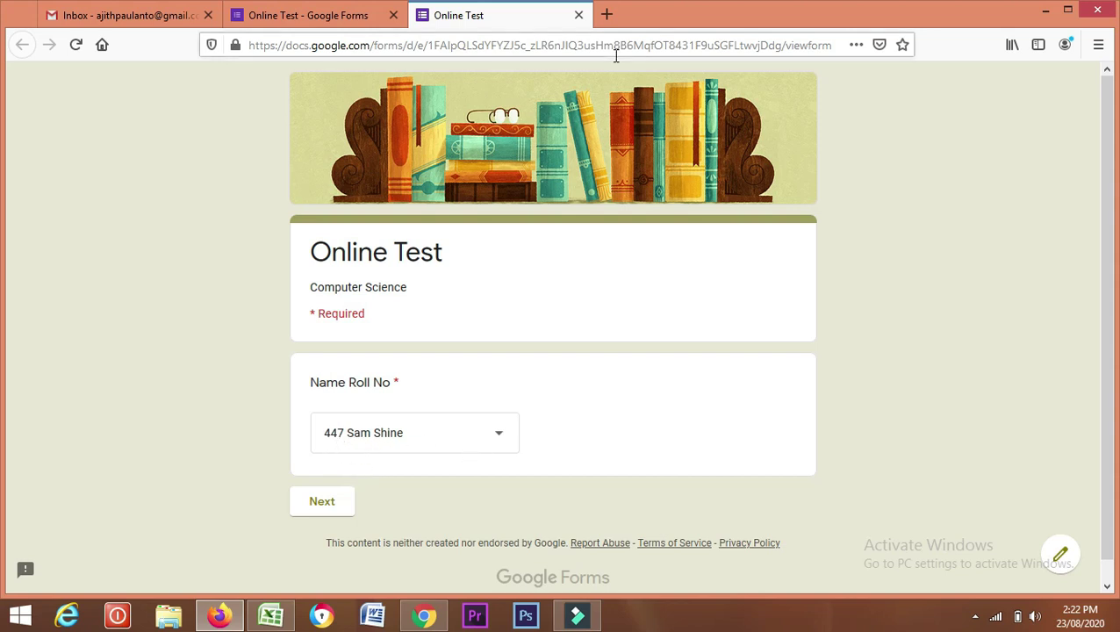
pyautogui.click(579, 15)
# Review the answer key and points of the "Which is not a Primary Memory" question and close the key.
pyautogui.scroll(-2, 627, 459)
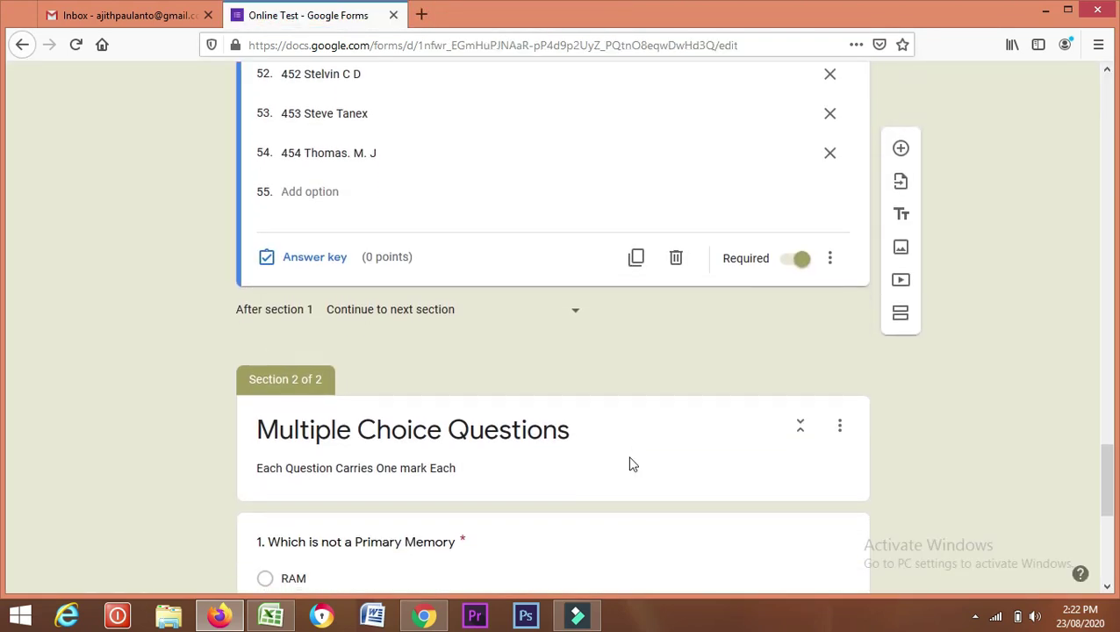
pyautogui.scroll(-4, 630, 458)
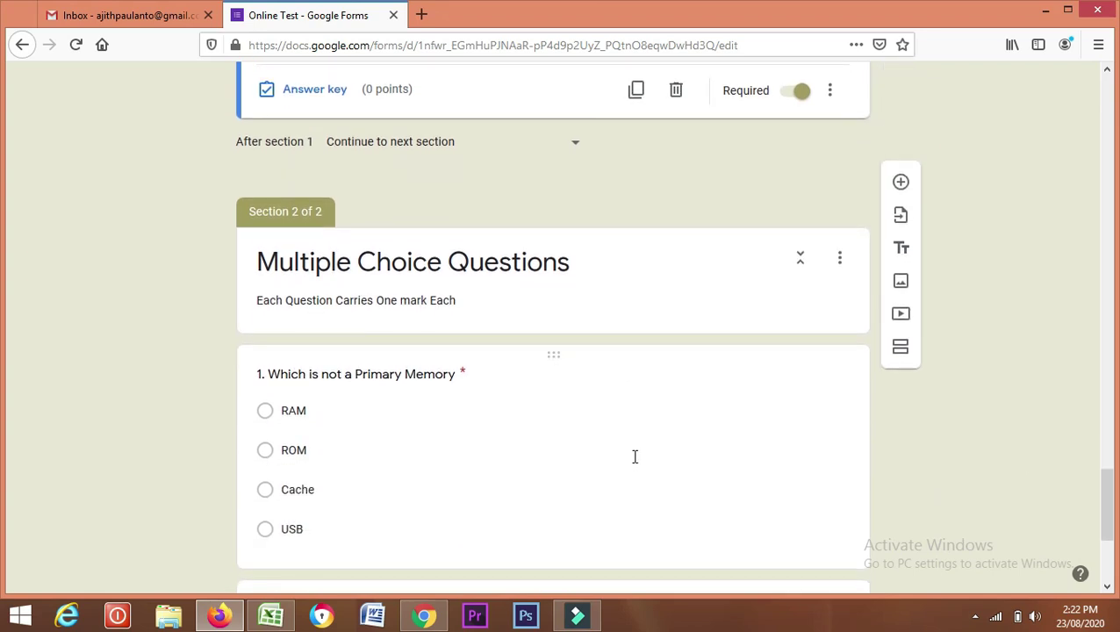
pyautogui.scroll(-4, 631, 454)
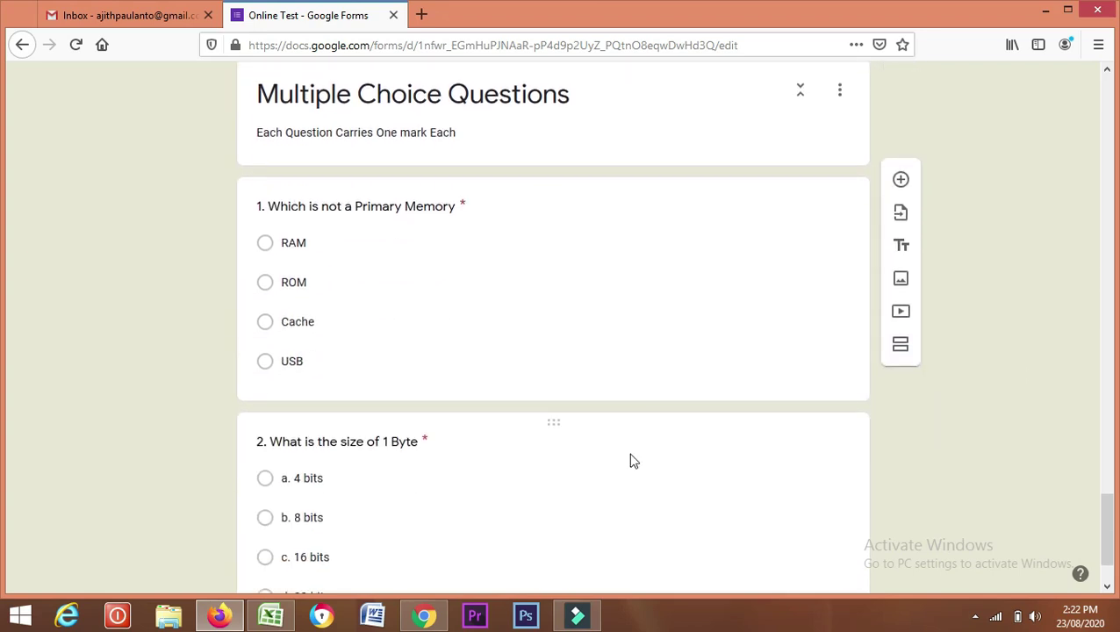
pyautogui.click(612, 313)
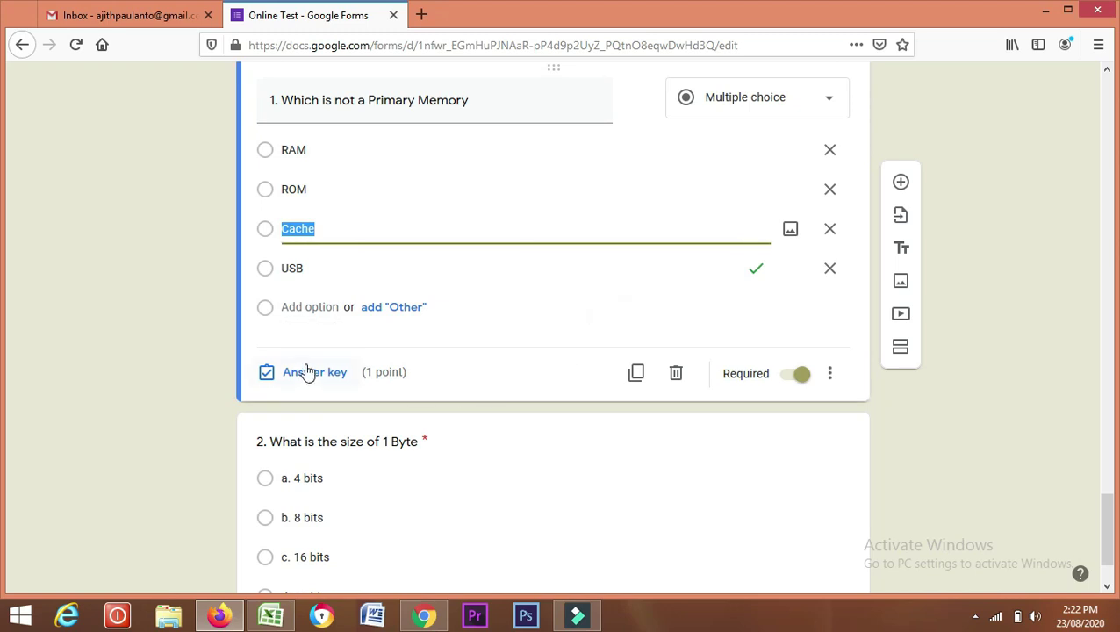
pyautogui.click(304, 367)
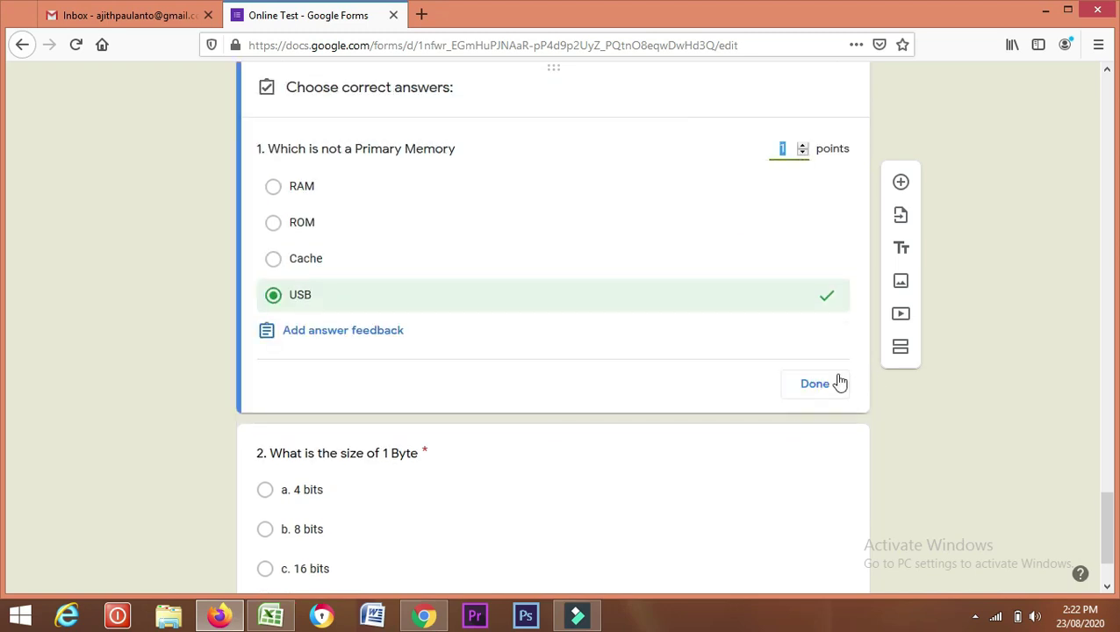
pyautogui.click(823, 383)
pyautogui.scroll(-2, 467, 413)
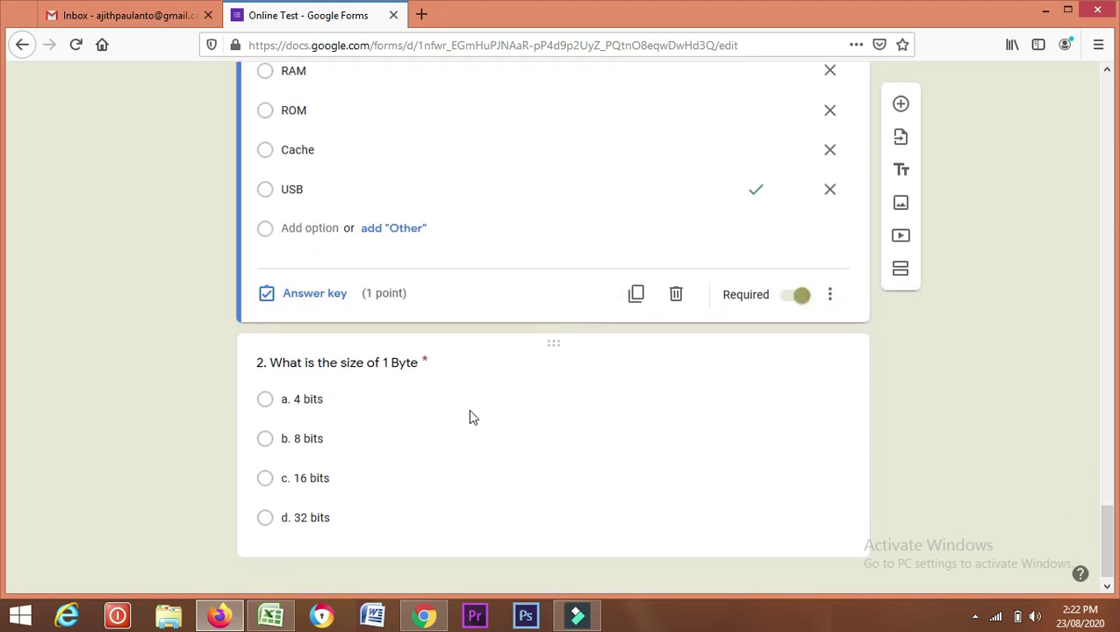
# Review the options and marked correct answers of the "Which is not a Primary Memory" and "What is the size of 1 Byte" questions.
pyautogui.scroll(2, 470, 416)
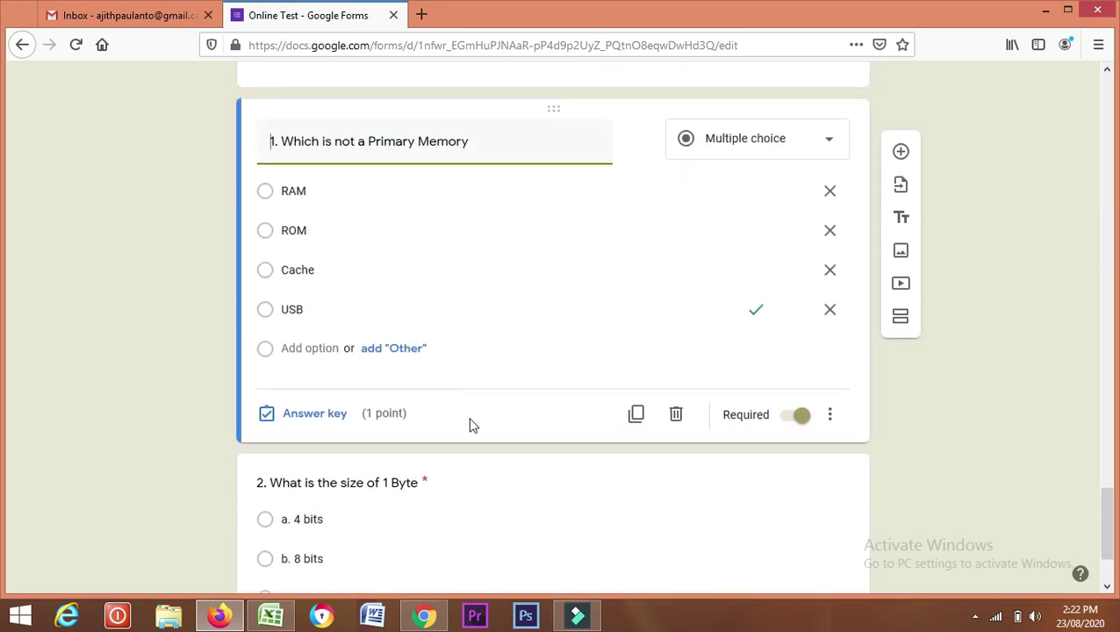
pyautogui.scroll(-2, 471, 419)
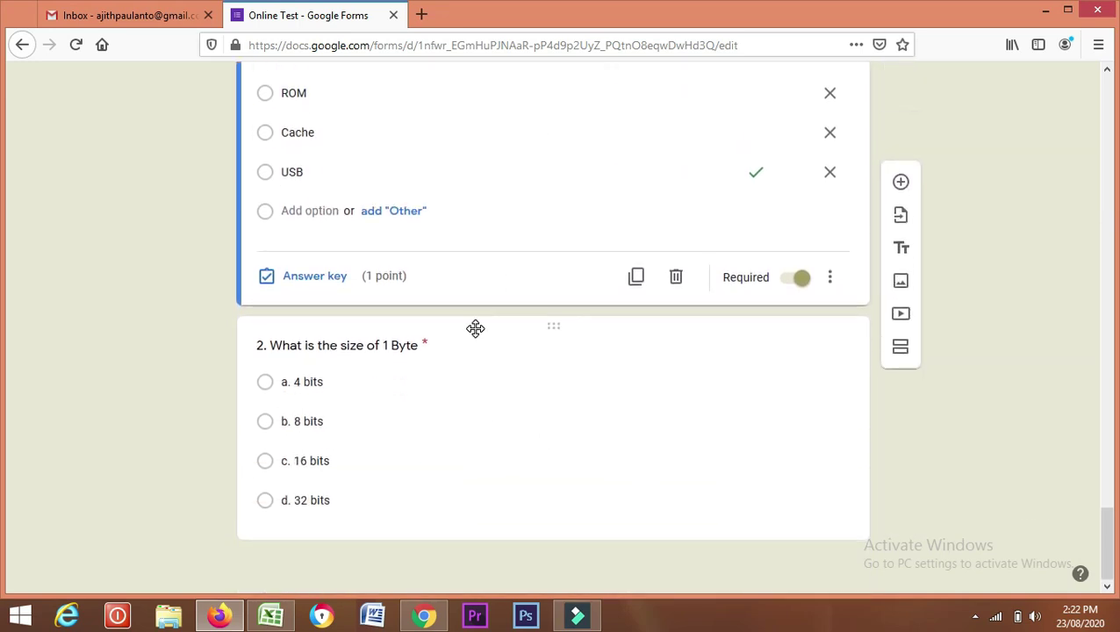
pyautogui.scroll(3, 475, 328)
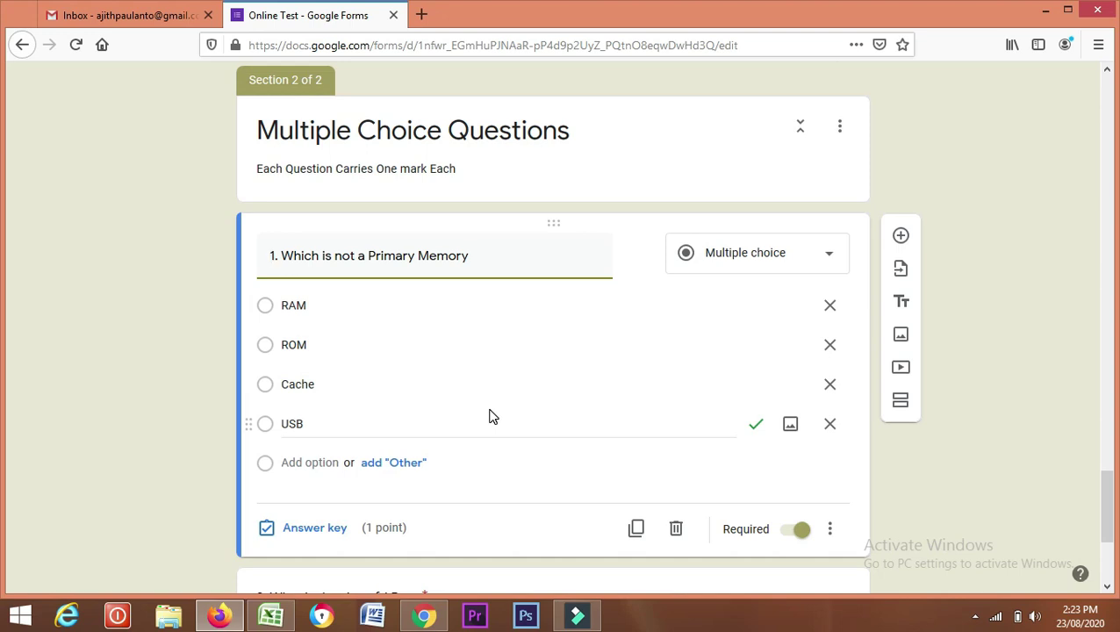
pyautogui.scroll(-3, 490, 417)
pyautogui.click(669, 464)
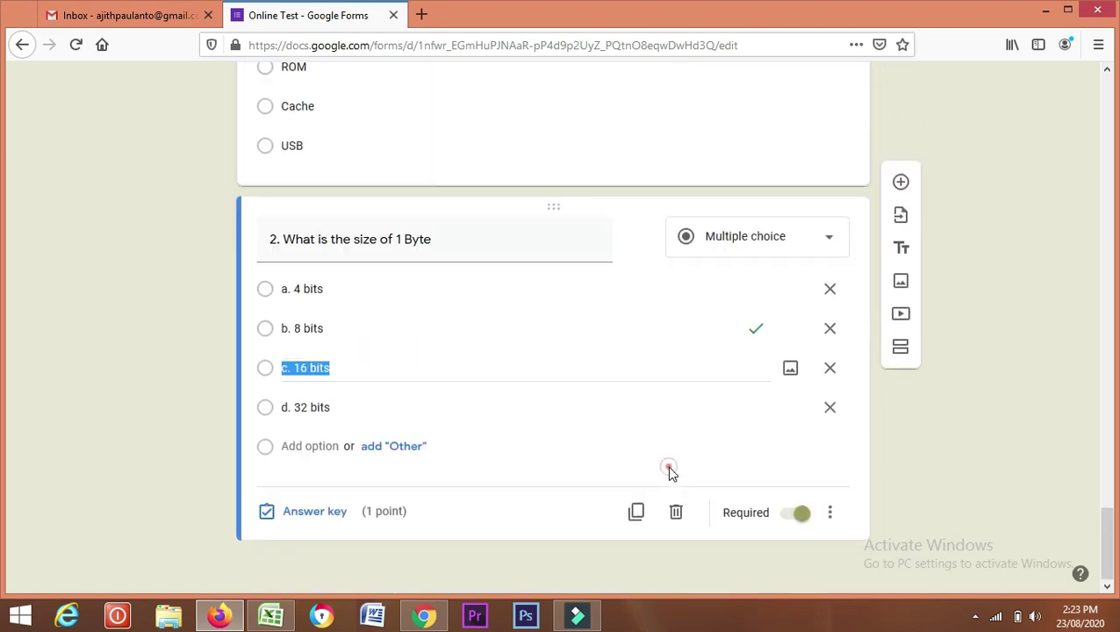
pyautogui.click(847, 469)
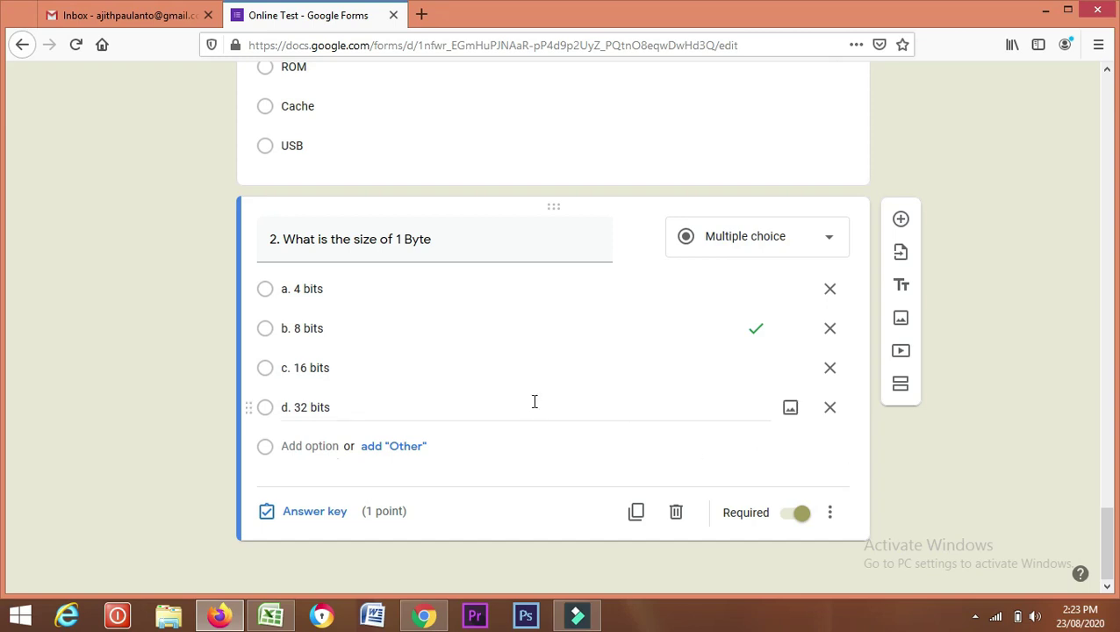
pyautogui.click(857, 462)
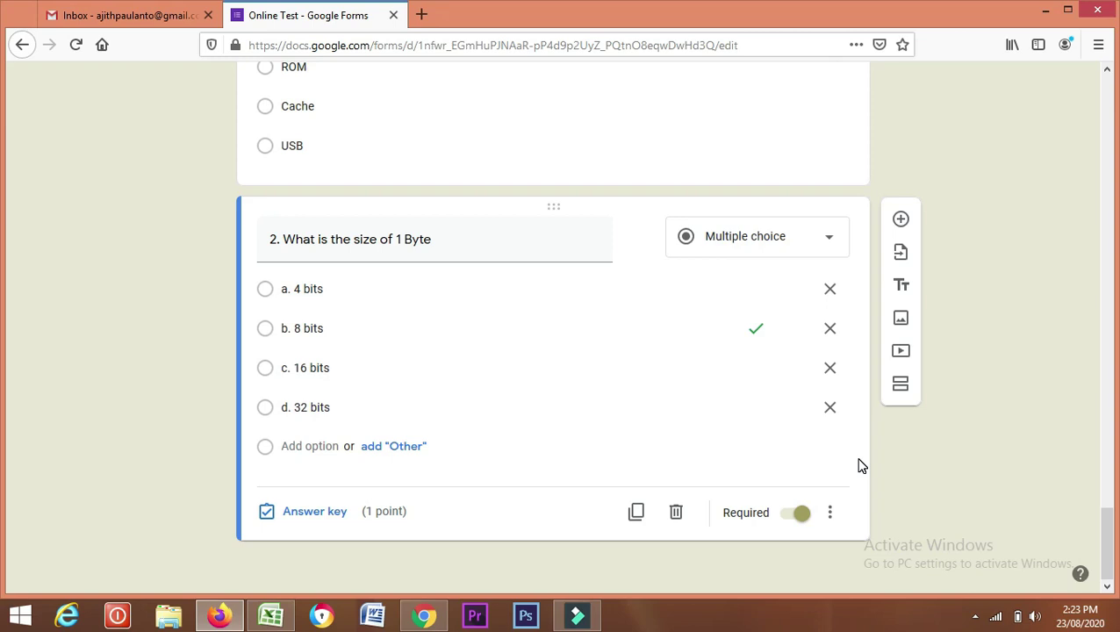
pyautogui.click(859, 459)
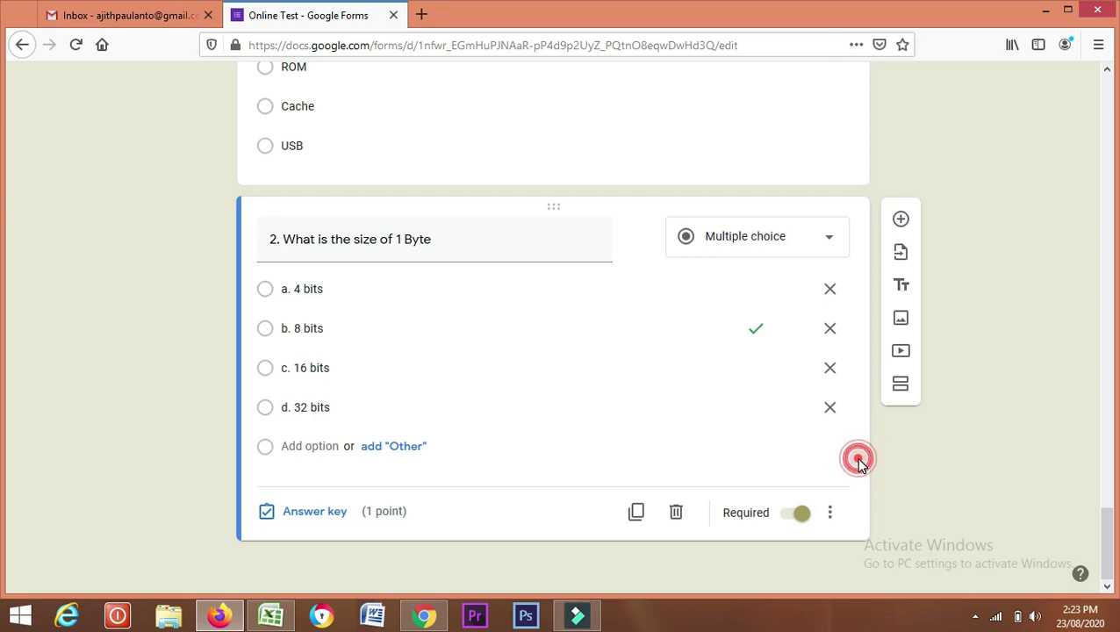
# Add a section titled "One Word Questions" after section 2 with a short answer question "What is the value of Pi".
pyautogui.click(901, 387)
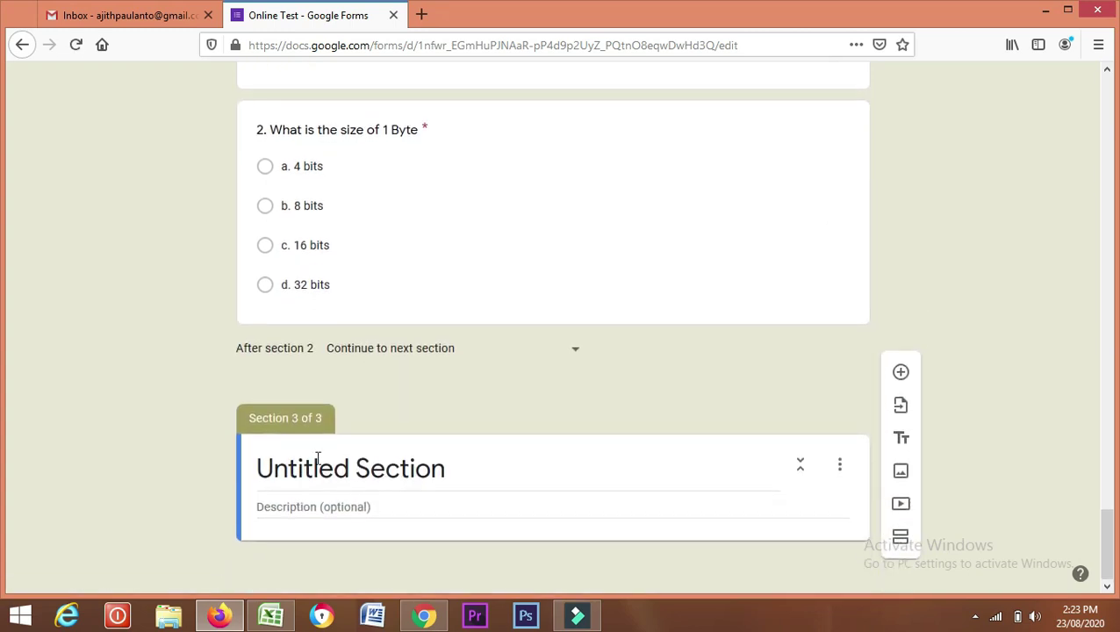
pyautogui.click(251, 463)
pyautogui.click(262, 474)
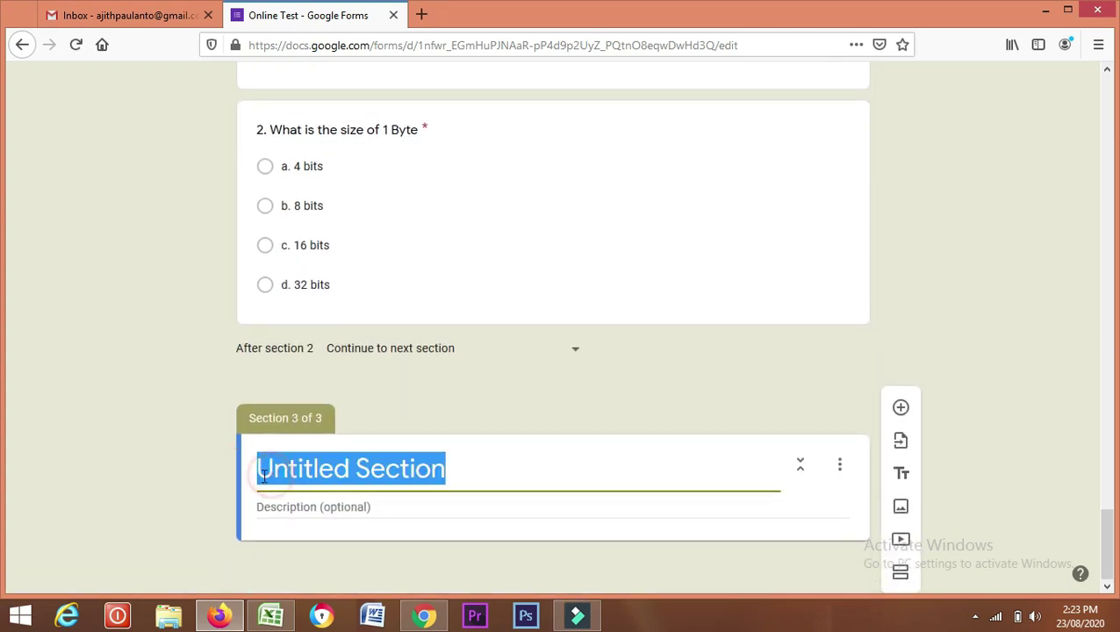
pyautogui.write('One Word Questions')
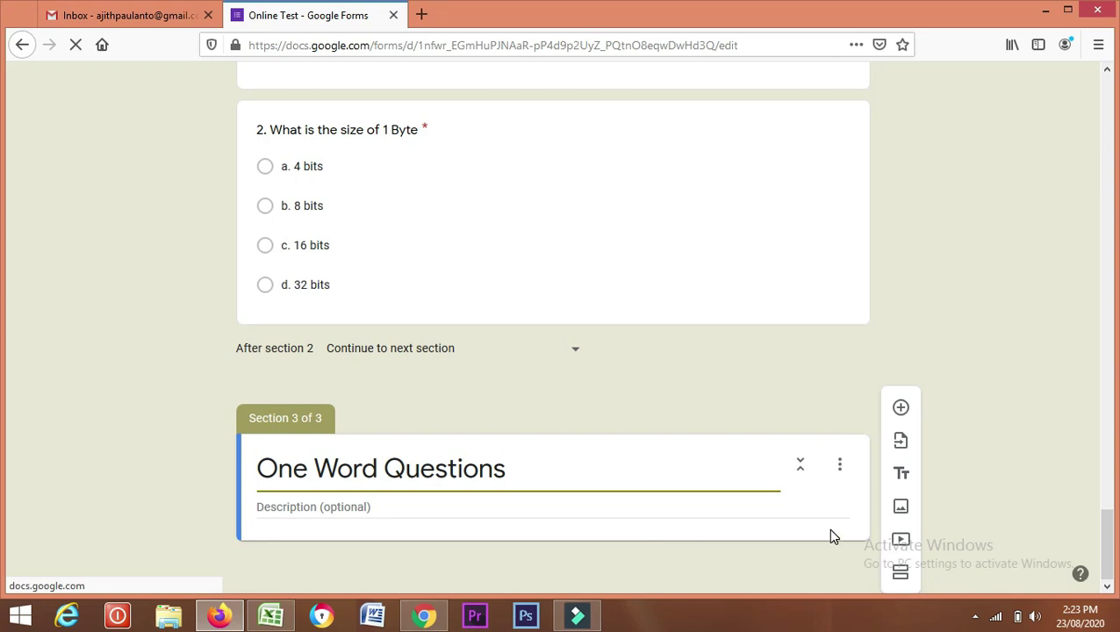
pyautogui.click(900, 409)
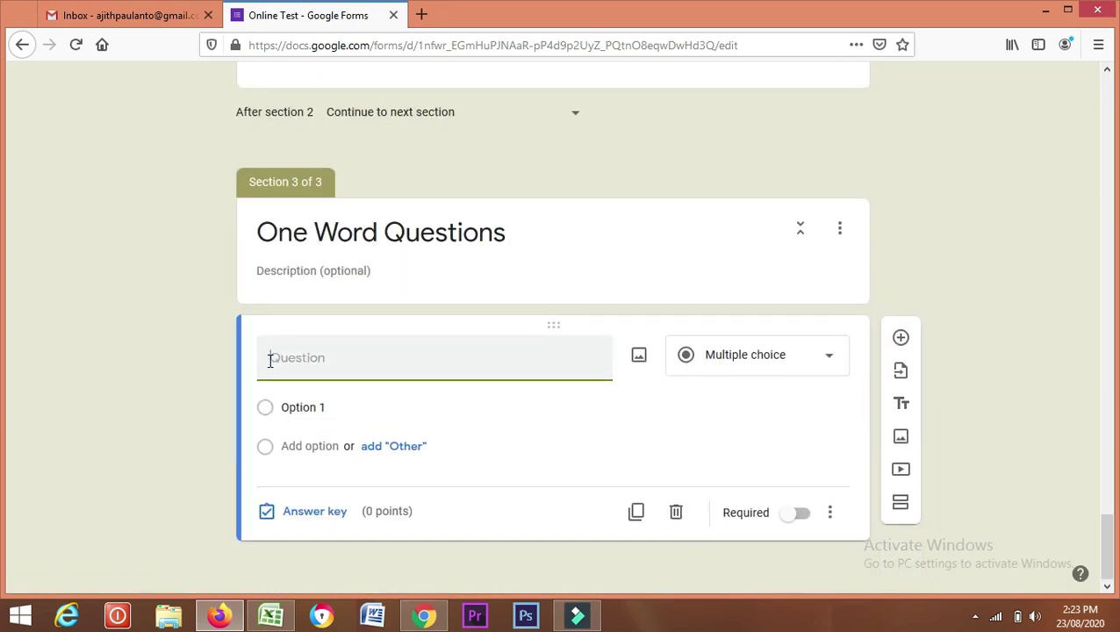
pyautogui.write('What is the value of Pi')
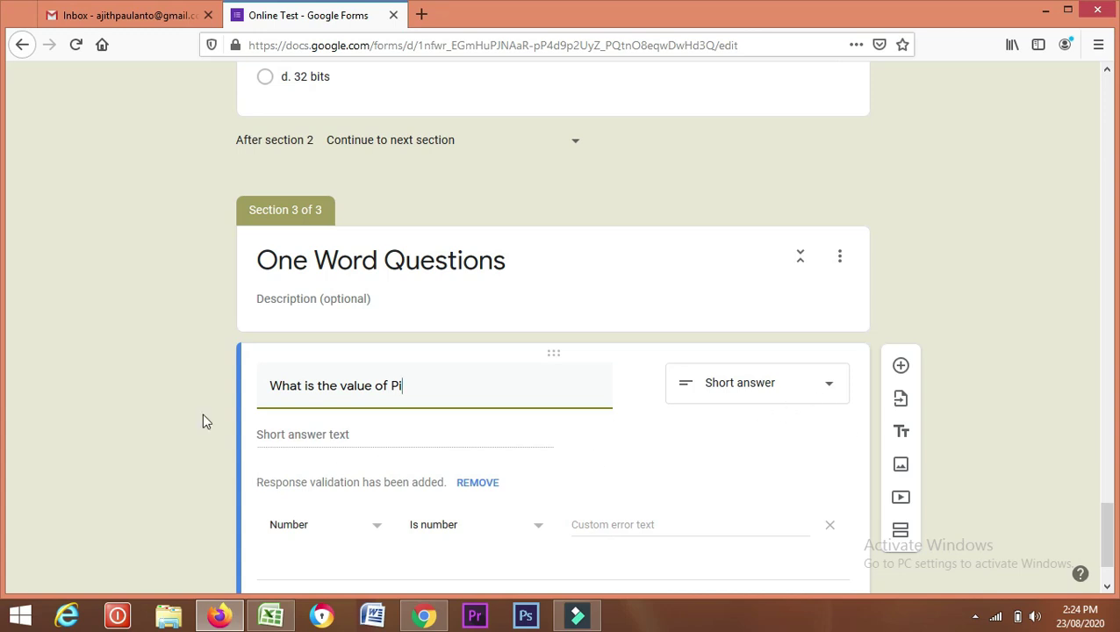
# List 3.14 and 3.141 as correct answers in the answer key of the "What is the value of Pi" question.
pyautogui.scroll(-2, 351, 454)
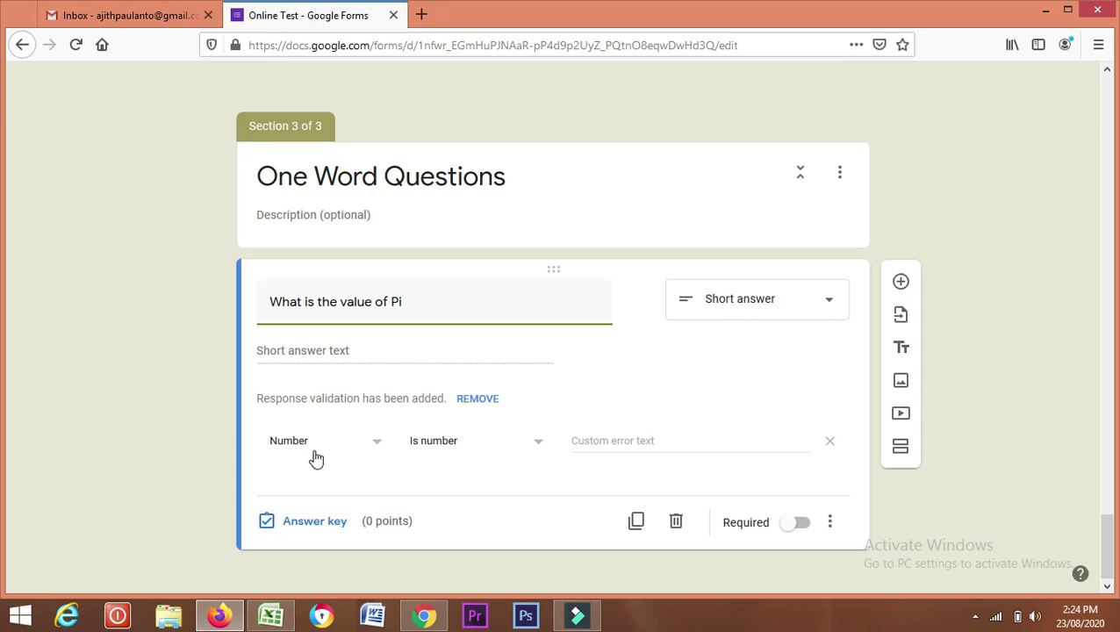
pyautogui.click(309, 522)
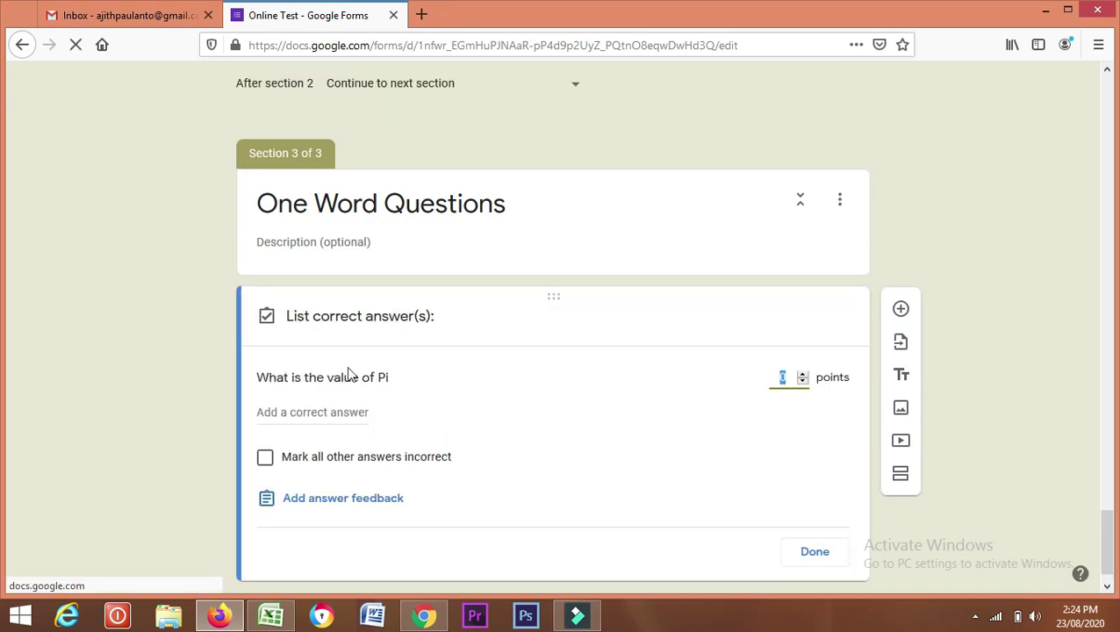
pyautogui.click(270, 412)
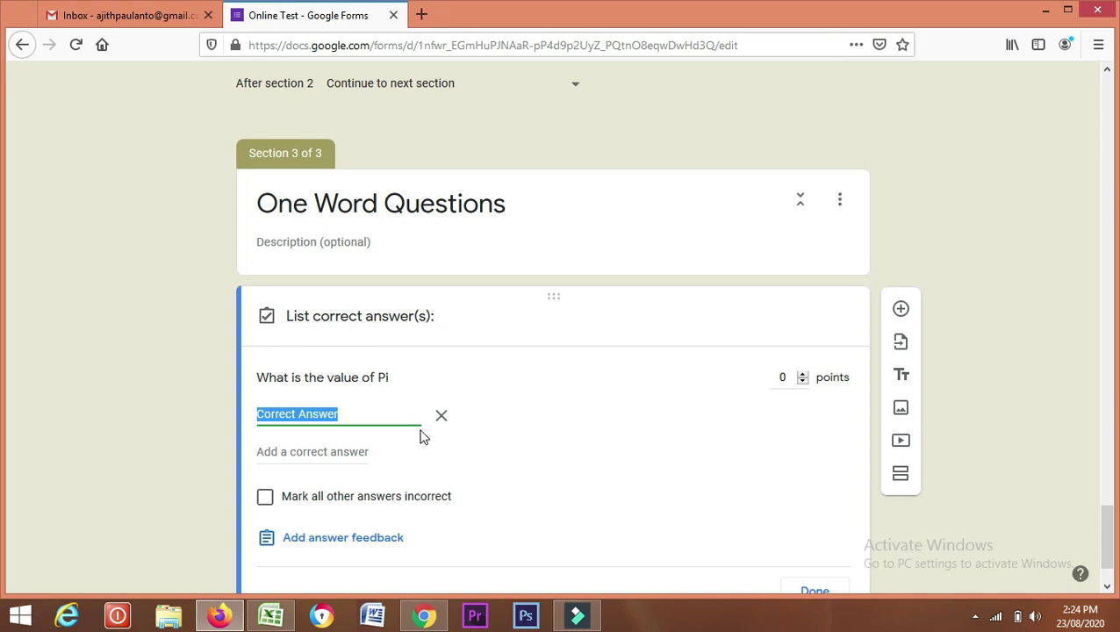
pyautogui.write('3')
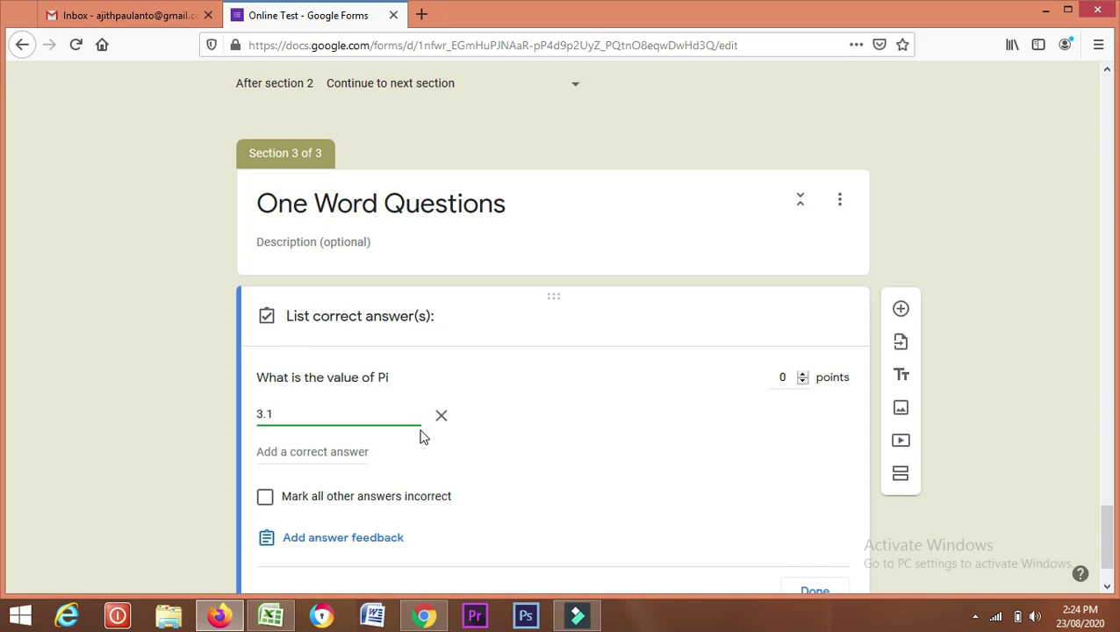
pyautogui.write('.14')
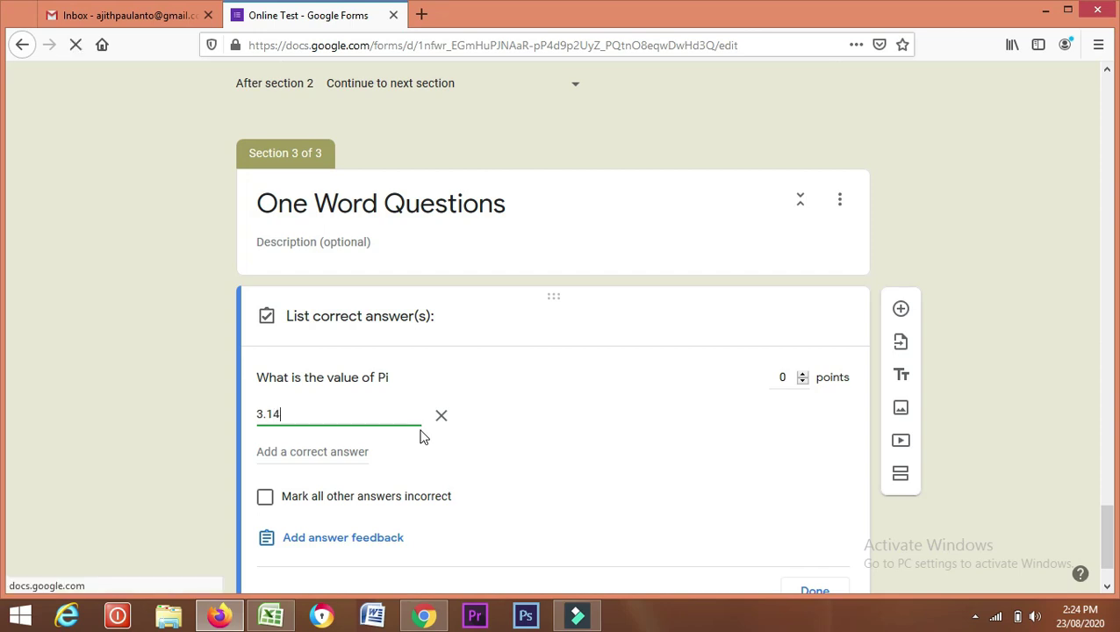
pyautogui.click(283, 451)
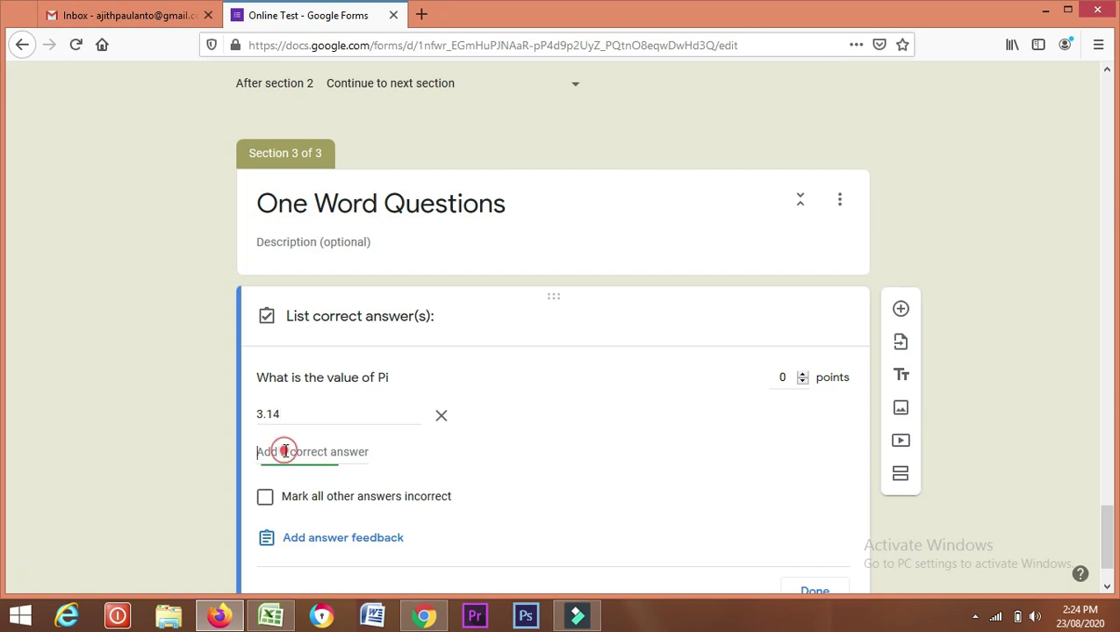
pyautogui.write('3.141')
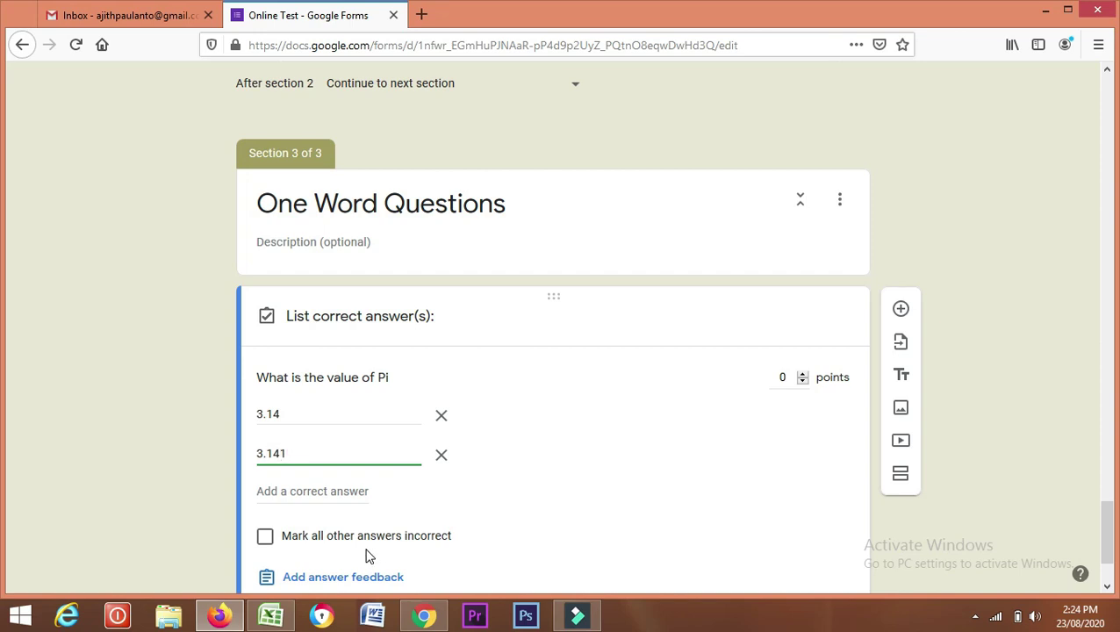
# Mark all other answers to the Pi question incorrect, set it to 1 point, and finish its answer key.
pyautogui.scroll(-2, 363, 487)
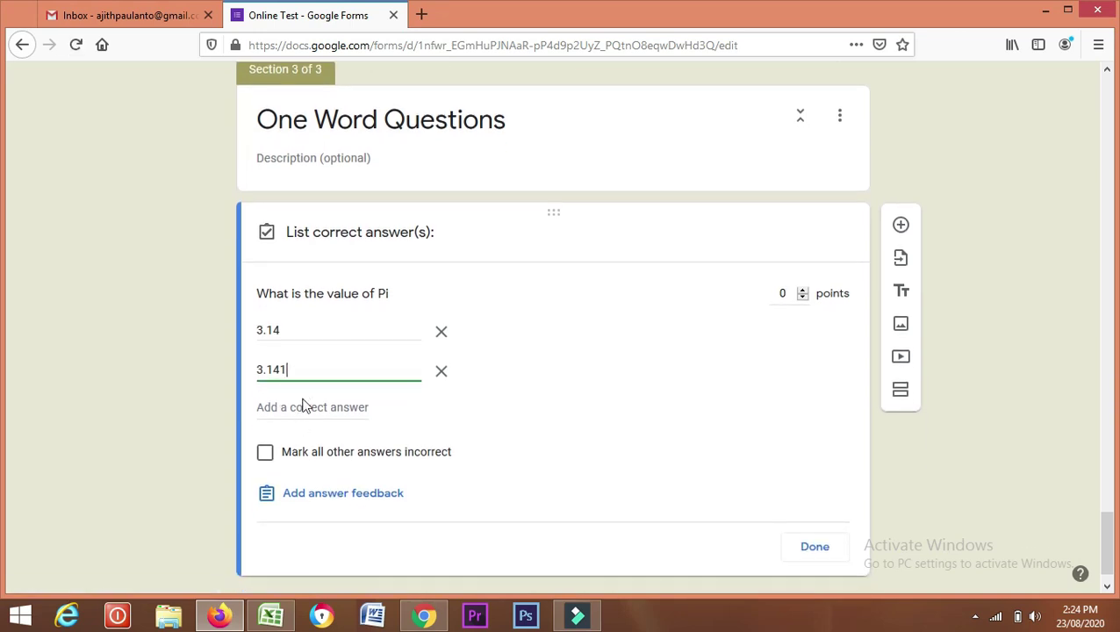
pyautogui.click(266, 454)
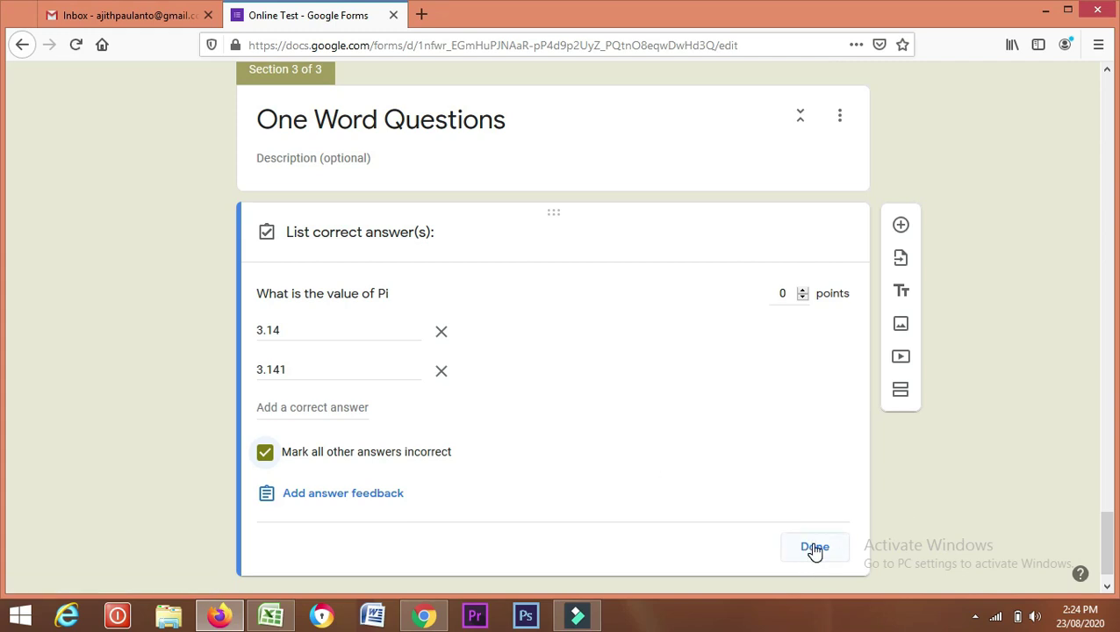
pyautogui.click(802, 290)
pyautogui.click(814, 546)
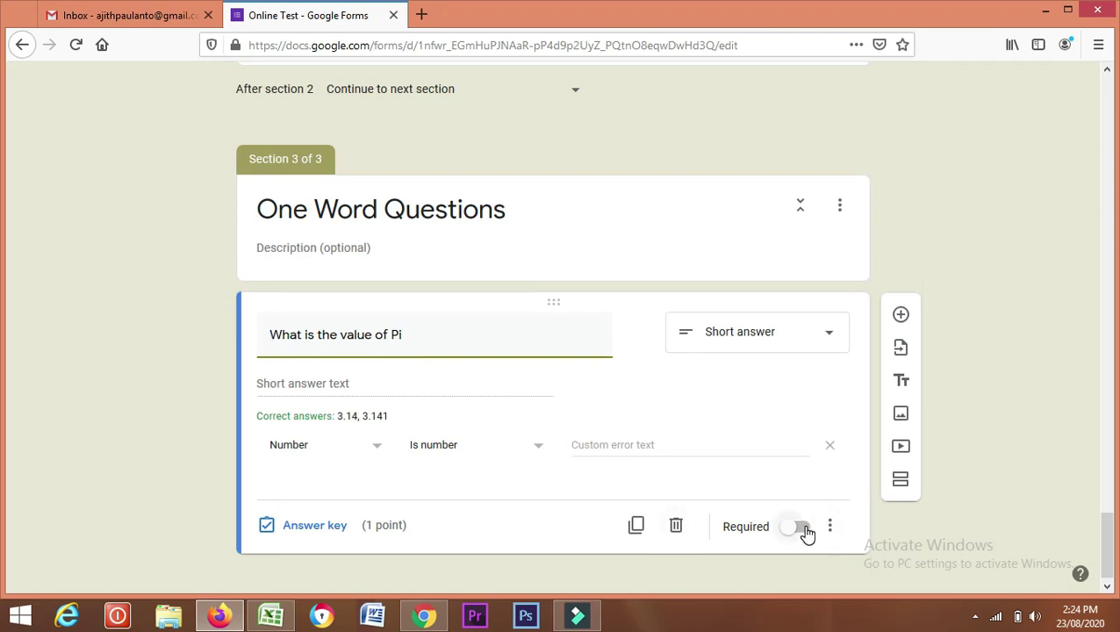
# Make the "What is the value of Pi" question required and remove its number response validation.
pyautogui.click(802, 528)
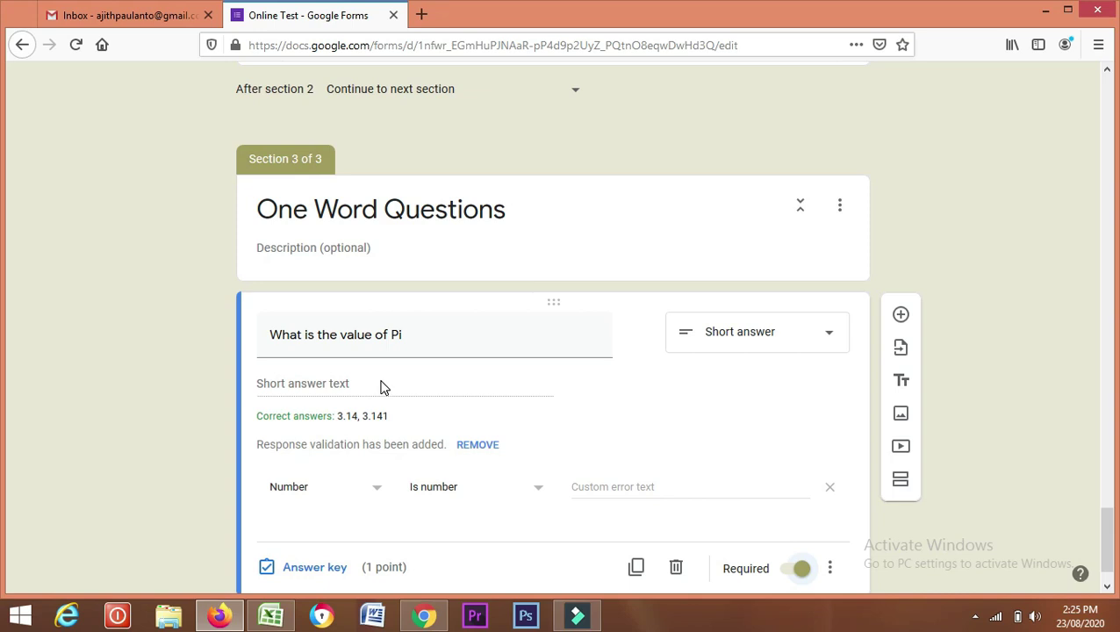
pyautogui.scroll(-1, 390, 462)
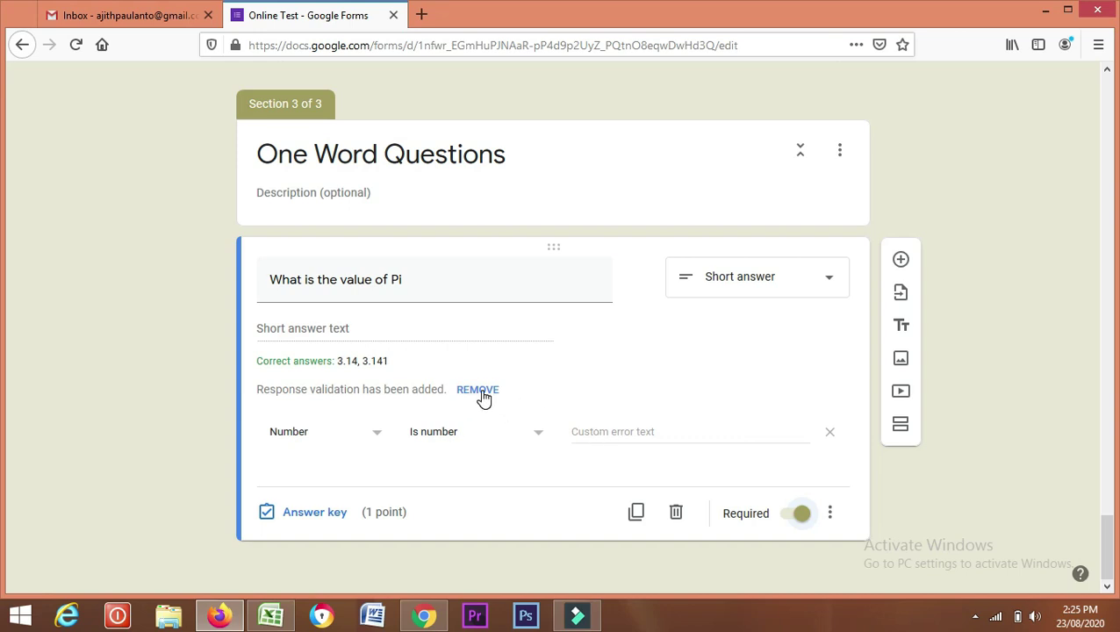
pyautogui.click(580, 431)
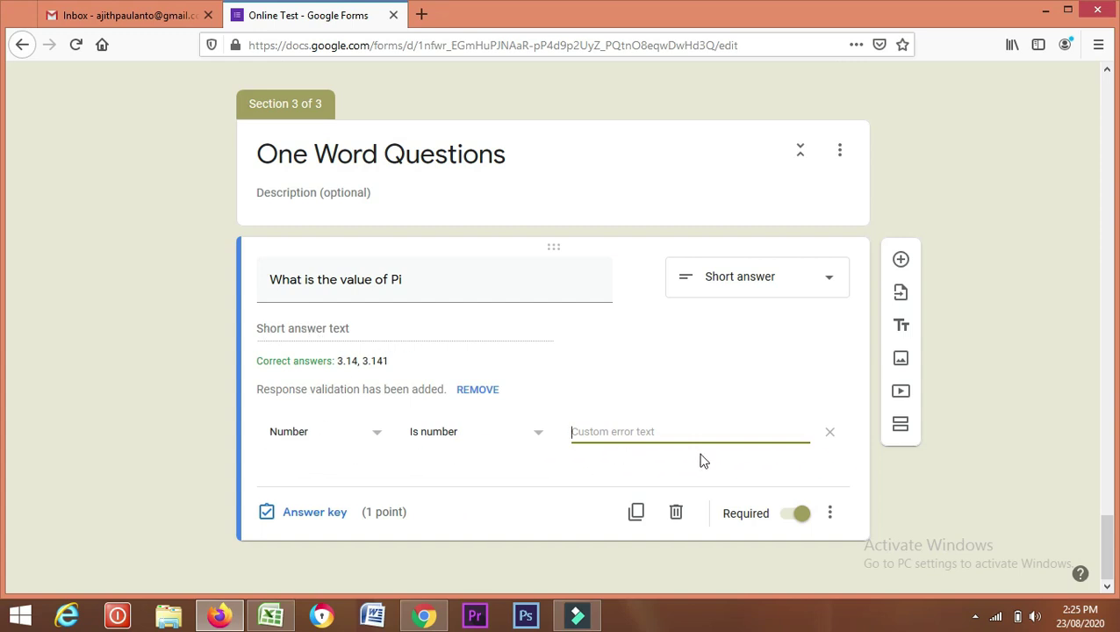
pyautogui.click(829, 433)
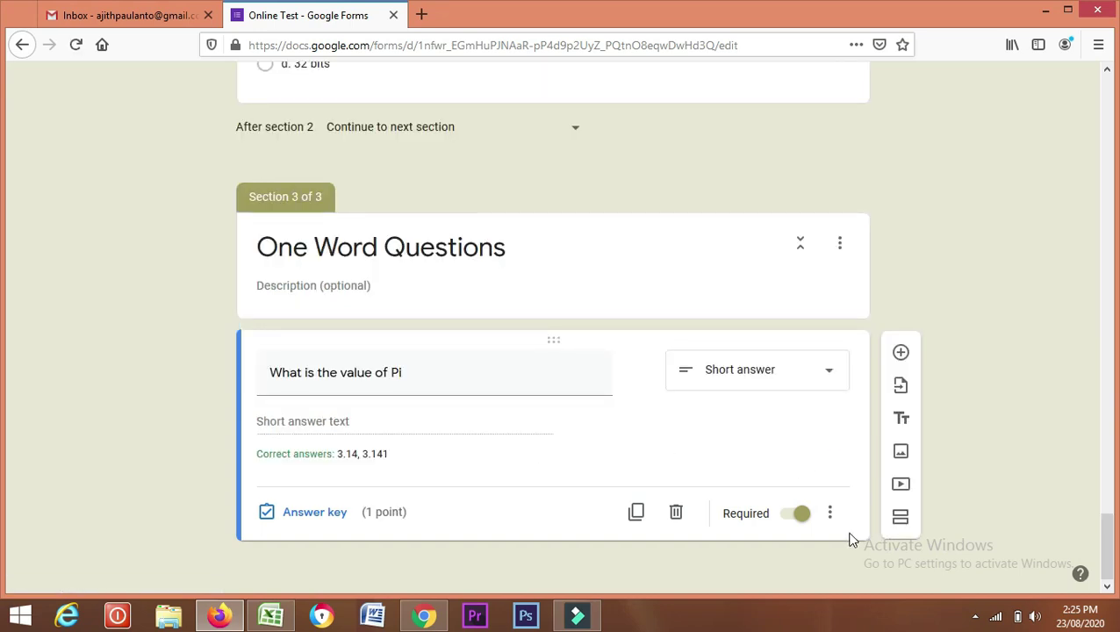
# Show response validation on the Pi question again and remove it.
pyautogui.click(830, 514)
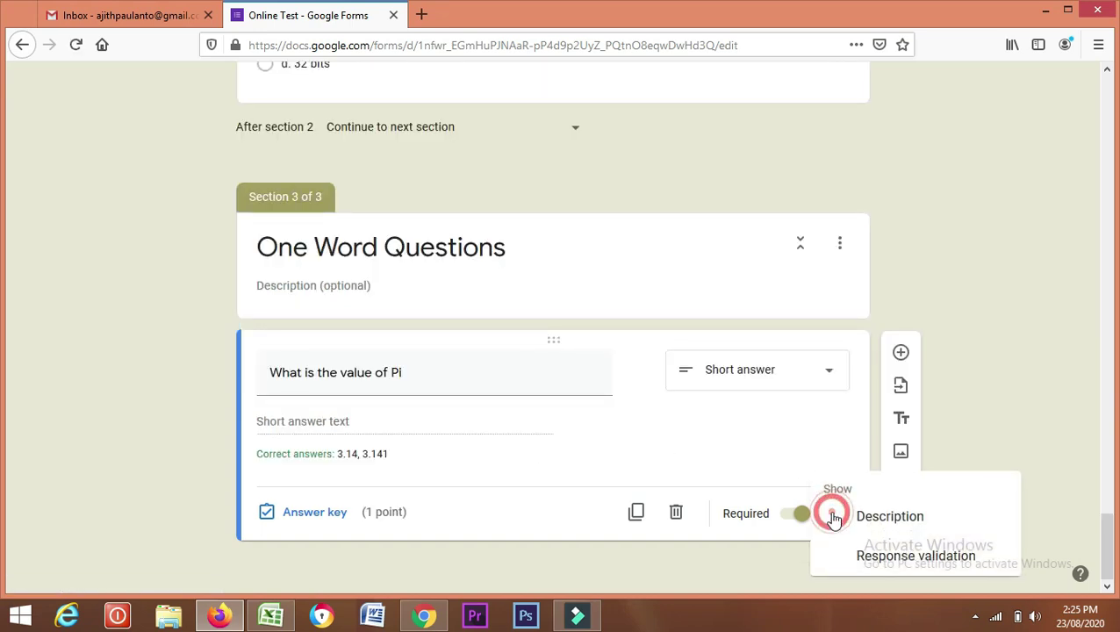
pyautogui.click(903, 555)
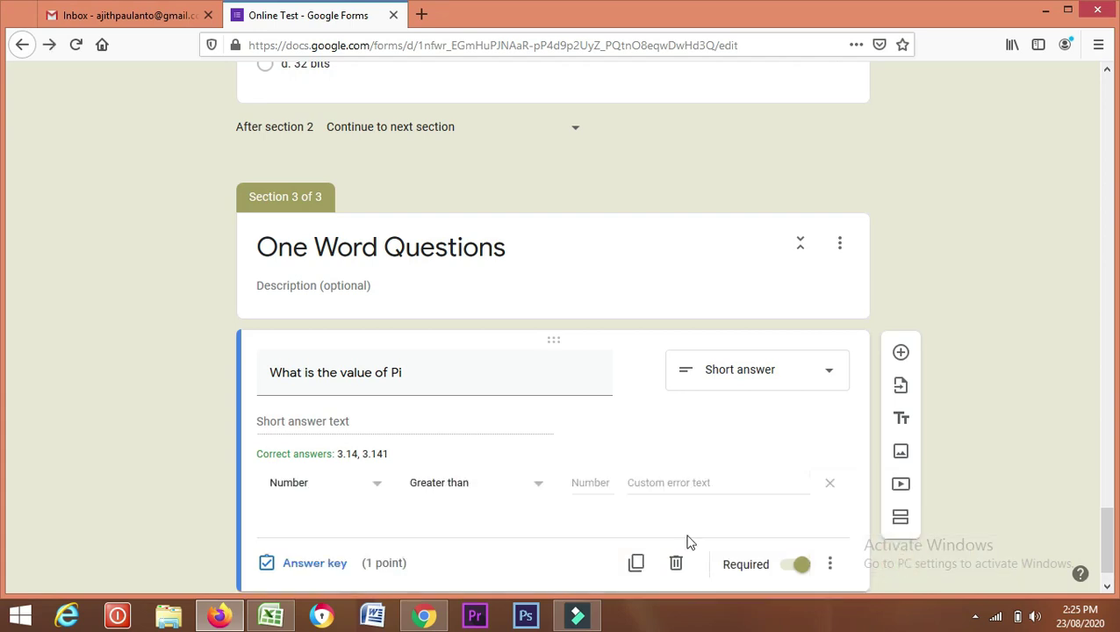
pyautogui.click(832, 488)
# Preview the form, choose a student in the Name Roll No dropdown, and continue to the Multiple Choice Questions section.
pyautogui.scroll(5, 733, 466)
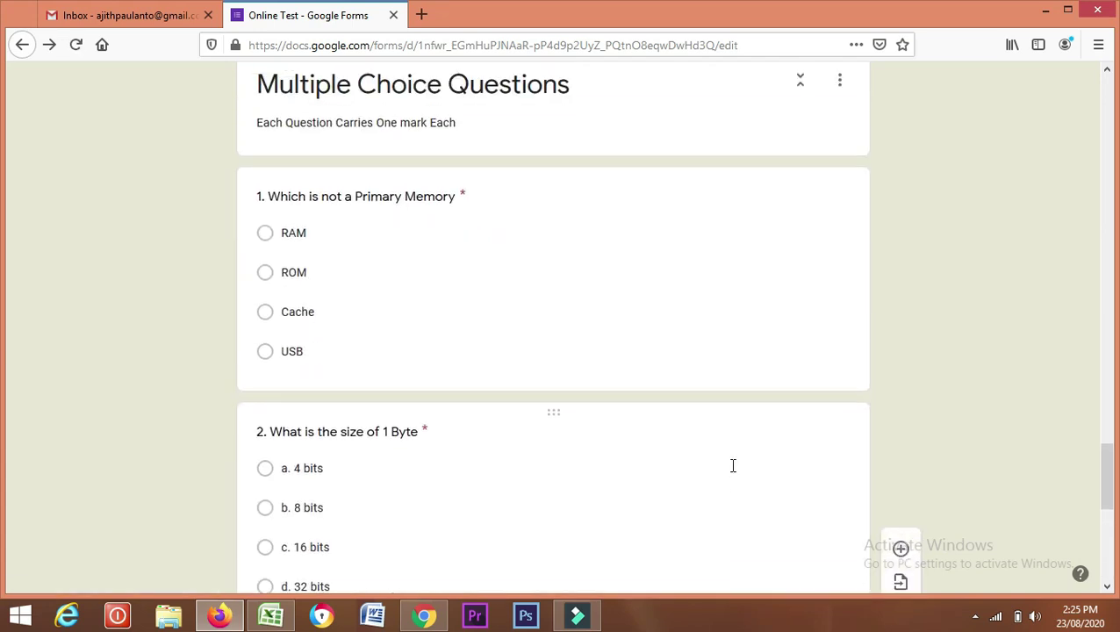
pyautogui.scroll(20, 733, 466)
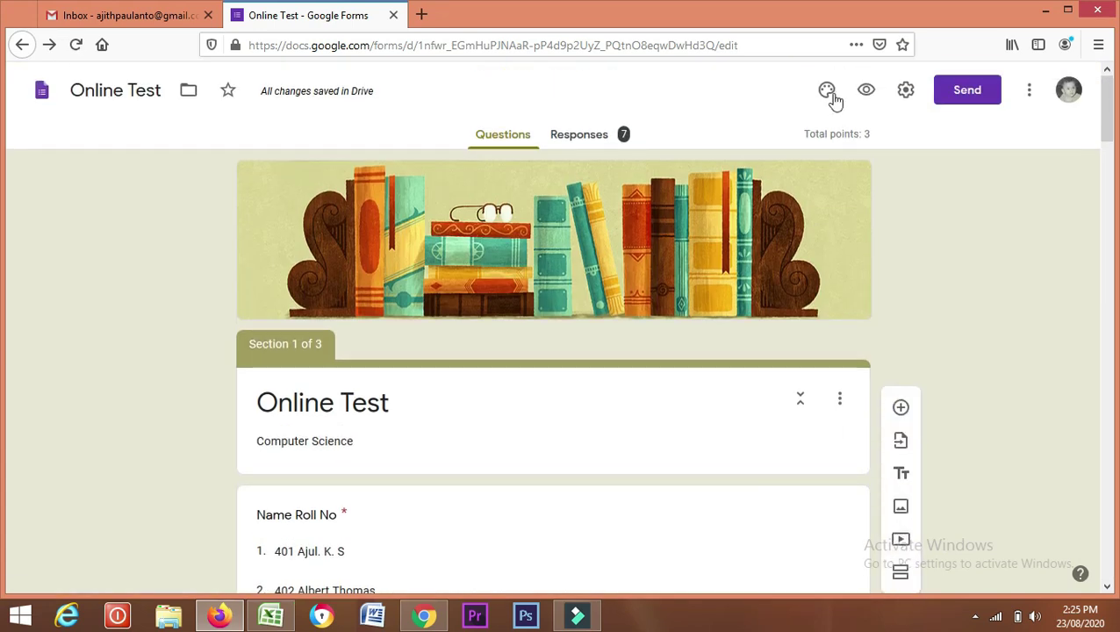
pyautogui.click(866, 92)
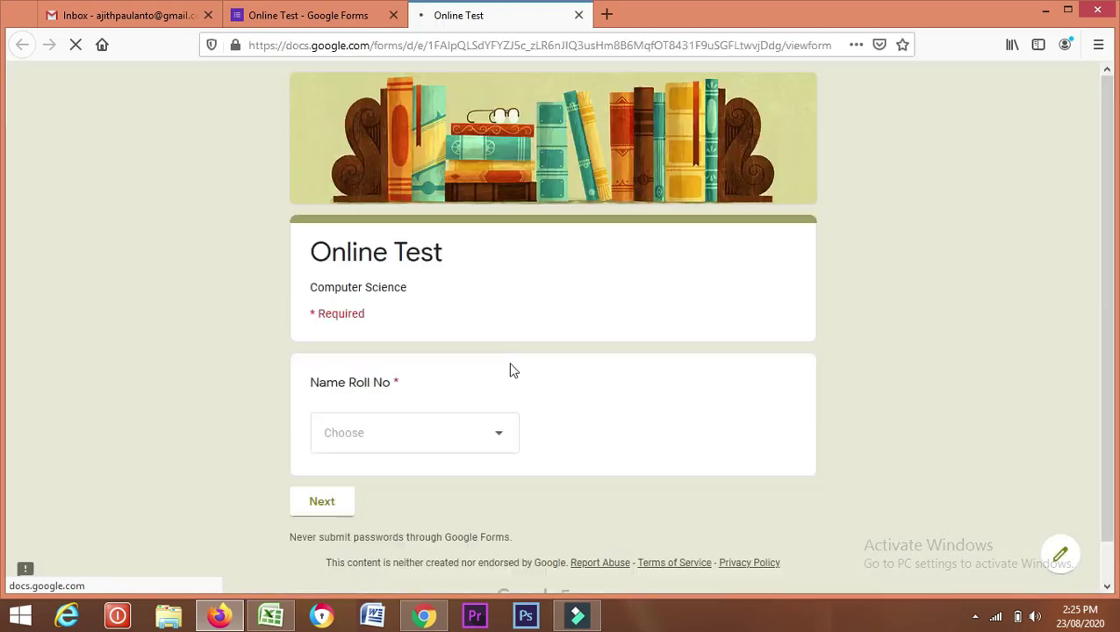
pyautogui.click(437, 428)
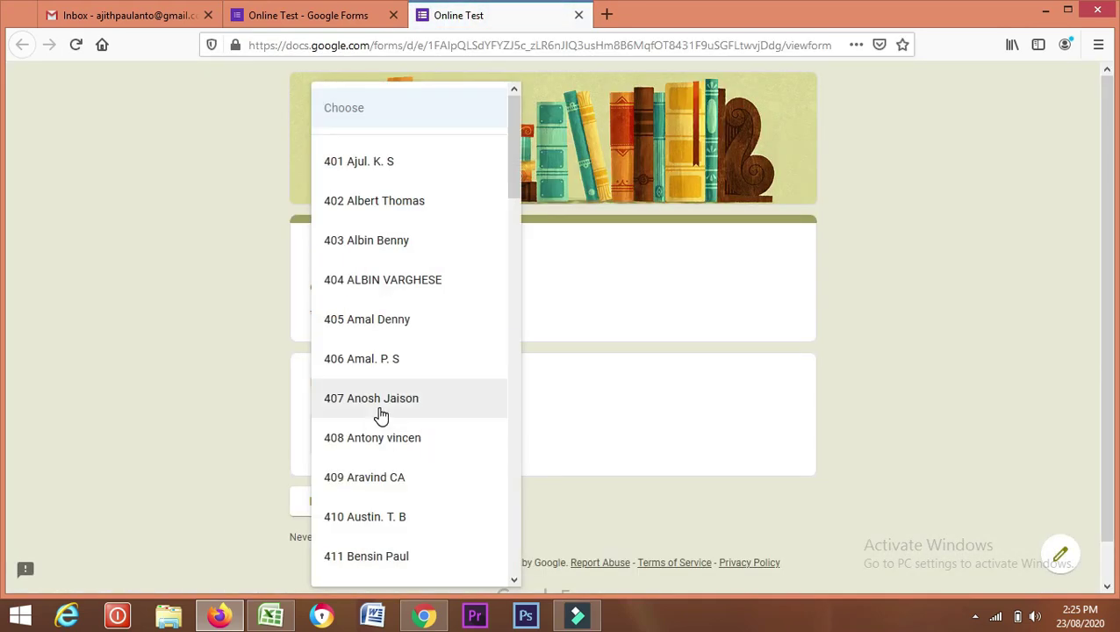
pyautogui.click(379, 412)
pyautogui.click(324, 504)
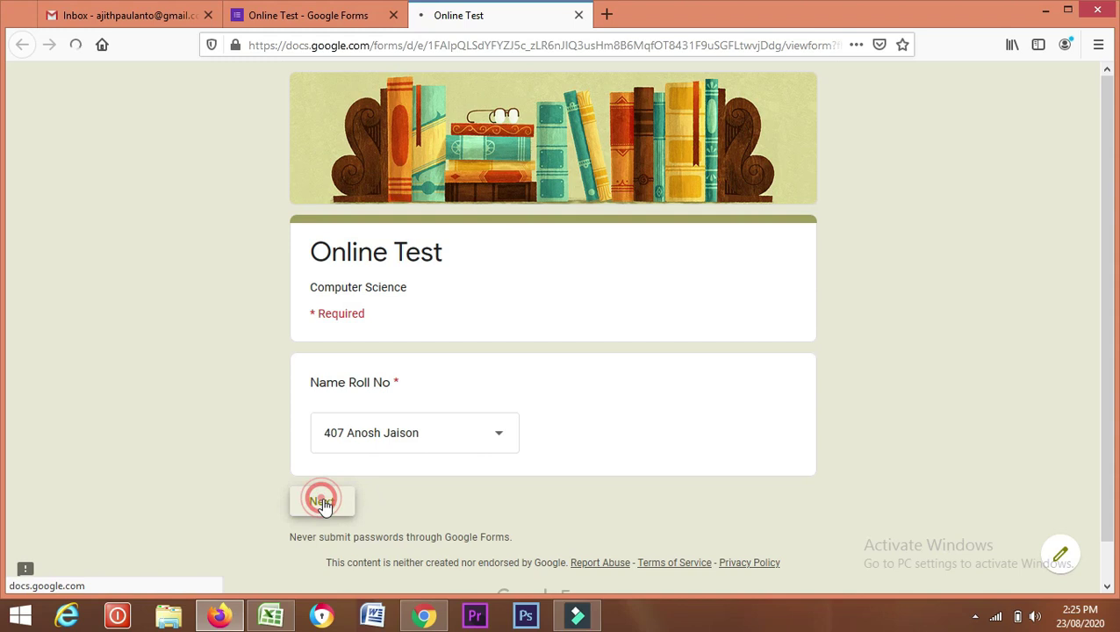
# Answer the multiple choice questions with RAM and "a. 4 bits" and continue to the One Word Questions section.
pyautogui.scroll(-3, 356, 323)
pyautogui.click(321, 250)
pyautogui.click(321, 467)
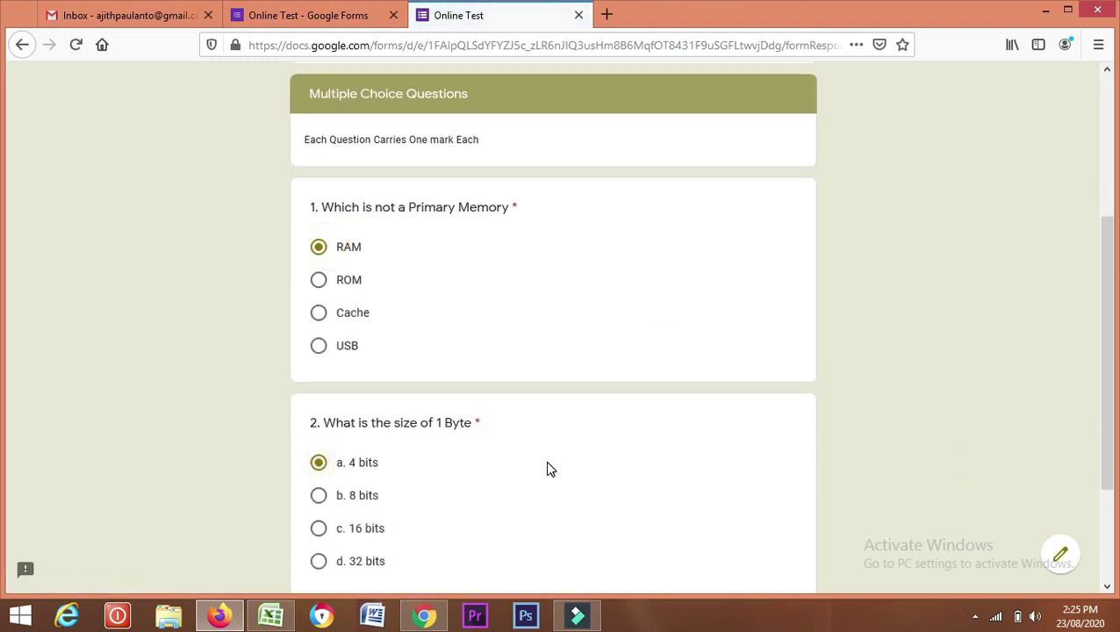
pyautogui.scroll(-3, 547, 468)
pyautogui.click(401, 467)
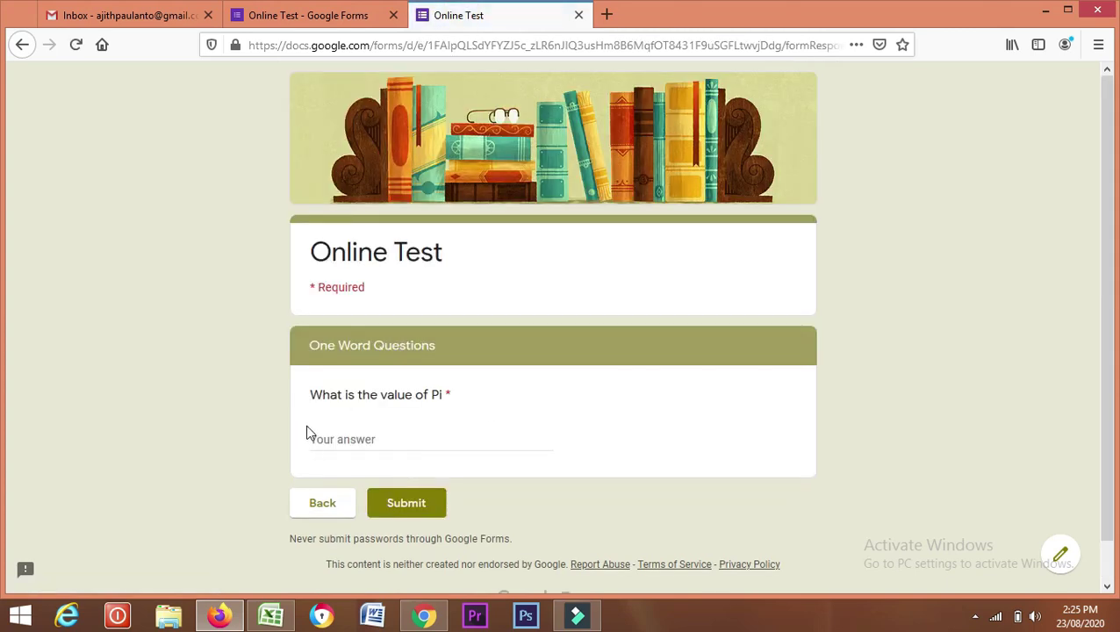
# Answer the "What is the value of Pi" question with 3.25 and submit the test response.
pyautogui.click(329, 441)
pyautogui.write('3.25')
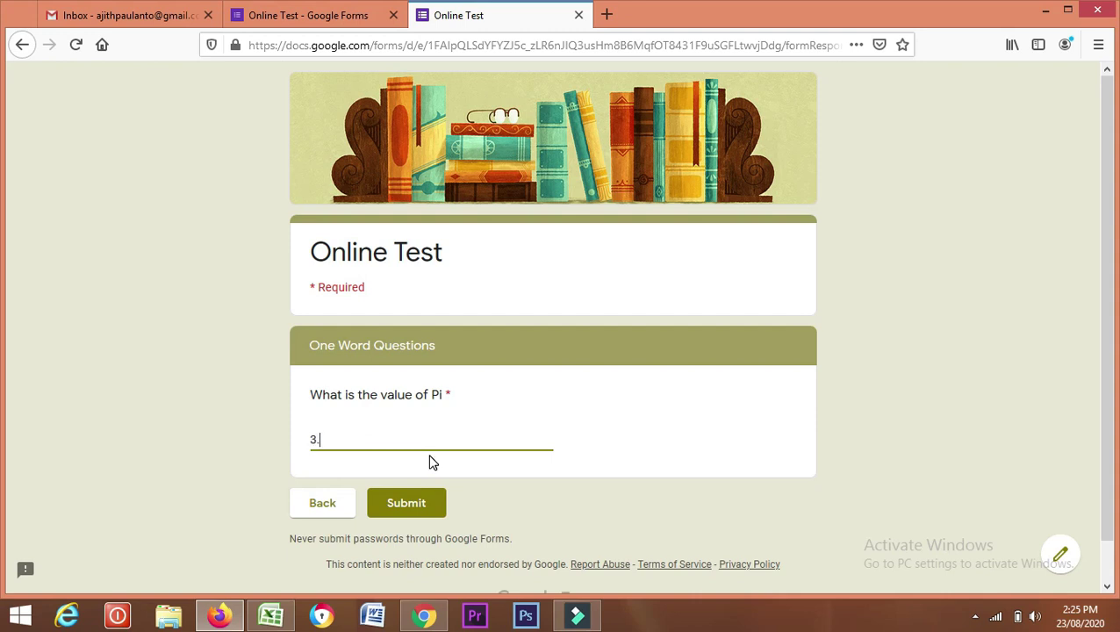
pyautogui.click(405, 504)
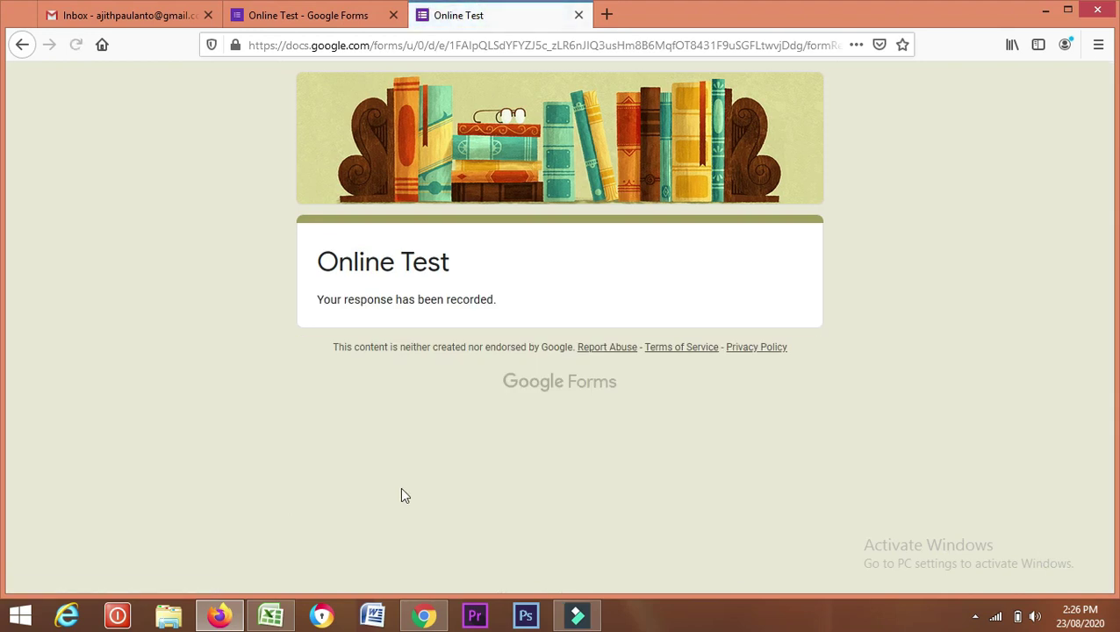
# Return to the form editor and review how the individual response's multiple choice answers are graded.
pyautogui.click(338, 14)
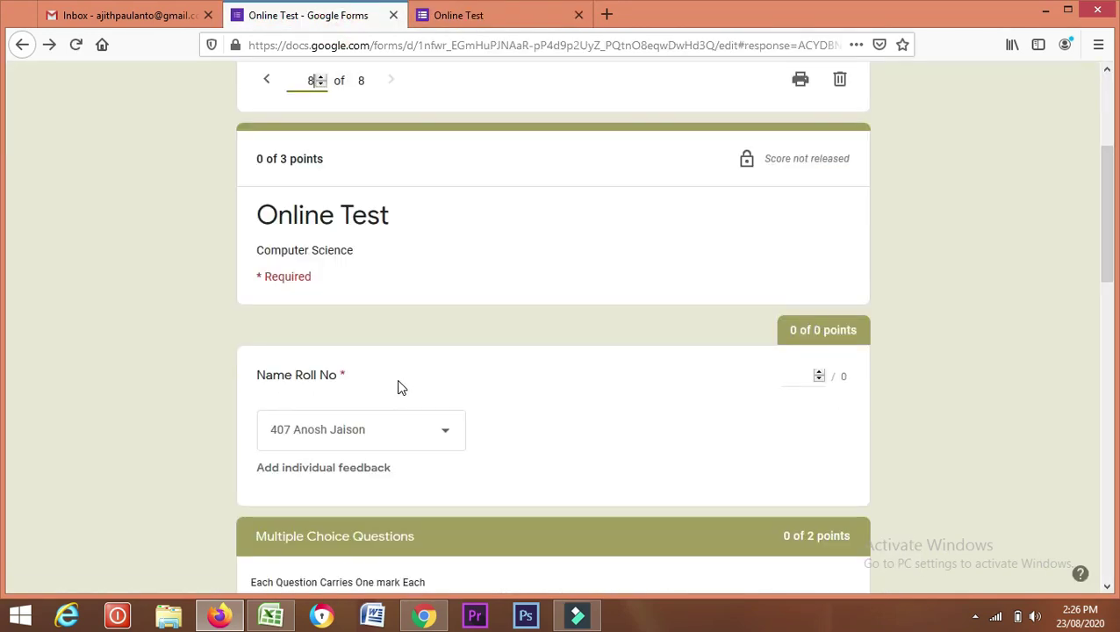
pyautogui.scroll(-10, 397, 386)
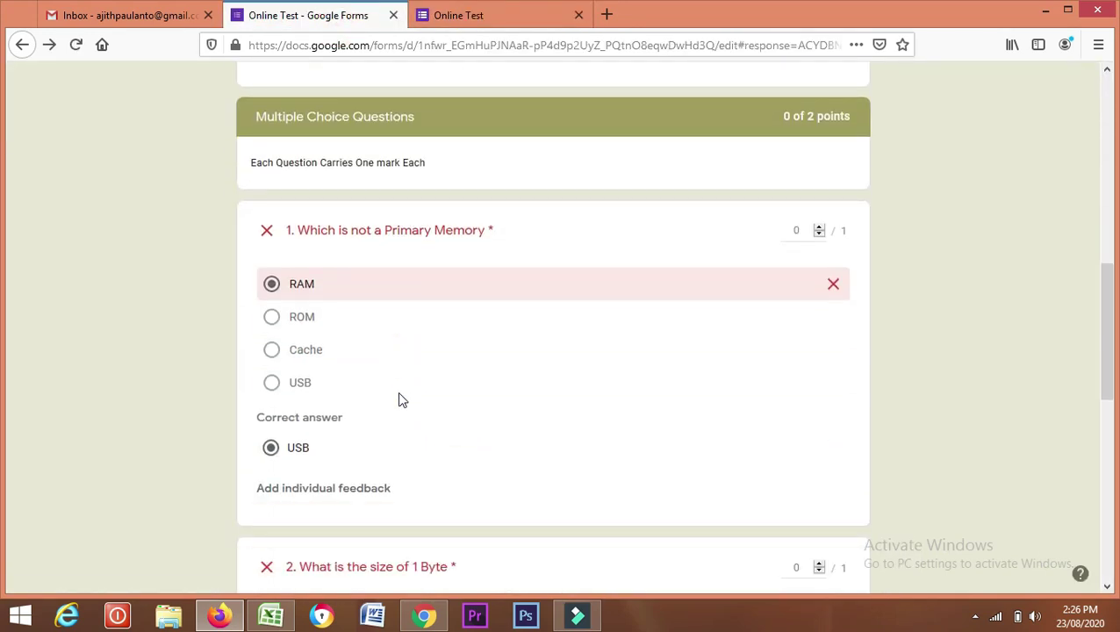
pyautogui.scroll(-1, 398, 398)
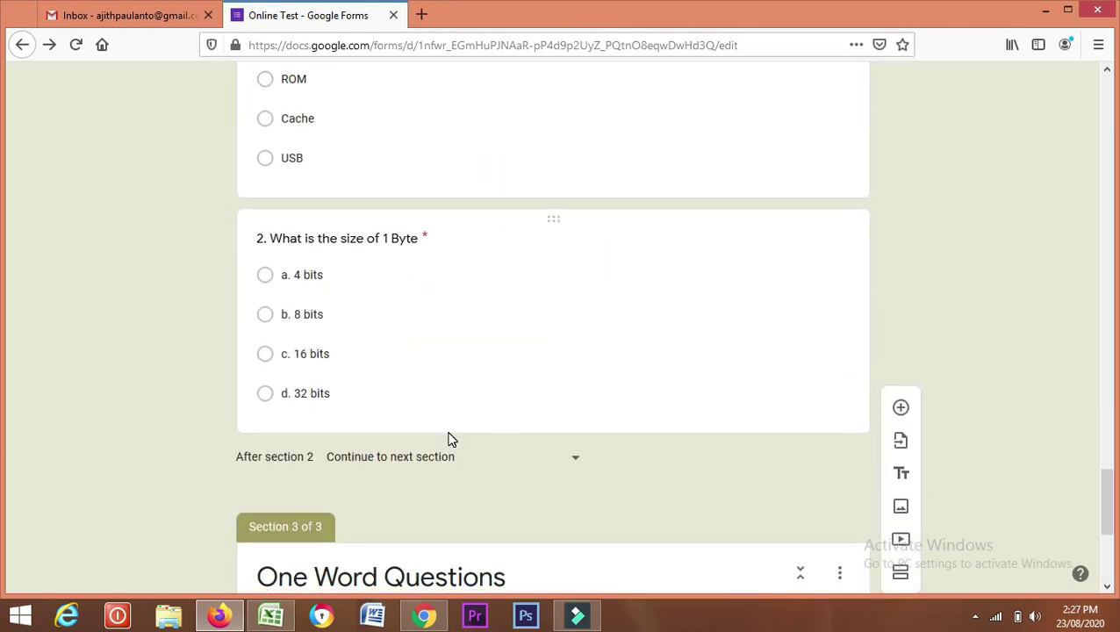
# Add a section after One Word Questions and title it "Single Sentence Questions".
pyautogui.scroll(4, 450, 439)
pyautogui.scroll(-8, 450, 439)
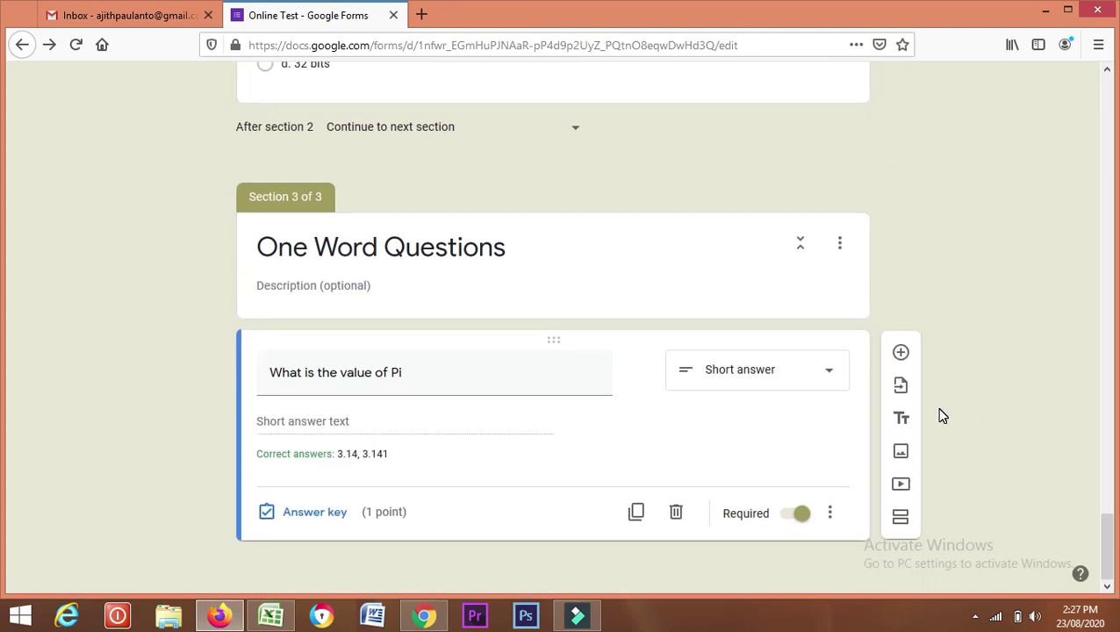
pyautogui.click(853, 430)
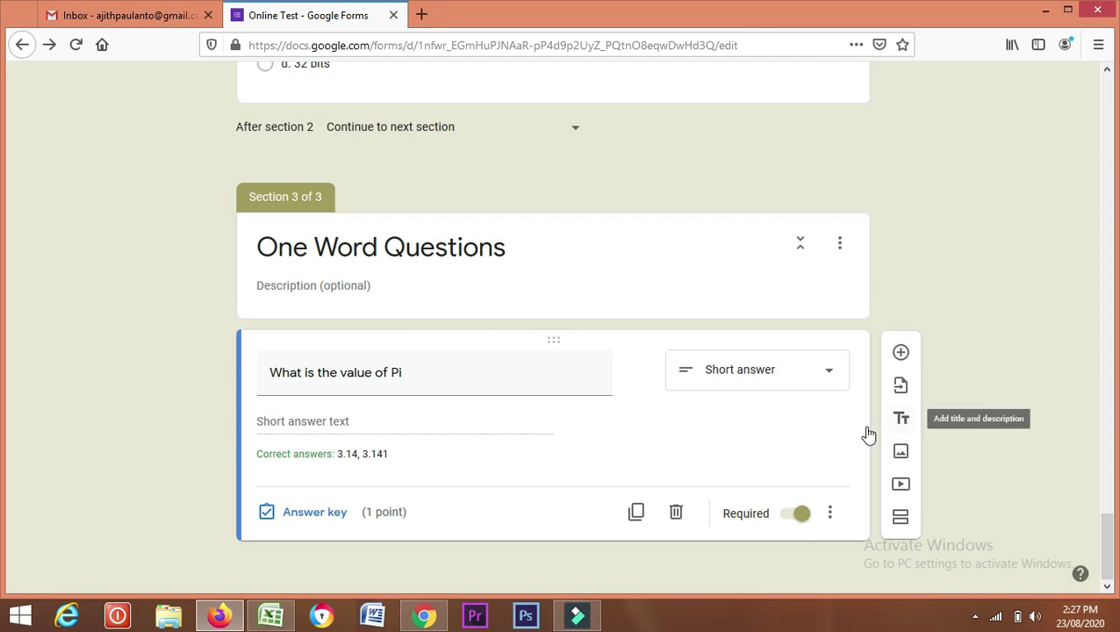
pyautogui.click(900, 518)
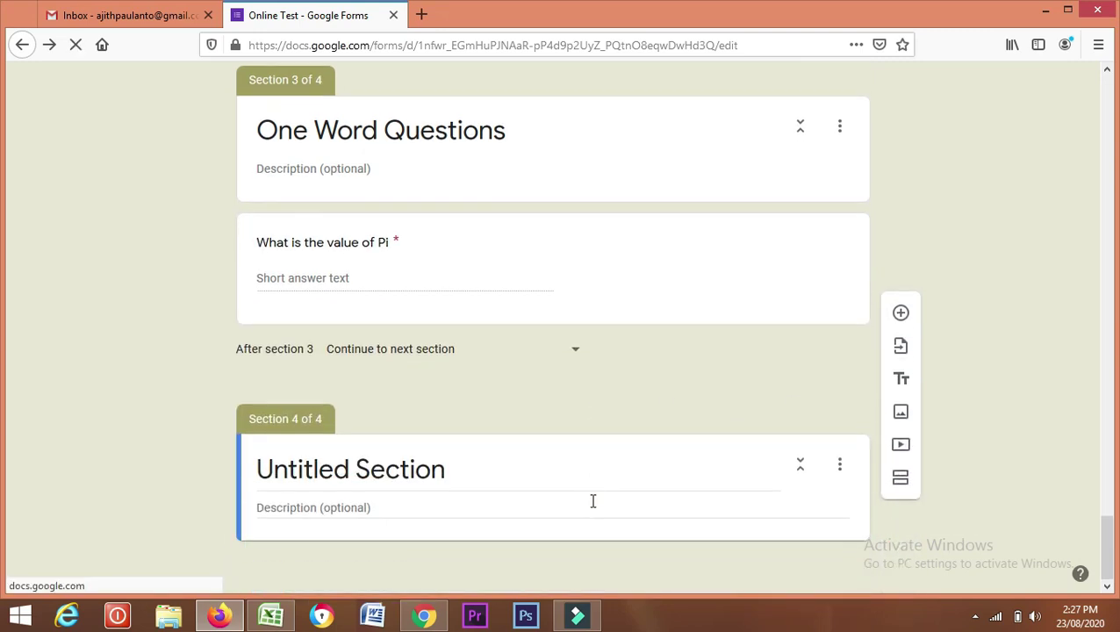
pyautogui.click(516, 476)
pyautogui.write('Single Sentence Questions')
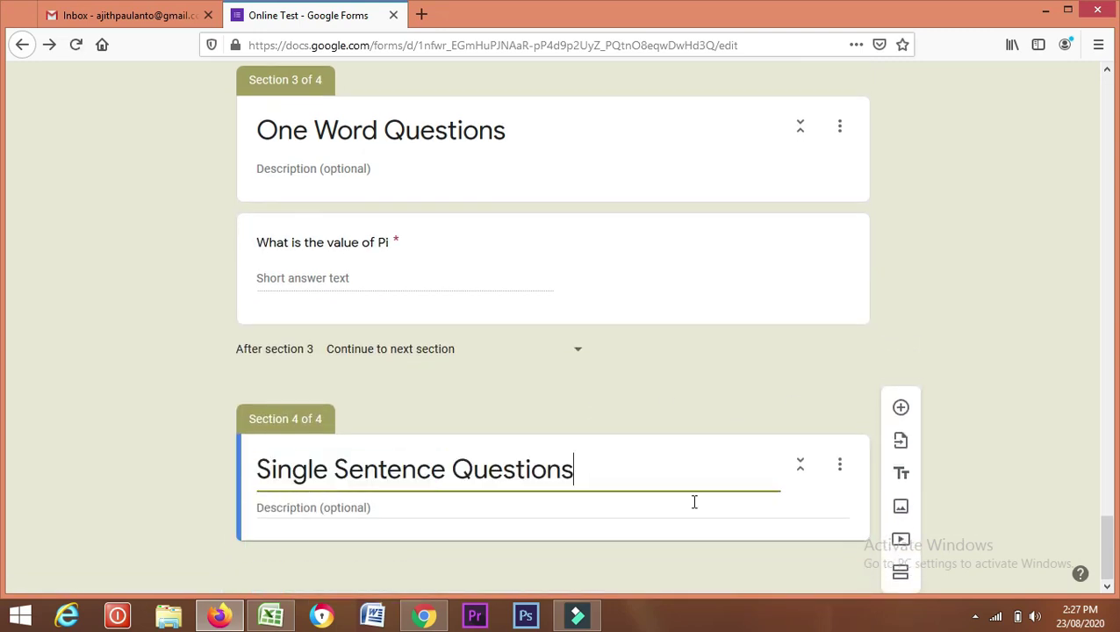
# Add the paragraph question "Define Velocity" to the Single Sentence Questions section and make it required.
pyautogui.click(901, 408)
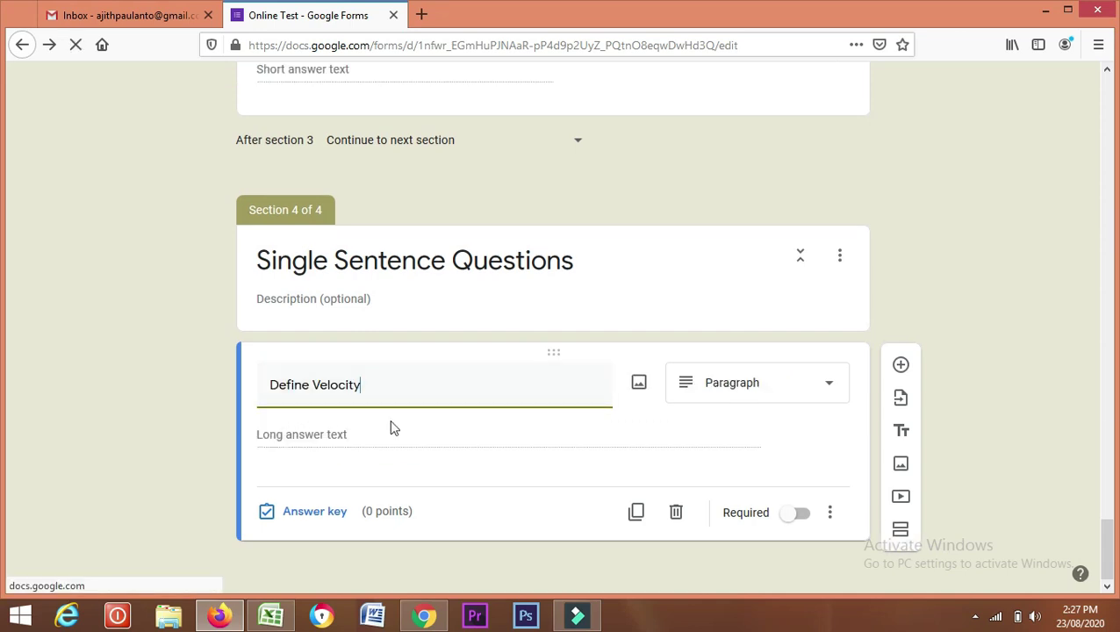
pyautogui.click(296, 437)
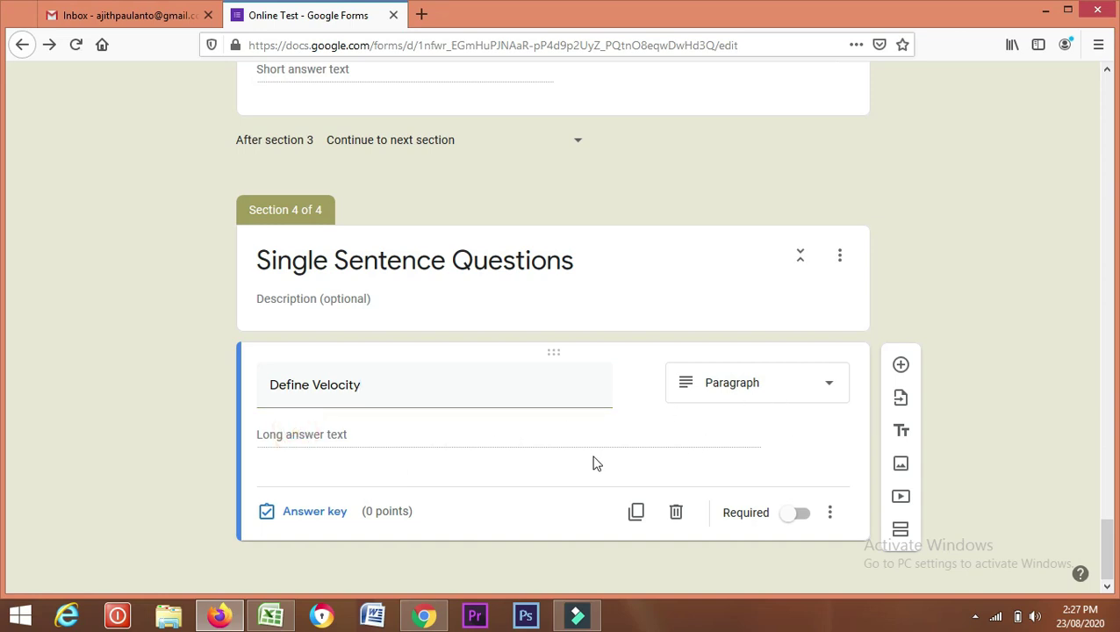
pyautogui.click(800, 517)
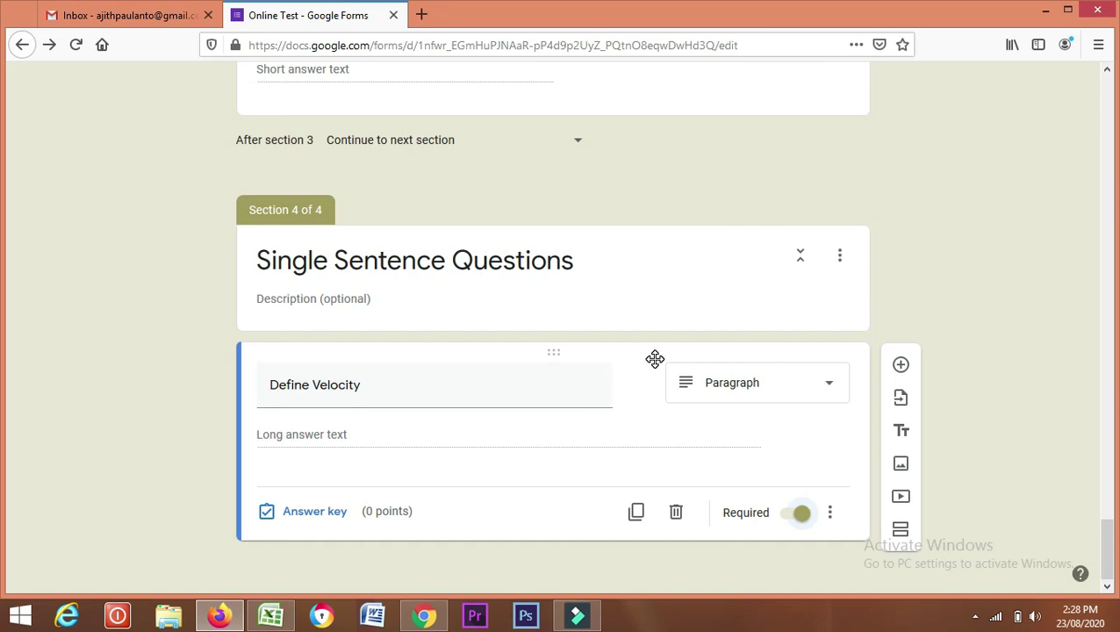
# Add a section after Single Sentence Questions and title it "Essay Questions".
pyautogui.moveTo(1108, 560)
pyautogui.mouseDown()
pyautogui.moveTo(1105, 171)
pyautogui.moveTo(615, 110)
pyautogui.moveTo(4, 107)
pyautogui.moveTo(1107, 325)
pyautogui.moveTo(1108, 570)
pyautogui.mouseUp()
pyautogui.click(899, 533)
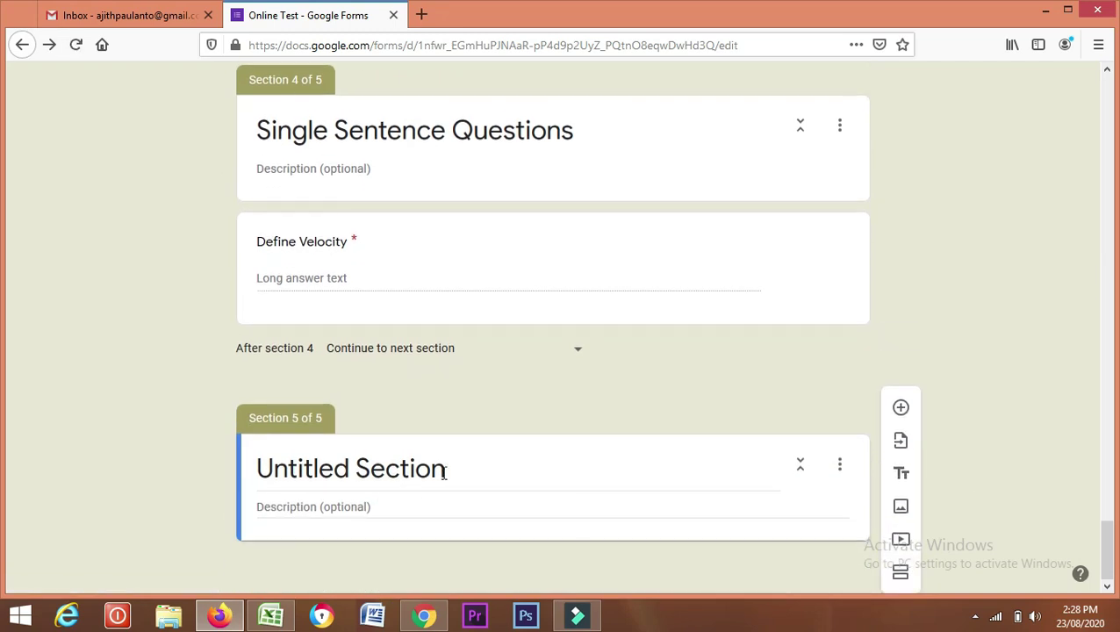
pyautogui.click(448, 472)
pyautogui.write('Essay')
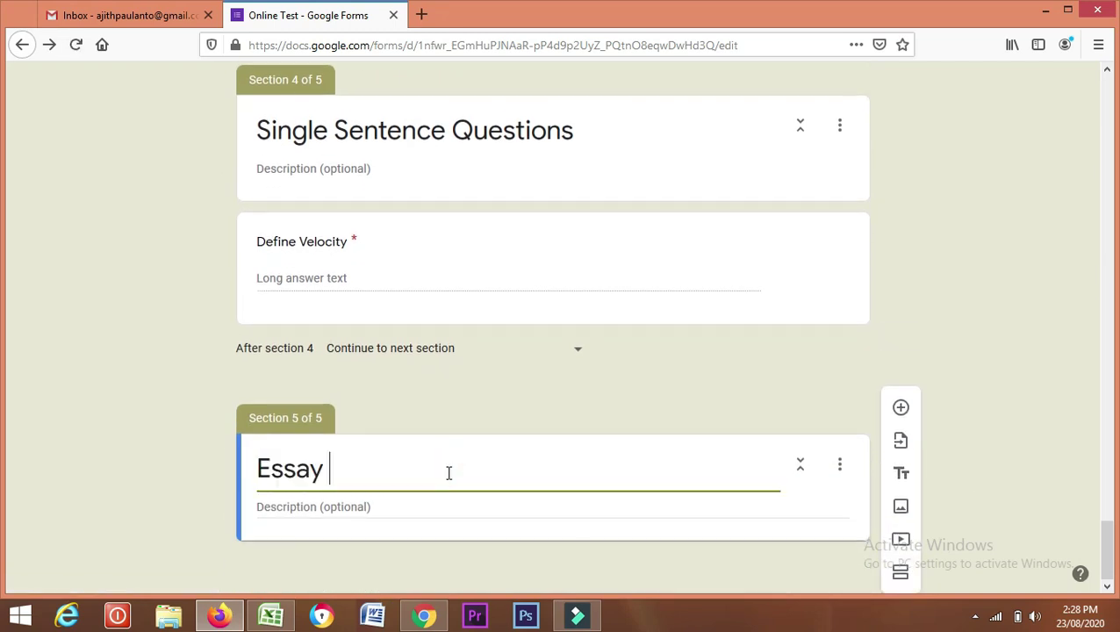
pyautogui.write(' Questions')
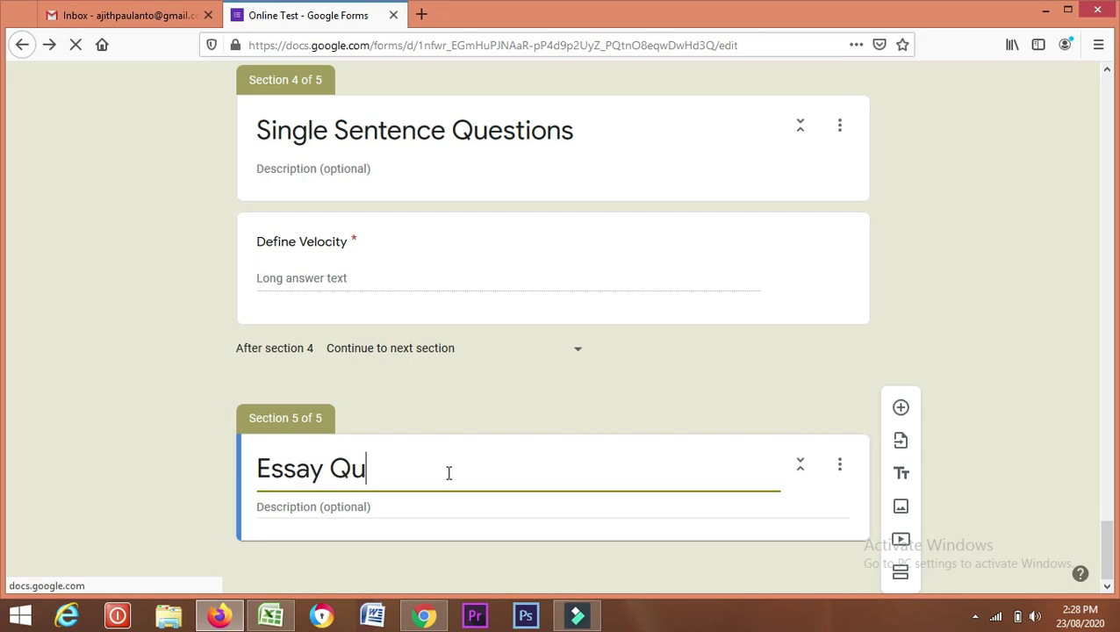
# Add the question "State & Prove De Morgan's Theorems" to the Essay Questions section as a file upload and accept uploads to Drive.
pyautogui.click(901, 410)
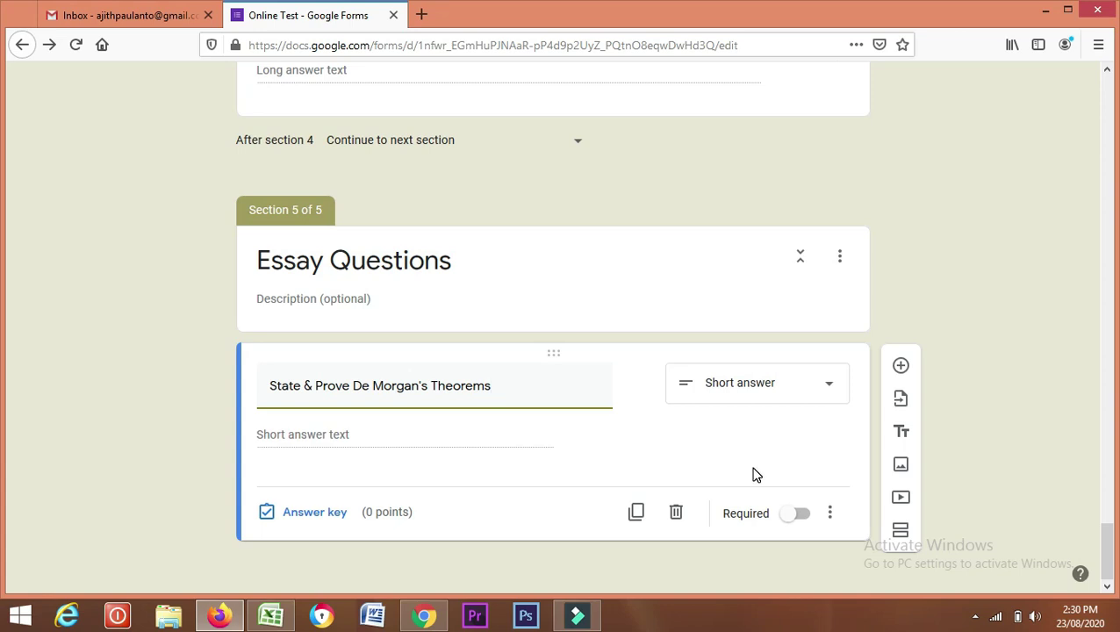
pyautogui.click(828, 392)
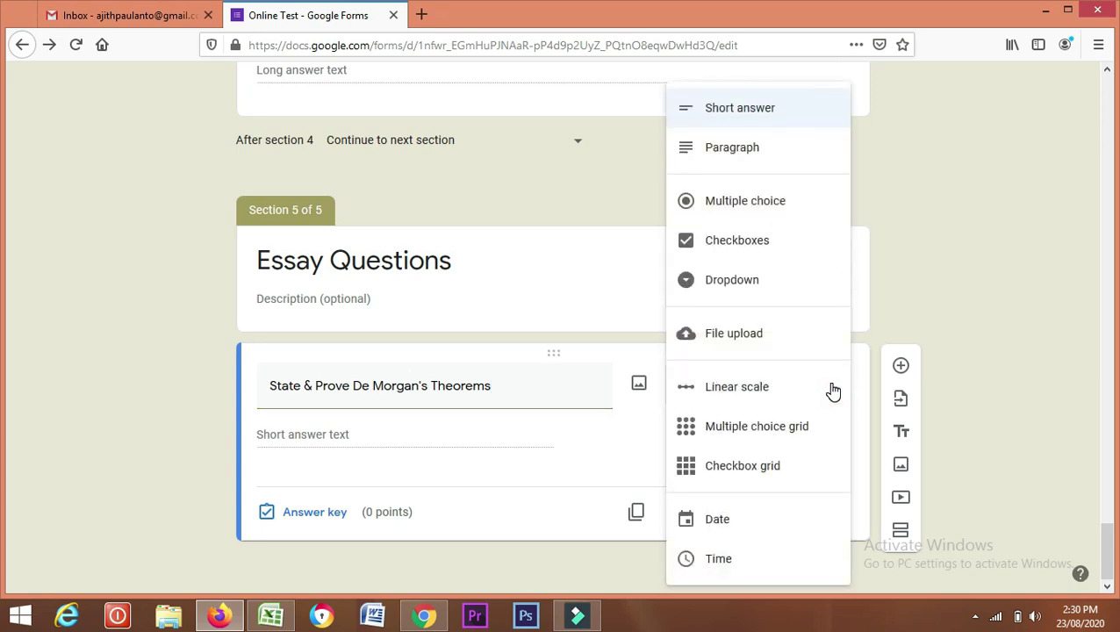
pyautogui.click(755, 336)
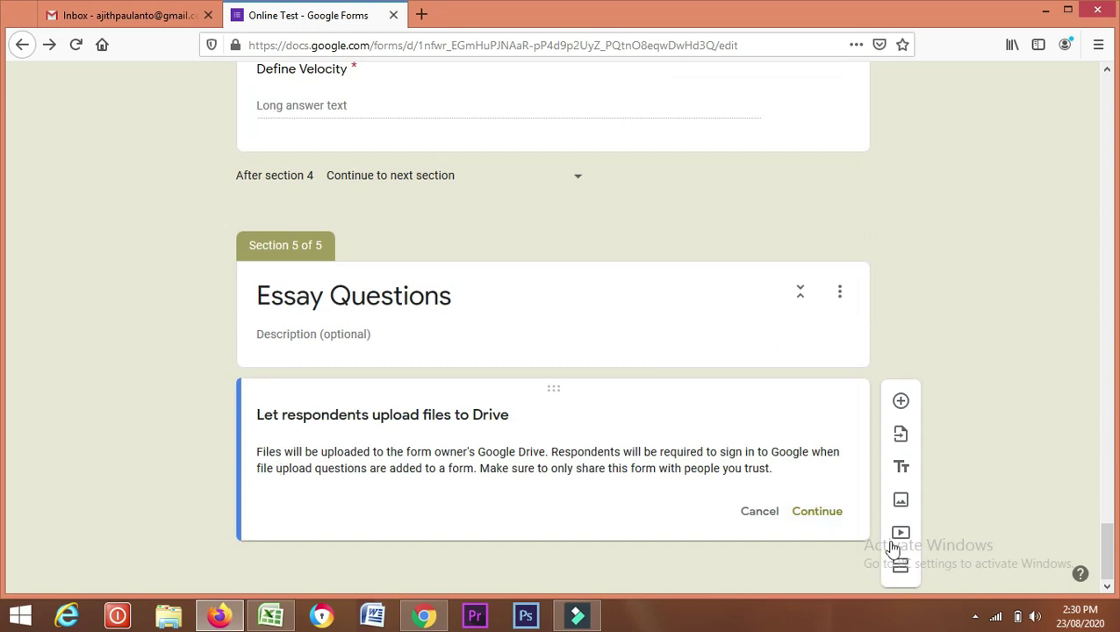
pyautogui.click(824, 513)
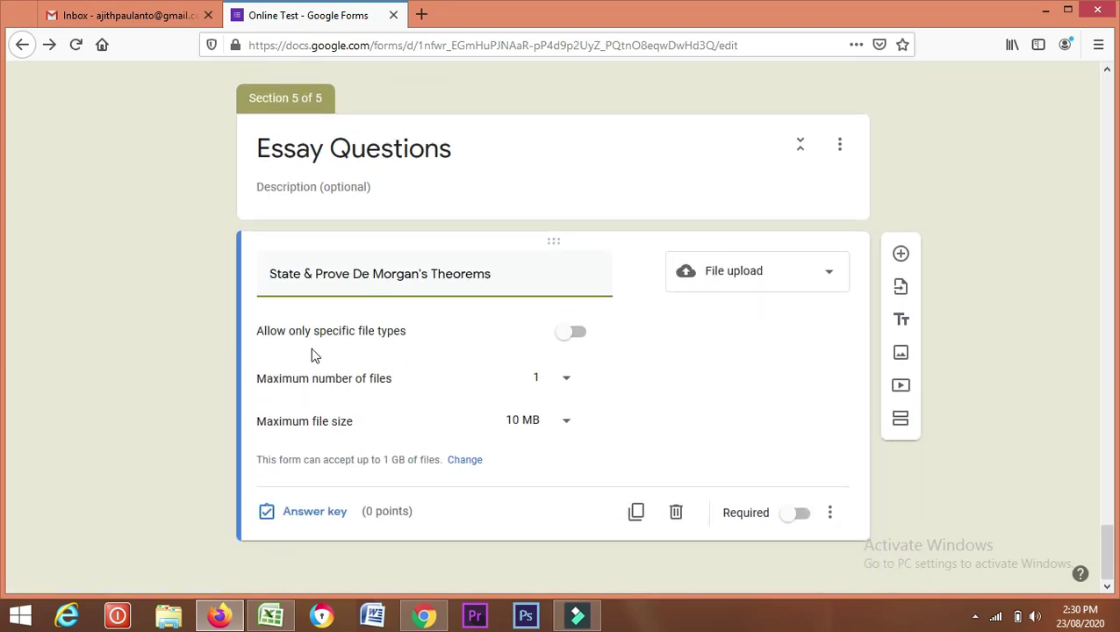
# Restrict the De Morgan's question to image files, allow a maximum of 5 files, keep the 10 MB size limit, and make it required.
pyautogui.click(581, 339)
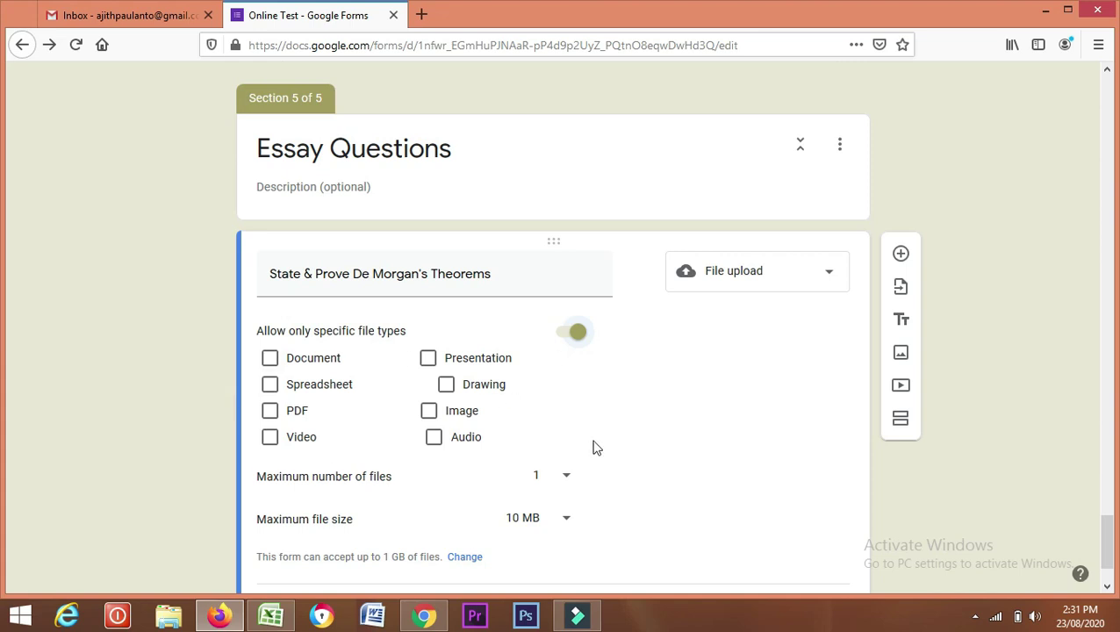
pyautogui.click(429, 412)
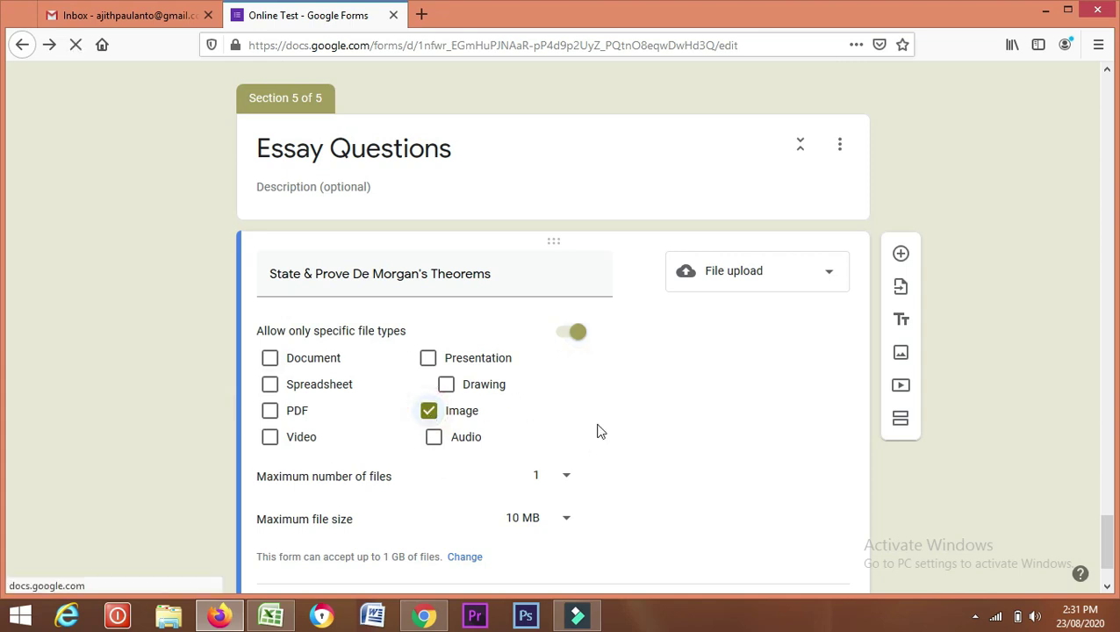
pyautogui.click(677, 440)
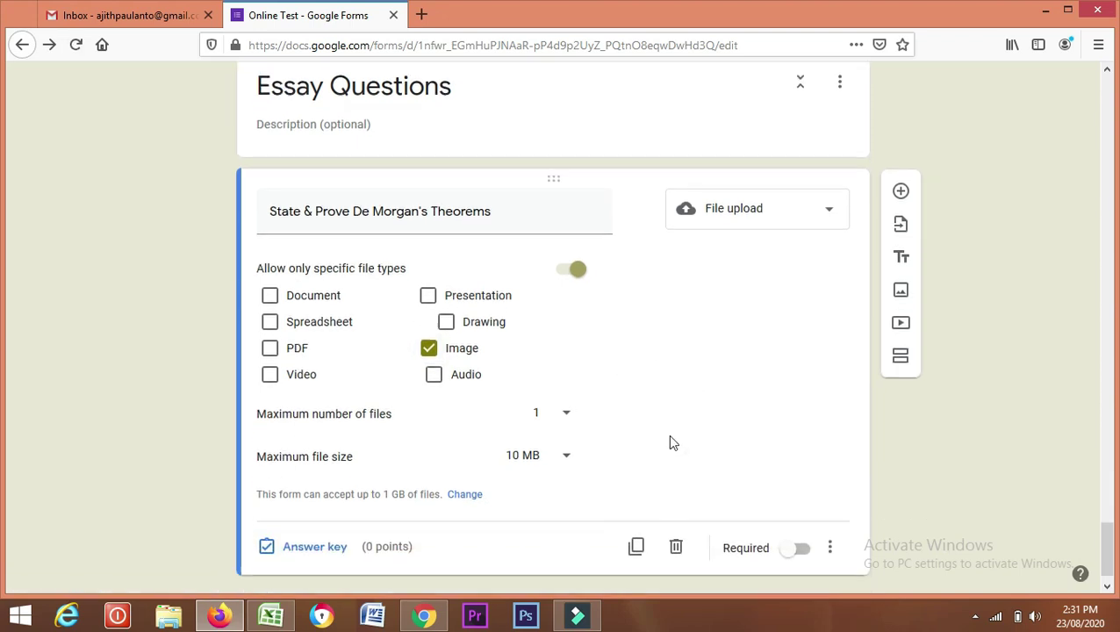
pyautogui.click(566, 398)
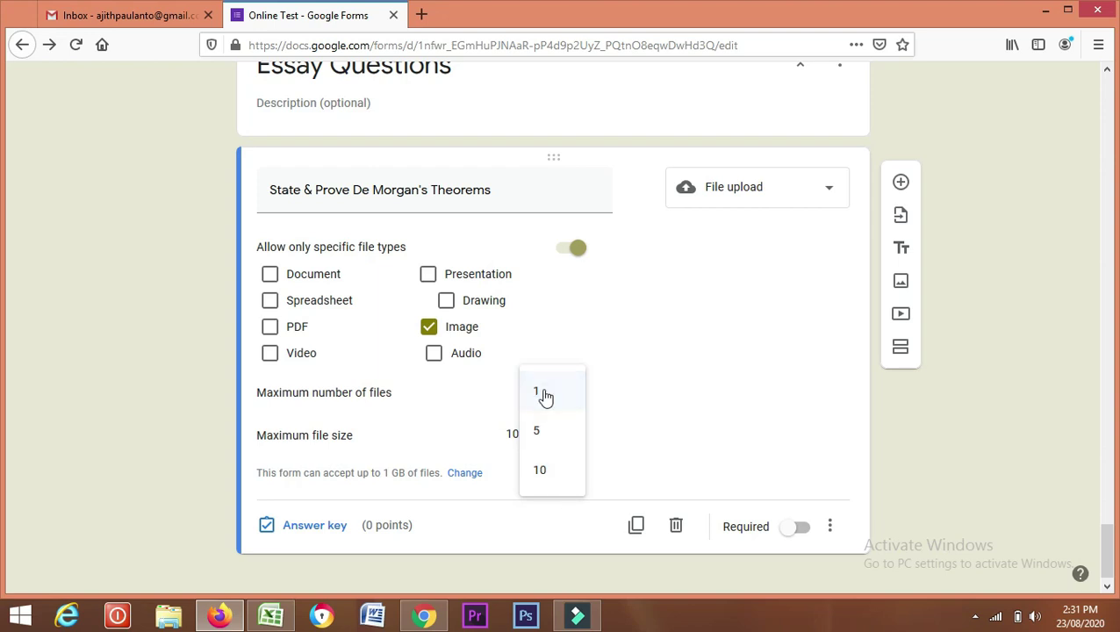
pyautogui.click(559, 437)
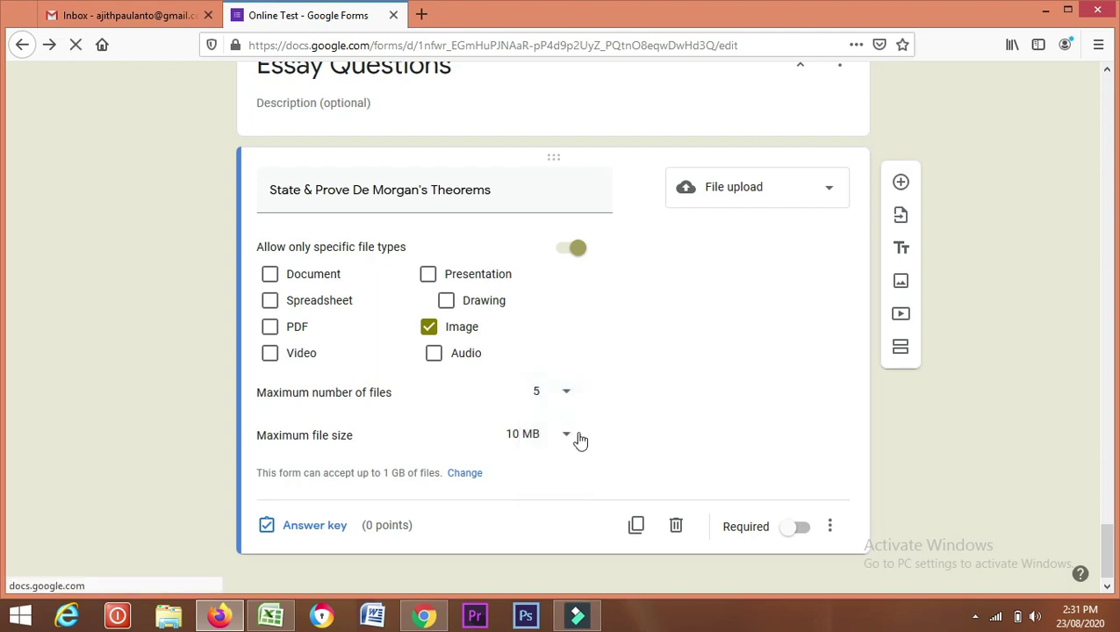
pyautogui.click(567, 434)
pyautogui.click(645, 440)
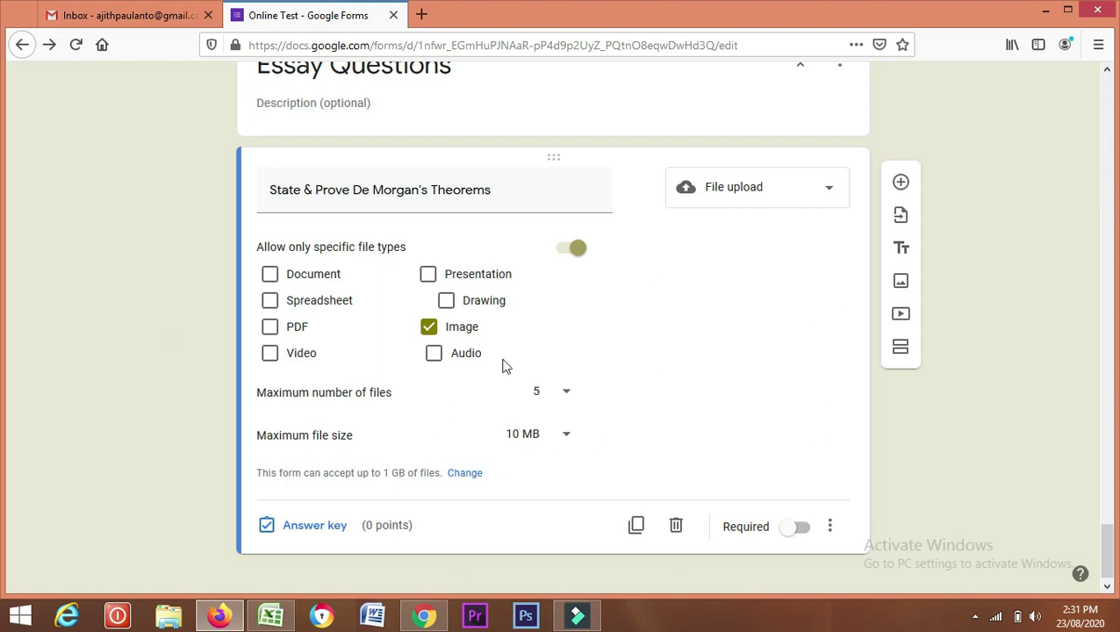
pyautogui.click(799, 529)
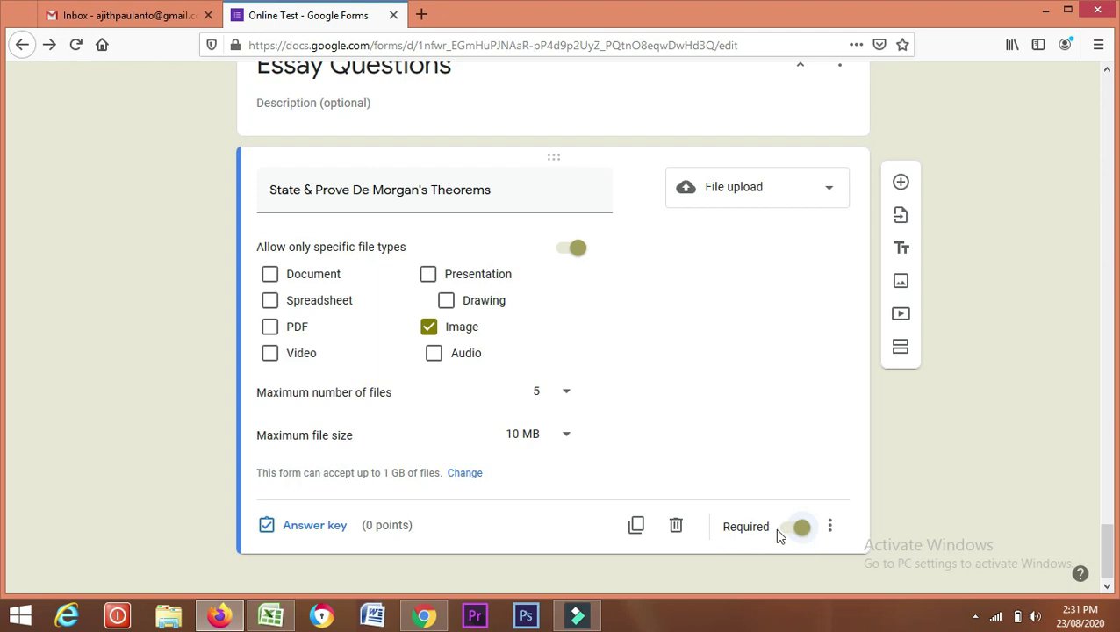
# Review the form's general settings and the quiz options for grade release and what respondents can see, and save the settings.
pyautogui.moveTo(1107, 555); pyautogui.dragTo(1106, 83)
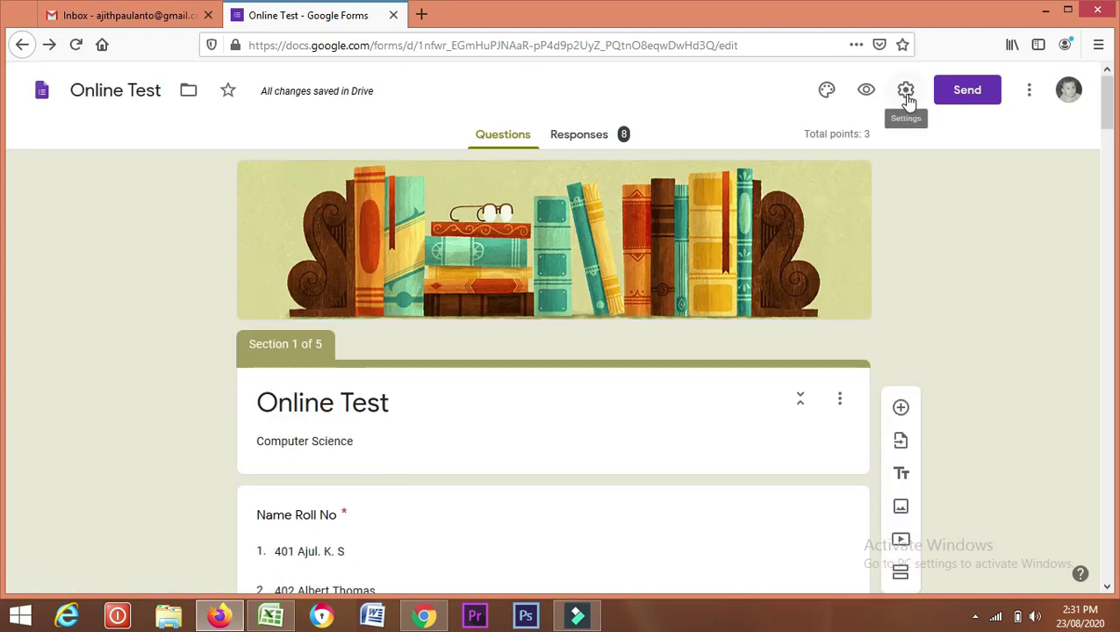
pyautogui.click(907, 95)
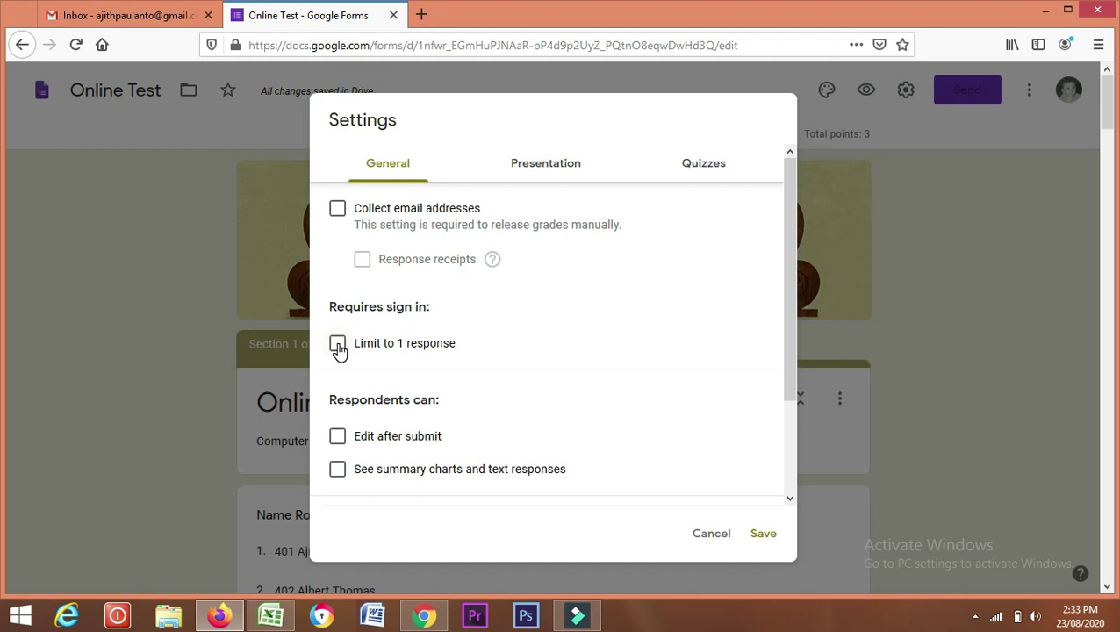
pyautogui.click(702, 166)
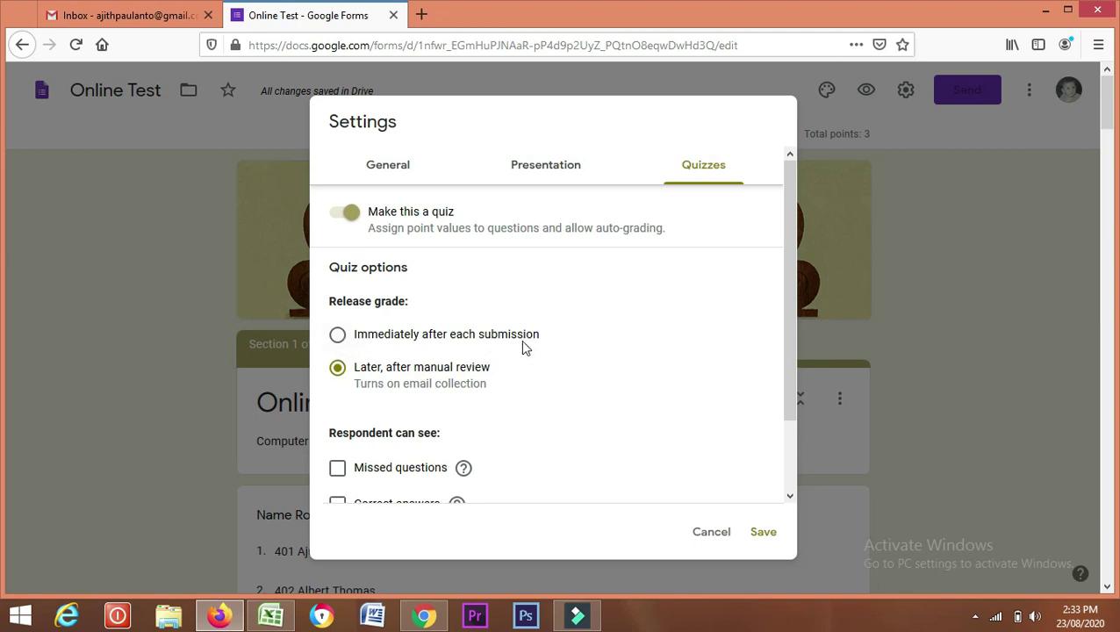
pyautogui.moveTo(795, 309); pyautogui.dragTo(789, 331)
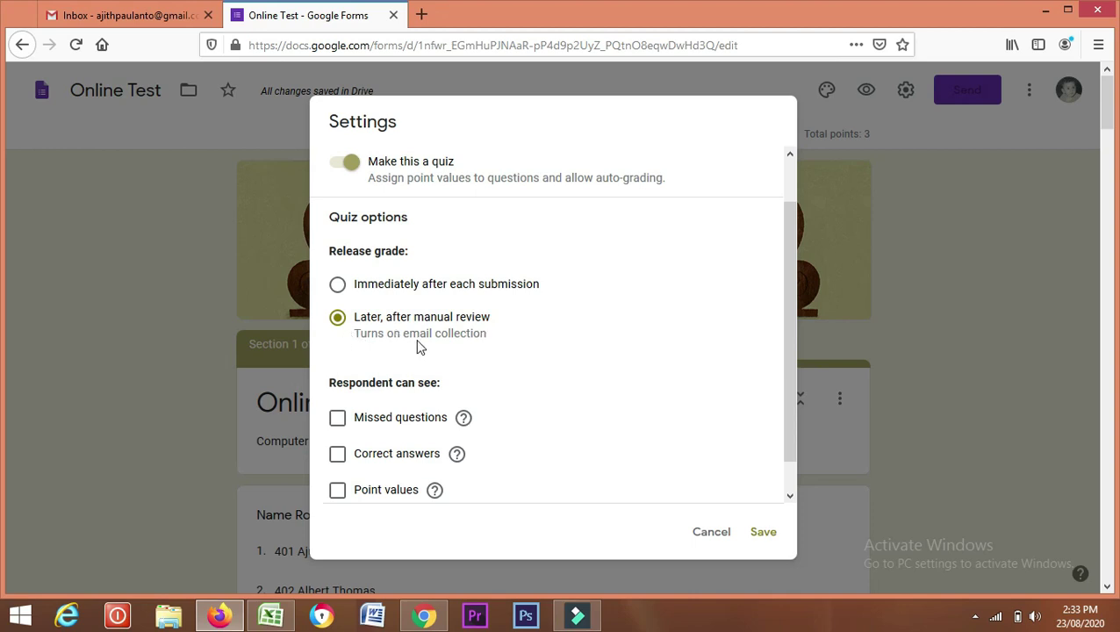
pyautogui.moveTo(787, 330); pyautogui.dragTo(789, 353)
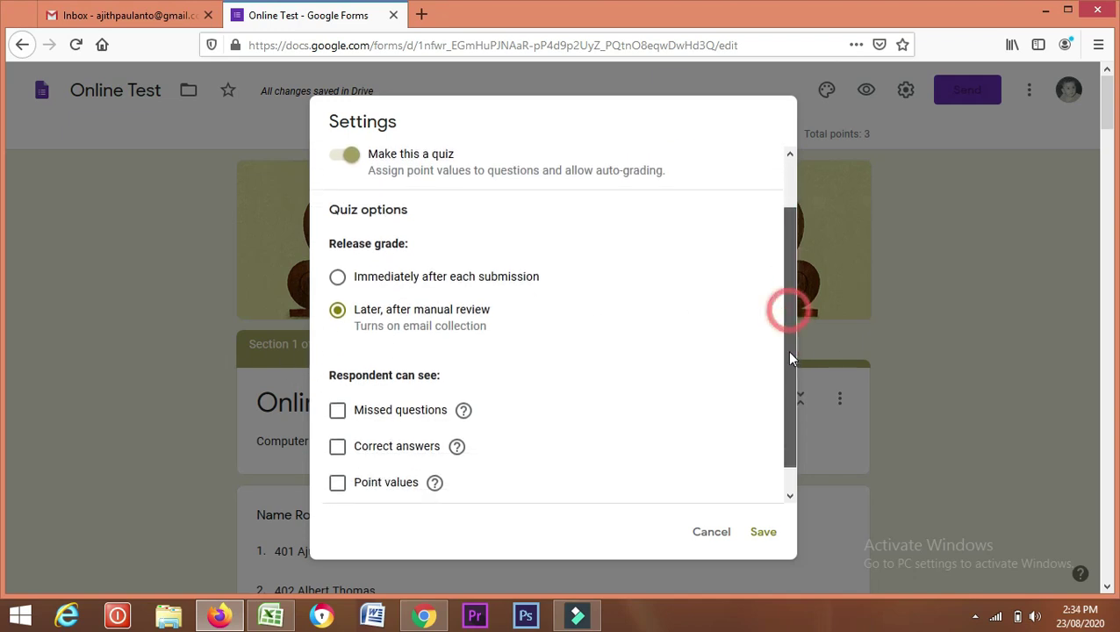
pyautogui.click(338, 452)
pyautogui.click(340, 456)
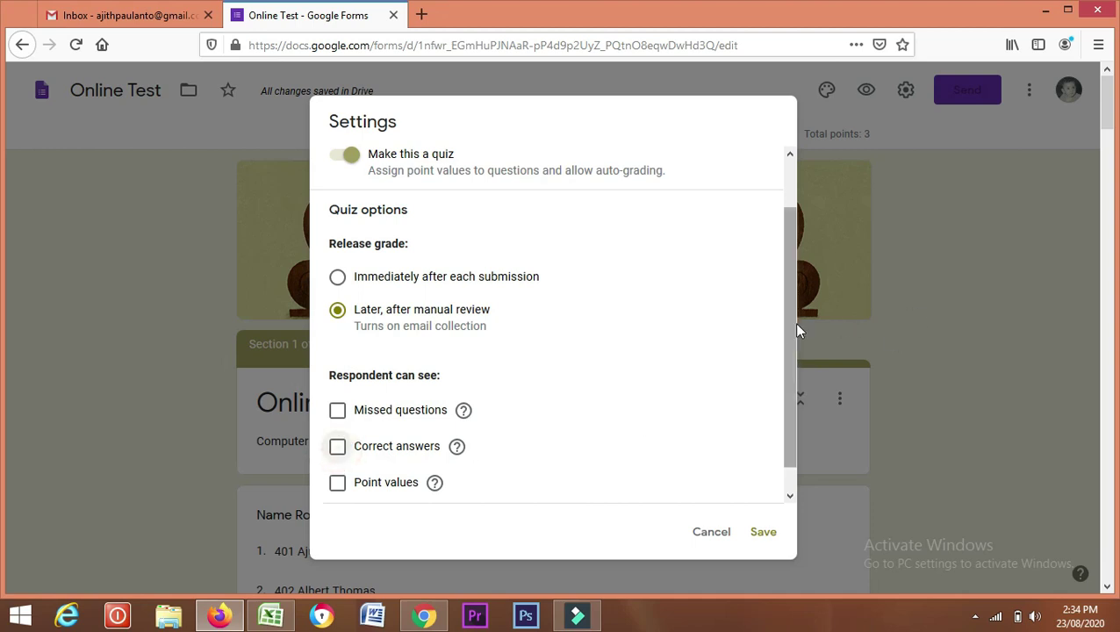
pyautogui.moveTo(787, 335); pyautogui.dragTo(790, 363)
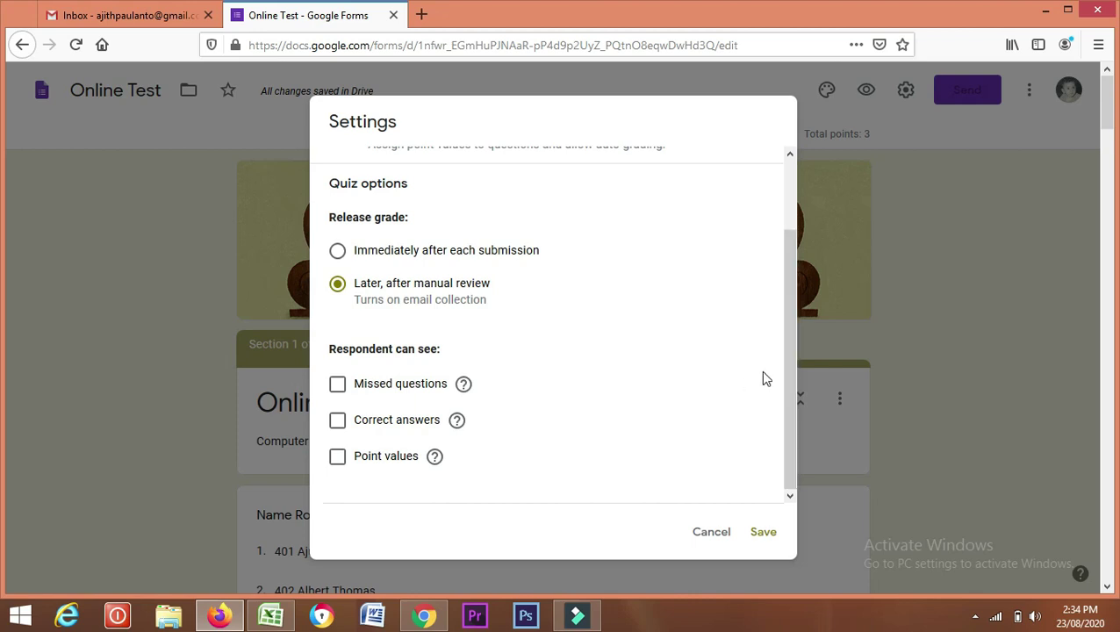
pyautogui.moveTo(789, 350)
pyautogui.mouseDown()
pyautogui.moveTo(788, 276)
pyautogui.moveTo(793, 361)
pyautogui.mouseUp()
pyautogui.click(762, 532)
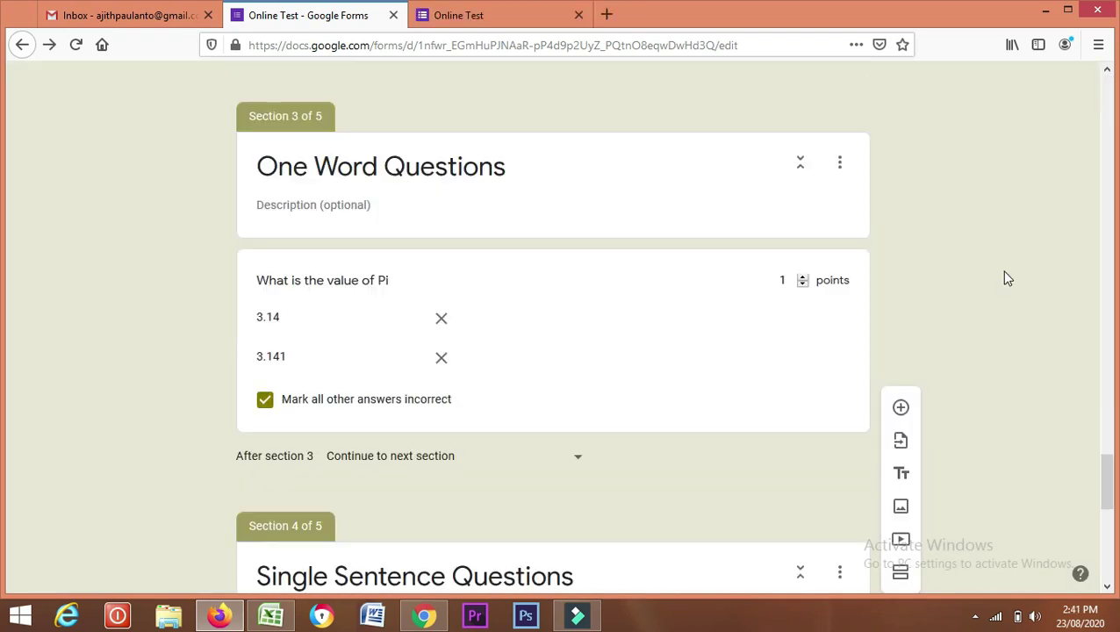
# Set the "Define Velocity" question in the Single Sentence Questions section to 2 points.
pyautogui.scroll(-3, 1001, 272)
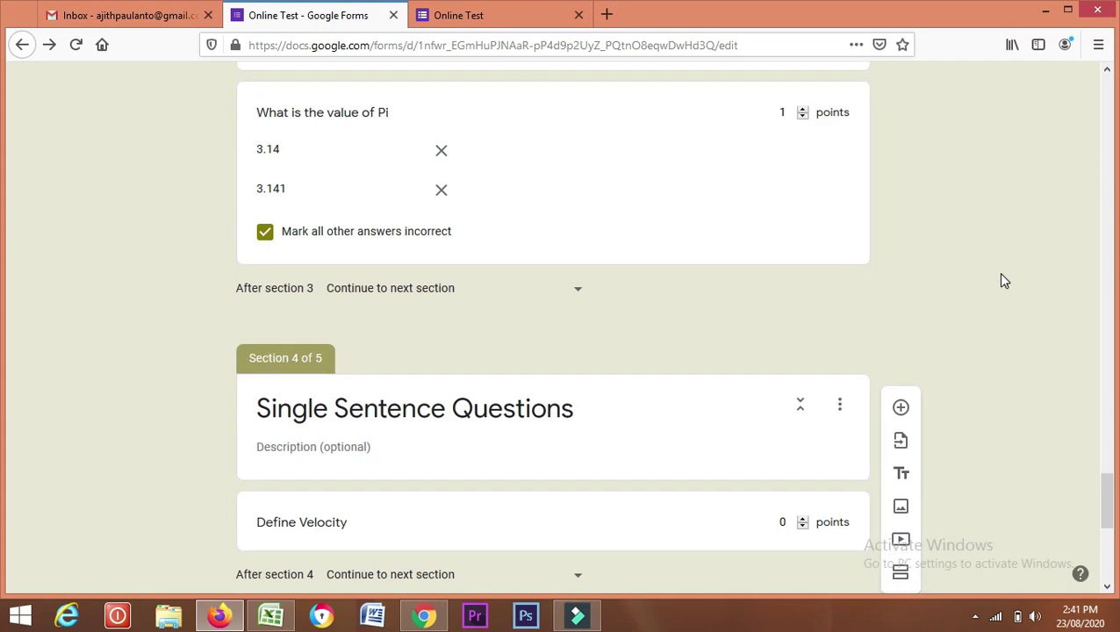
pyautogui.scroll(-2, 1004, 281)
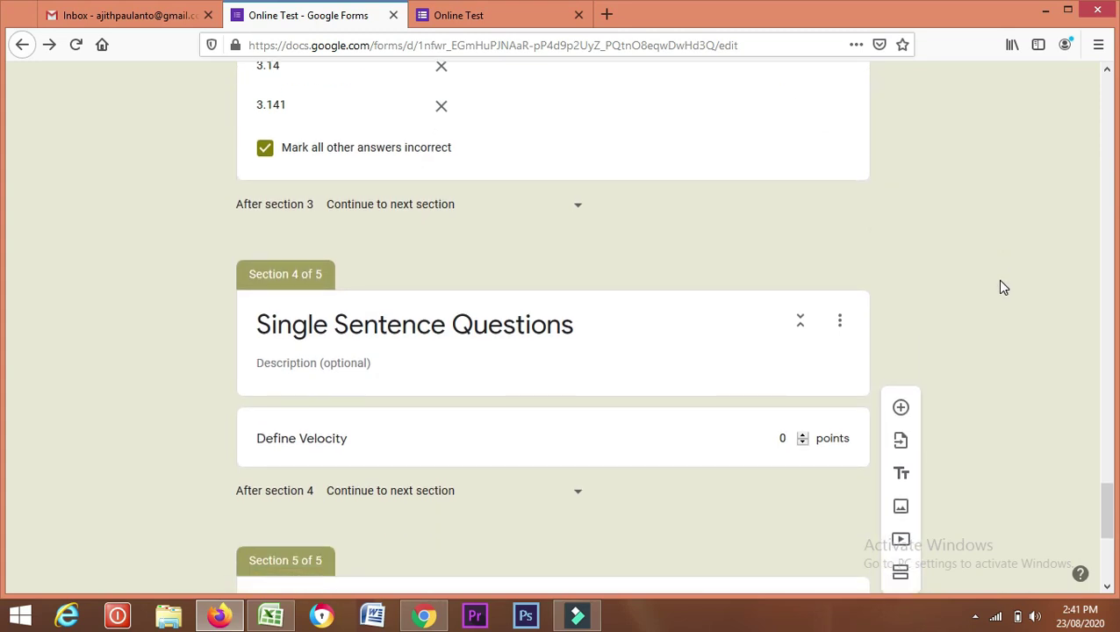
pyautogui.scroll(-2, 992, 287)
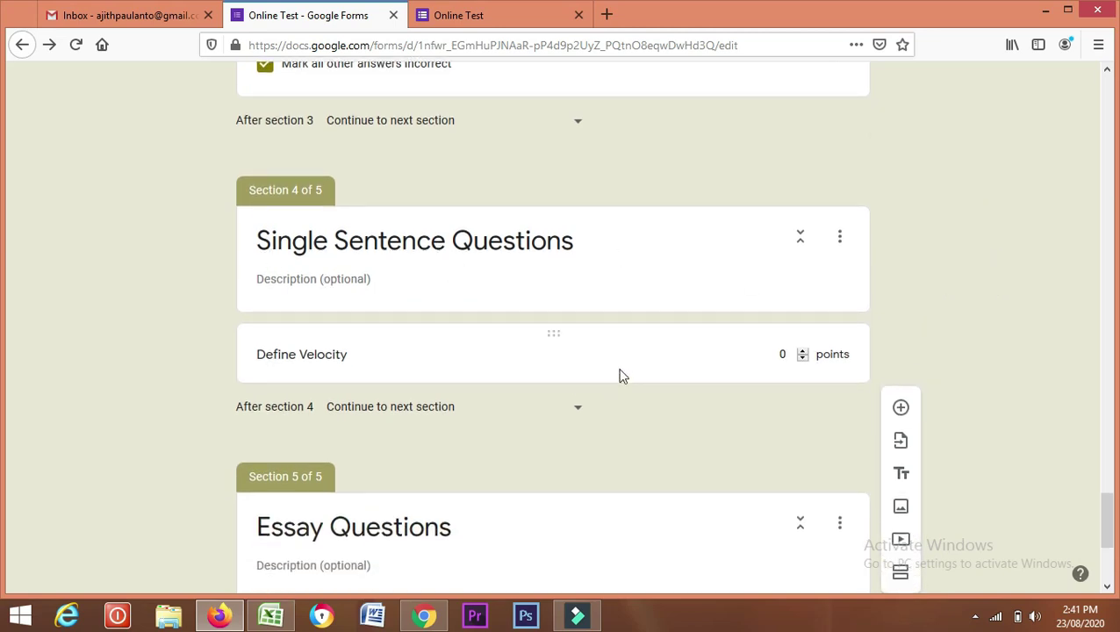
pyautogui.click(675, 355)
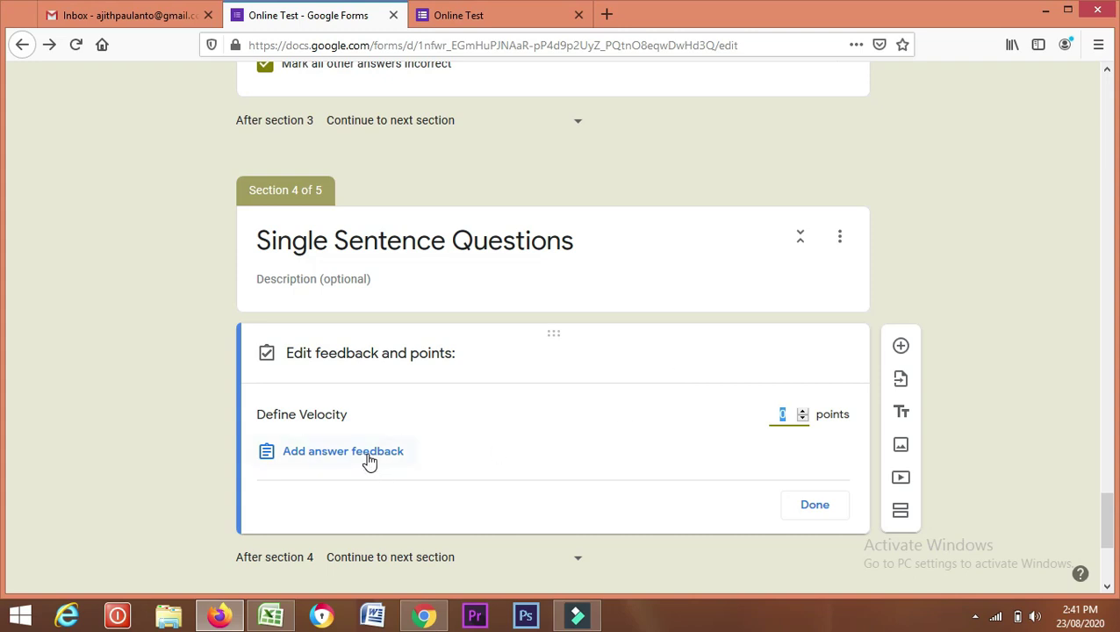
pyautogui.click(802, 412)
pyautogui.click(803, 413)
pyautogui.click(806, 508)
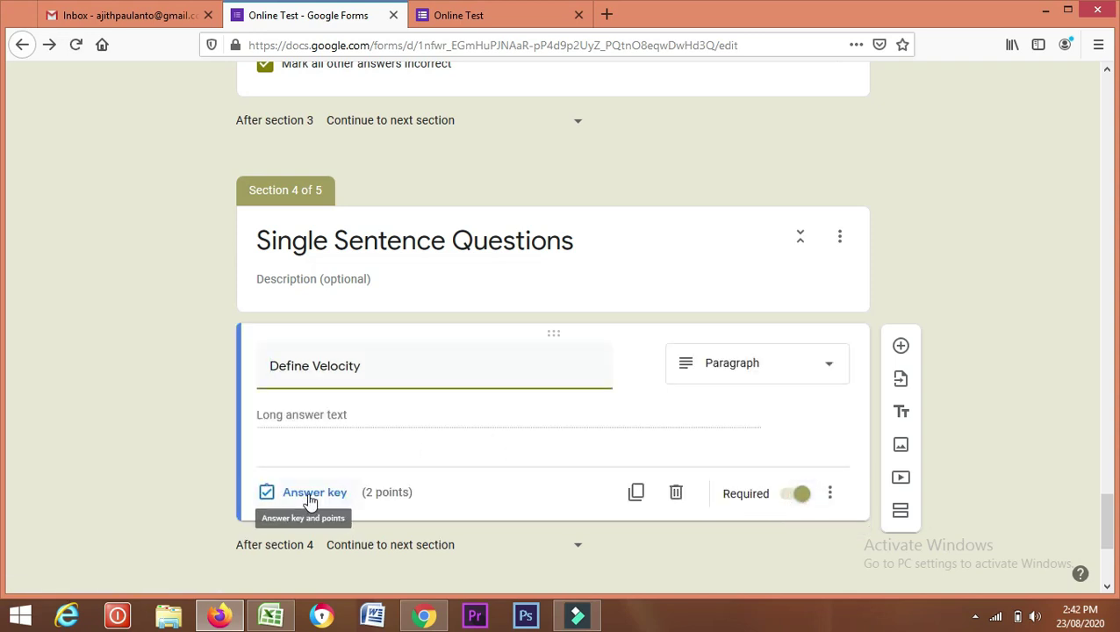
pyautogui.click(309, 497)
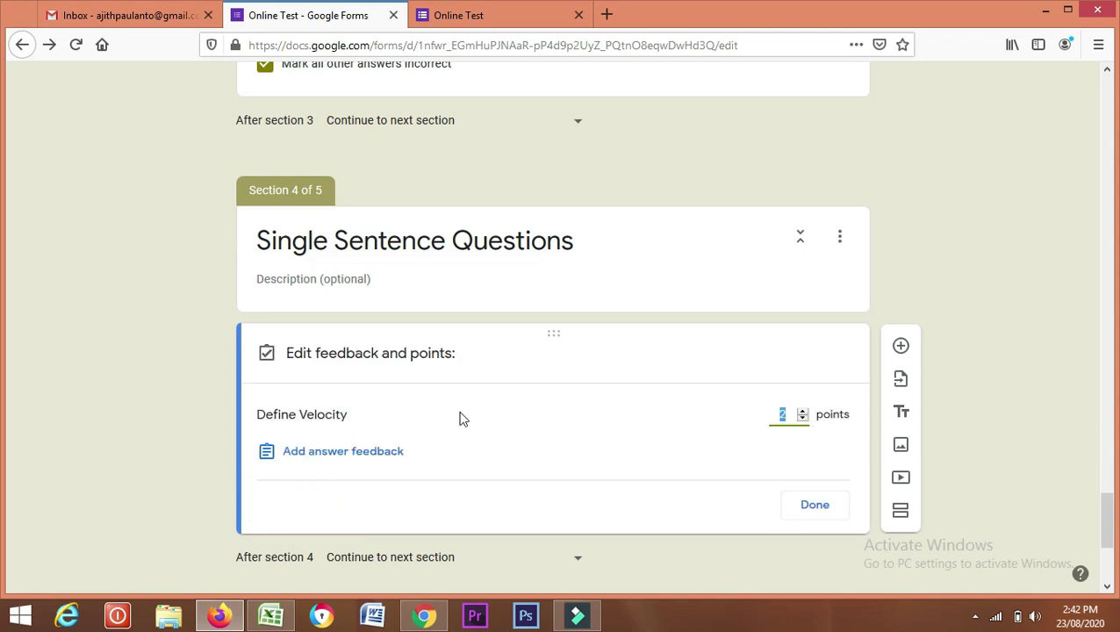
pyautogui.click(816, 507)
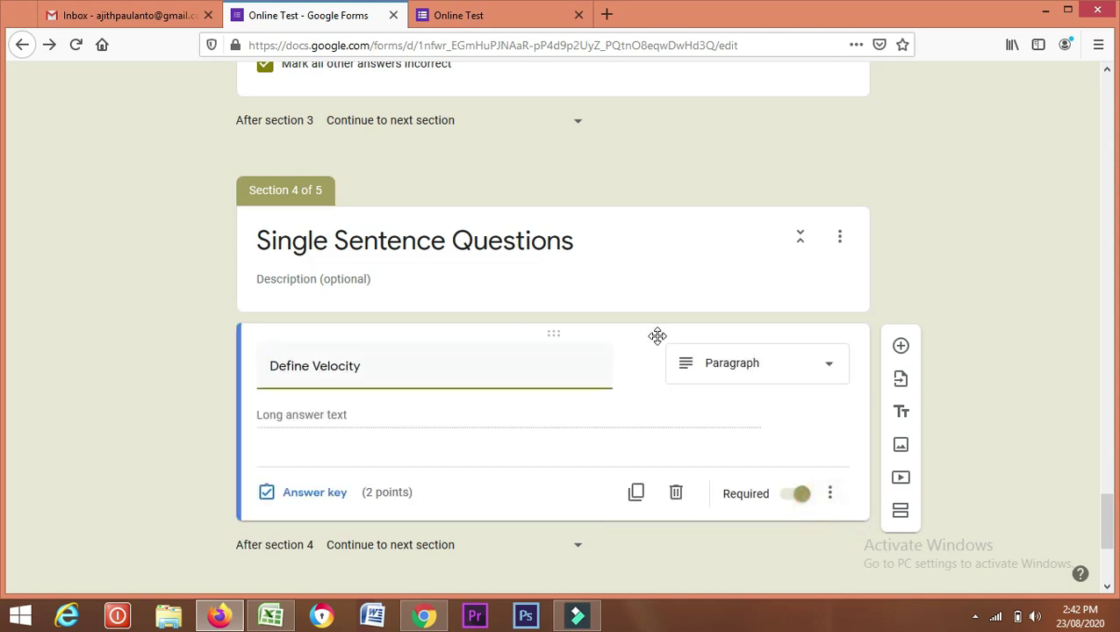
# Set the "State & Prove De Morgan's Theorems" question in the Essay Questions section to 5 points.
pyautogui.scroll(-5, 593, 389)
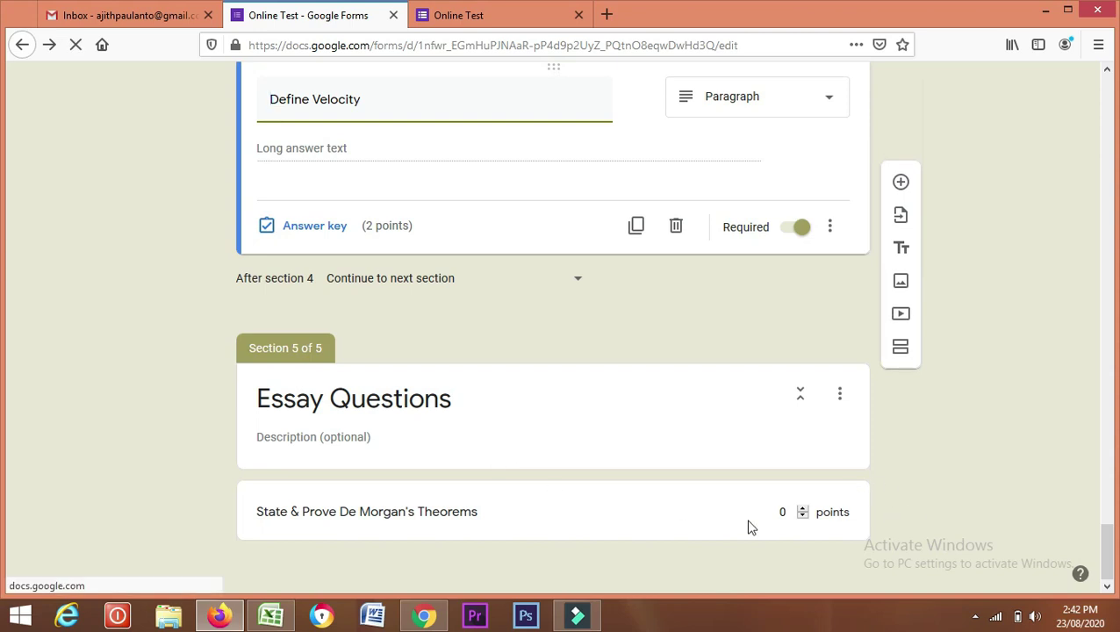
pyautogui.click(748, 528)
pyautogui.click(802, 482)
pyautogui.click(802, 482)
pyautogui.click(801, 482)
pyautogui.click(801, 482)
pyautogui.click(802, 481)
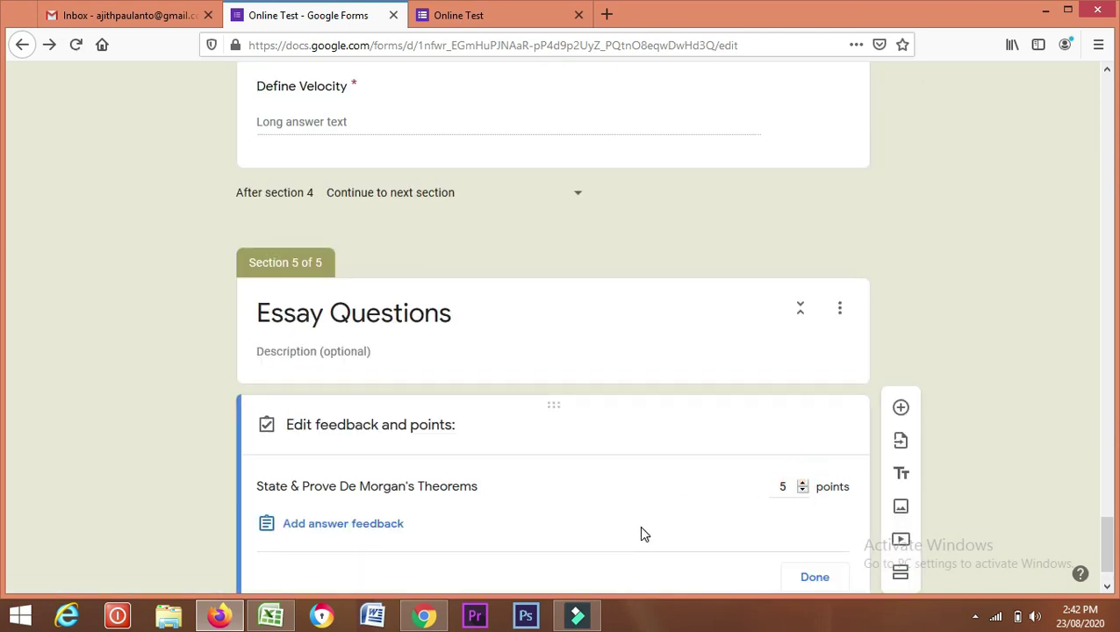
pyautogui.scroll(-1, 640, 531)
pyautogui.click(811, 514)
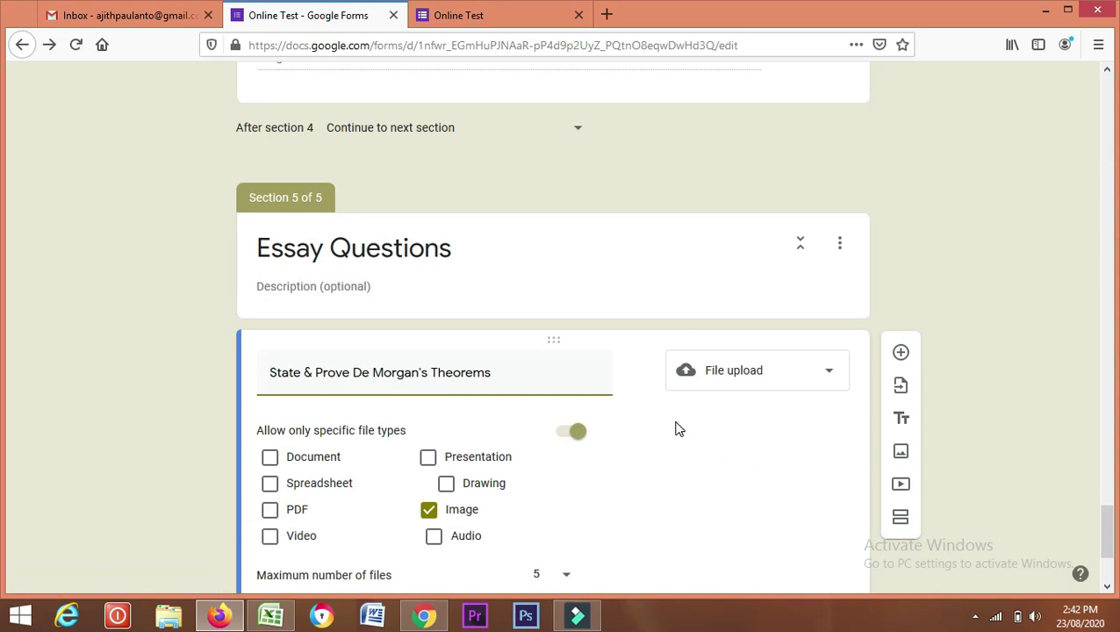
pyautogui.scroll(-3, 676, 428)
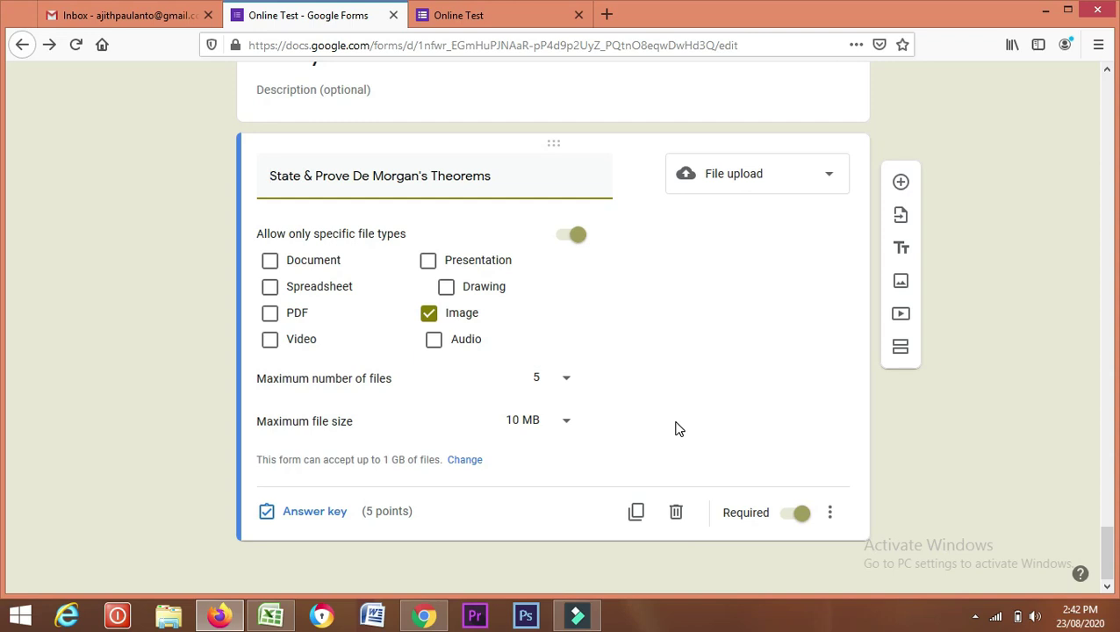
# Preview the form, choose a student in the Name Roll No question, and continue to the next section.
pyautogui.scroll(20, 676, 428)
pyautogui.scroll(20, 676, 426)
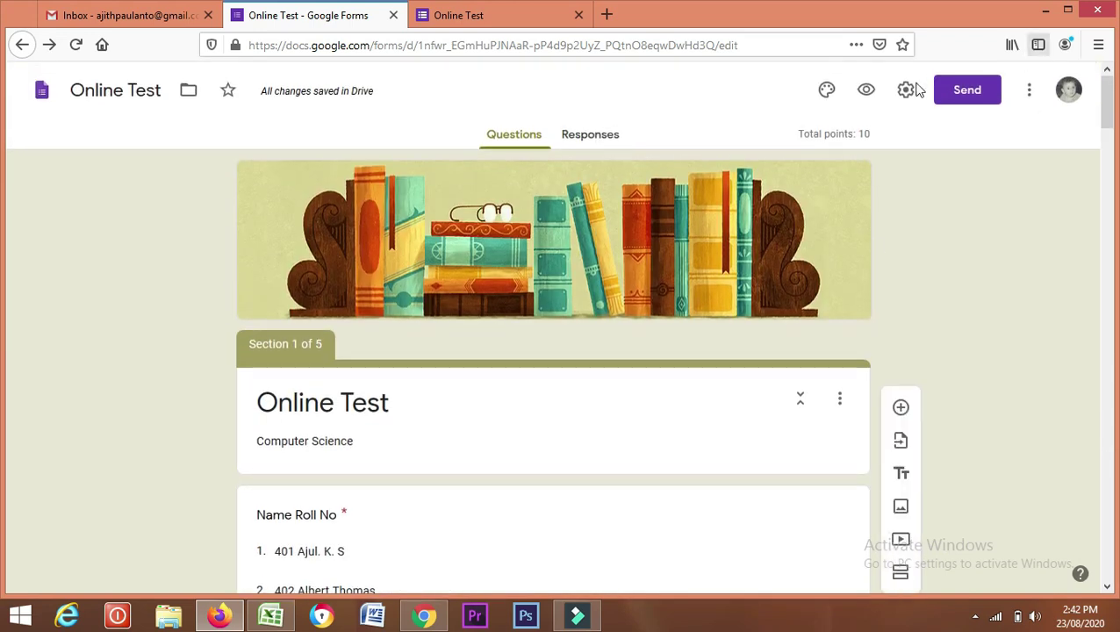
pyautogui.click(866, 90)
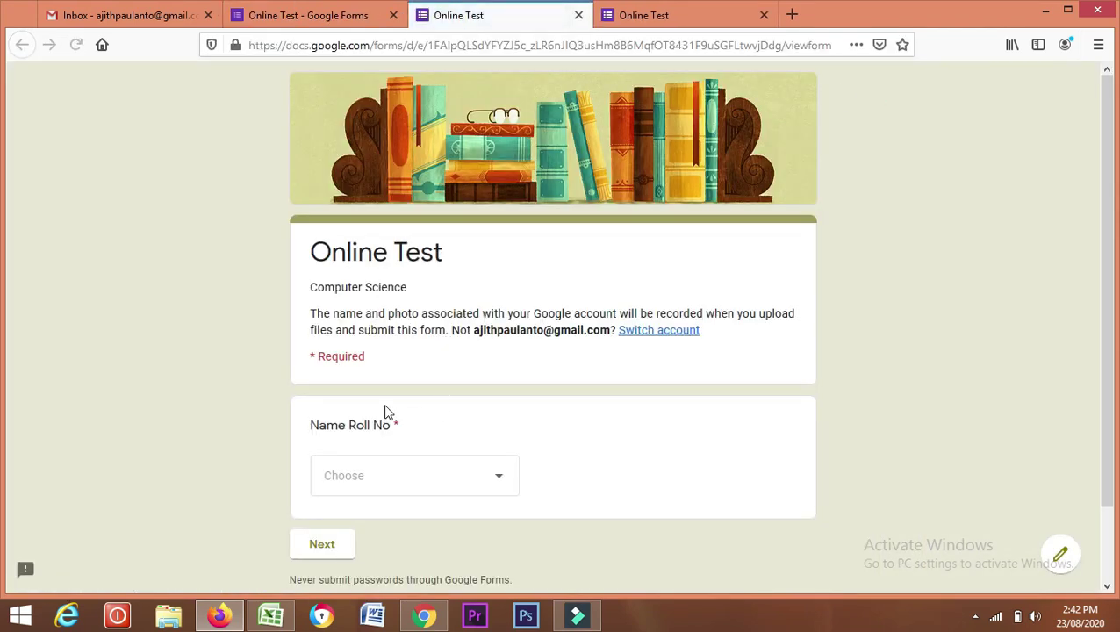
pyautogui.click(407, 474)
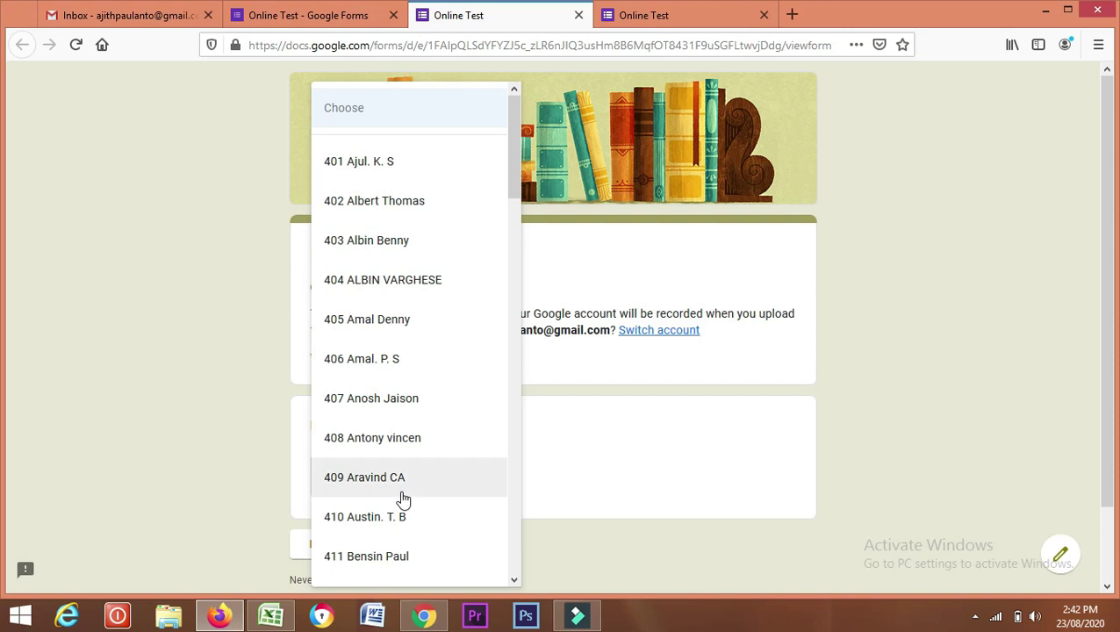
pyautogui.scroll(-3, 406, 501)
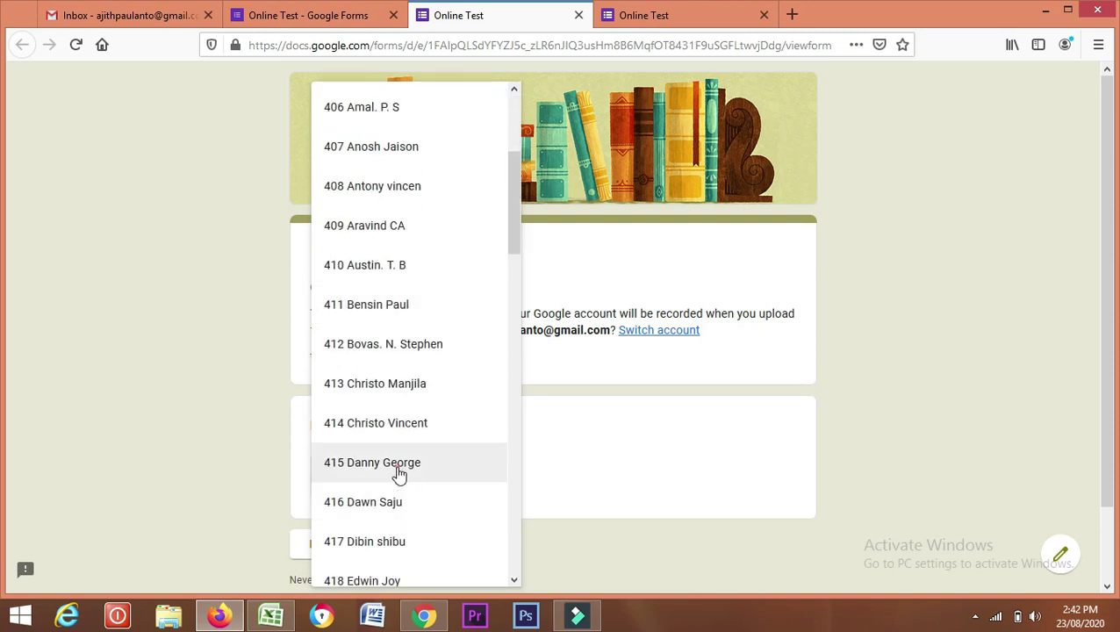
pyautogui.click(393, 466)
pyautogui.click(322, 545)
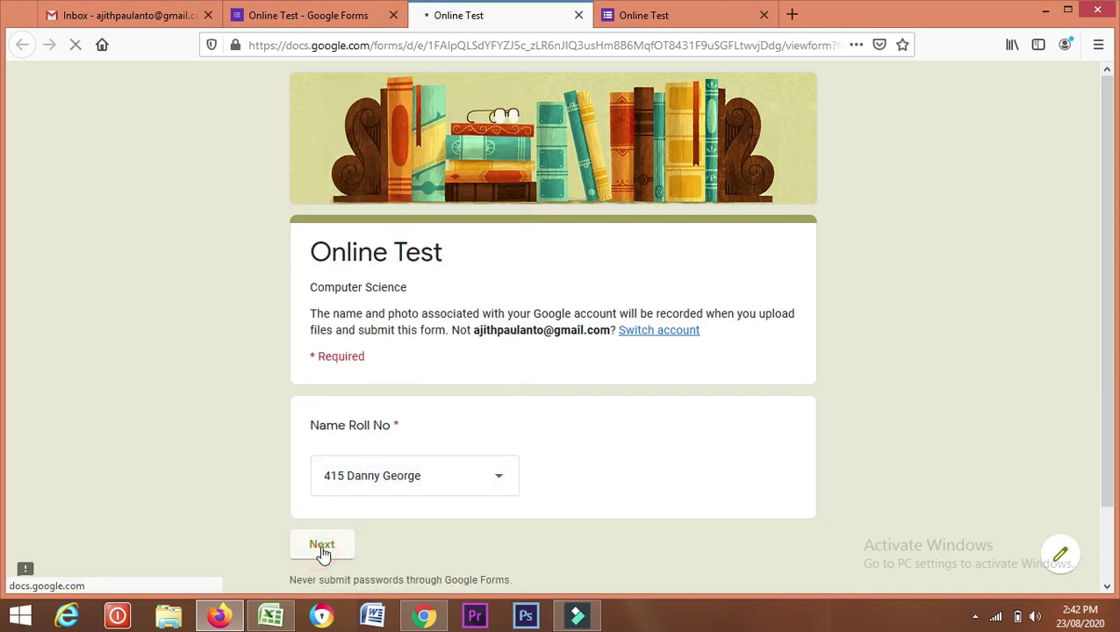
# Answer the multiple choice questions with "RAM" and "c. 16 bits", and continue to One Word Questions.
pyautogui.scroll(-2, 692, 317)
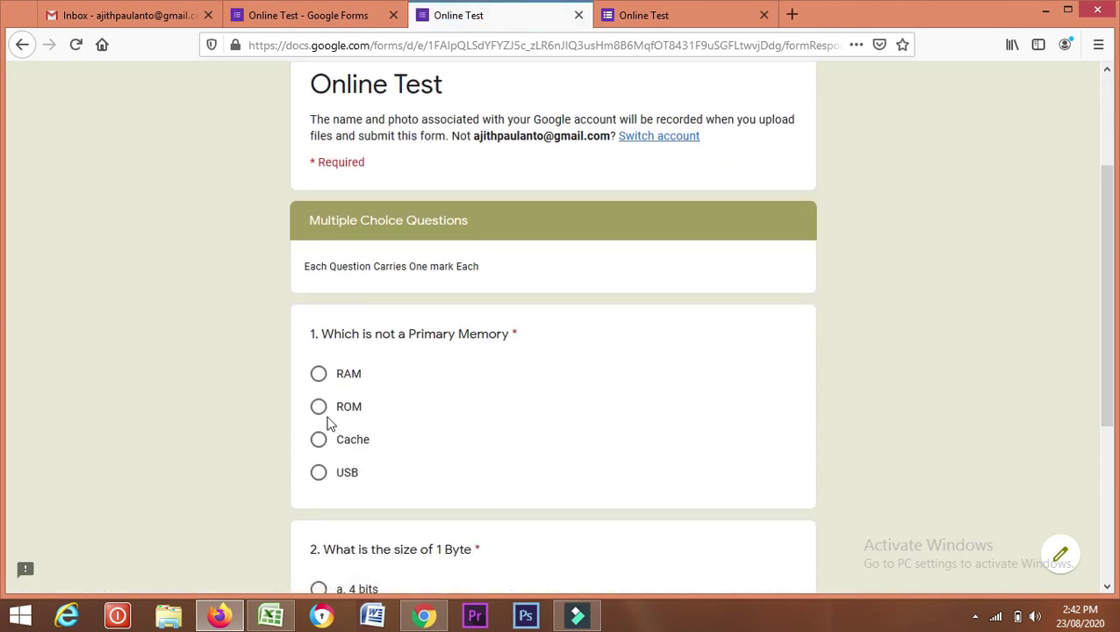
pyautogui.click(319, 377)
pyautogui.scroll(-3, 422, 436)
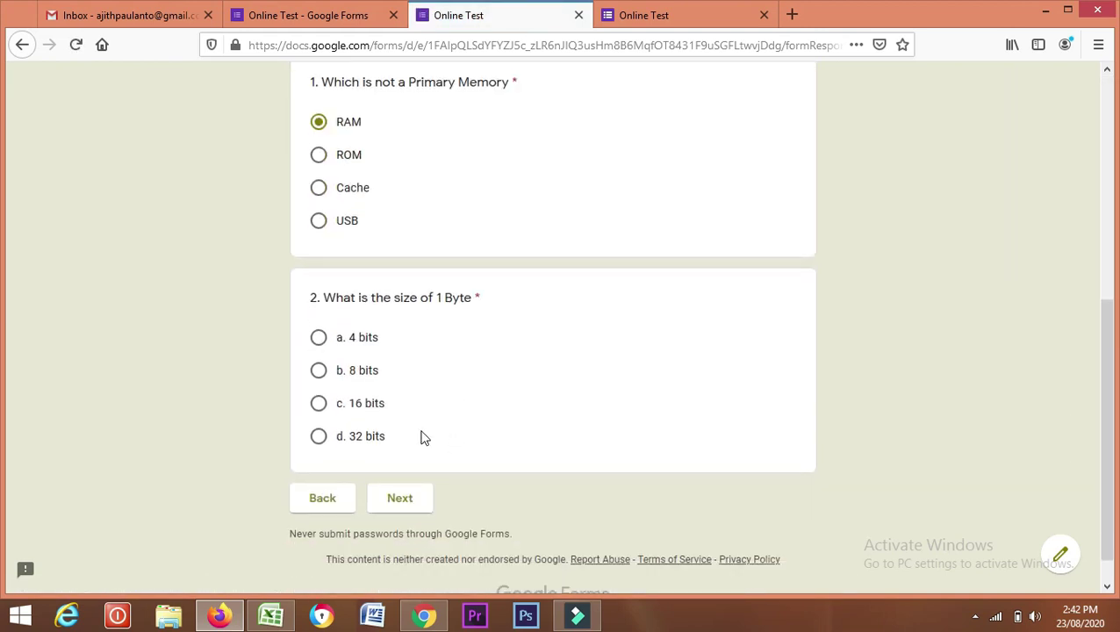
pyautogui.click(319, 407)
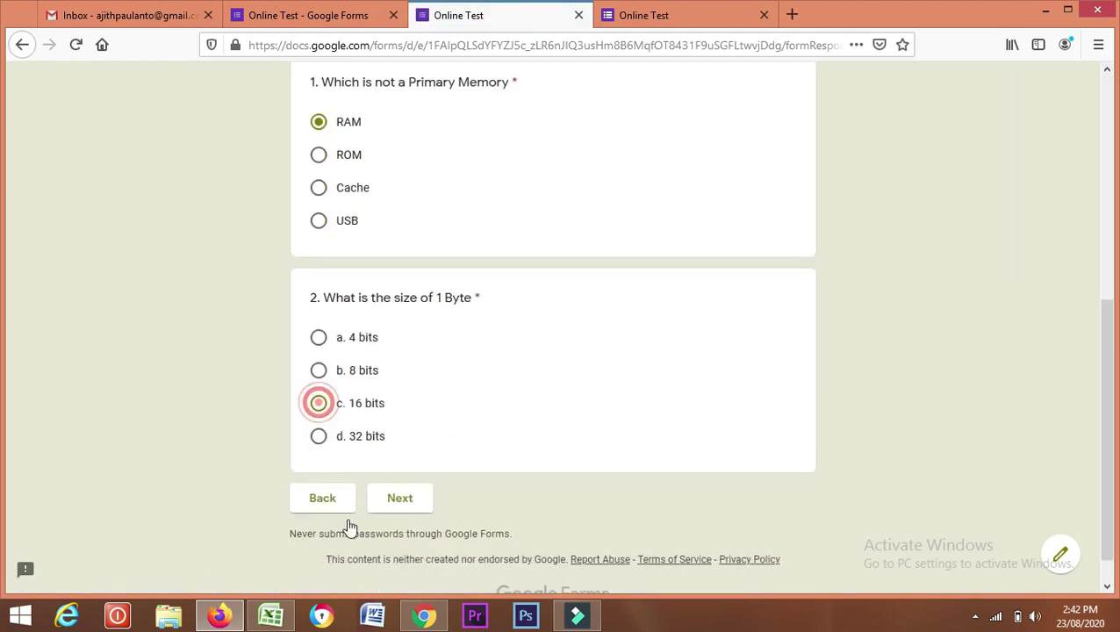
pyautogui.click(403, 502)
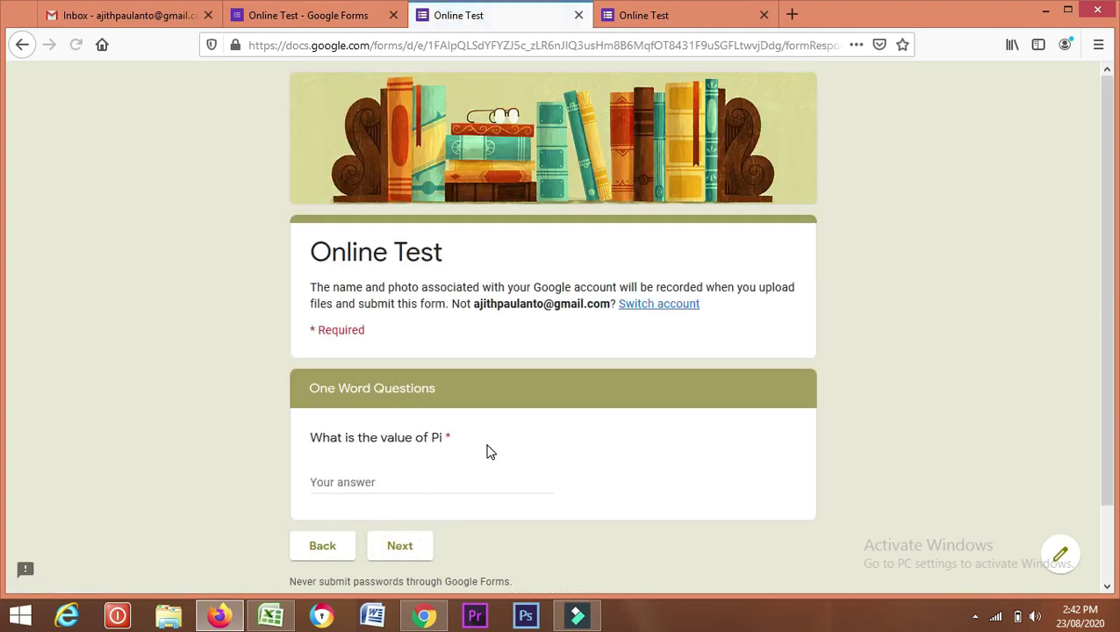
# Answer the value of Pi with 3.141 and Define Velocity with "ash la slkas las fflkas", continuing to Essay Questions.
pyautogui.click(344, 482)
pyautogui.write('3.141')
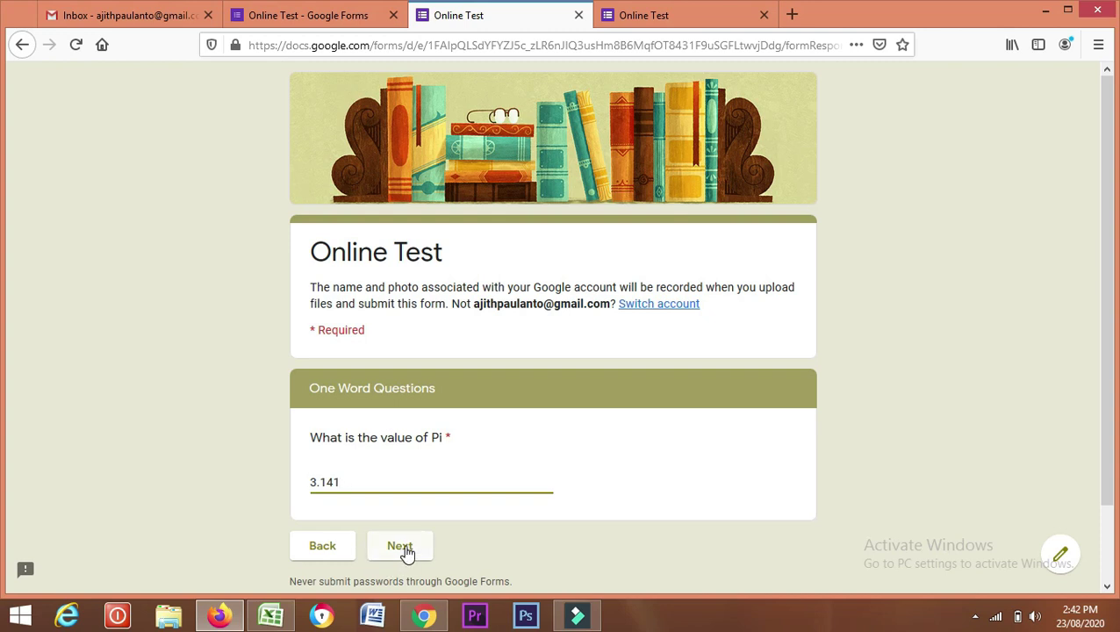
pyautogui.click(400, 546)
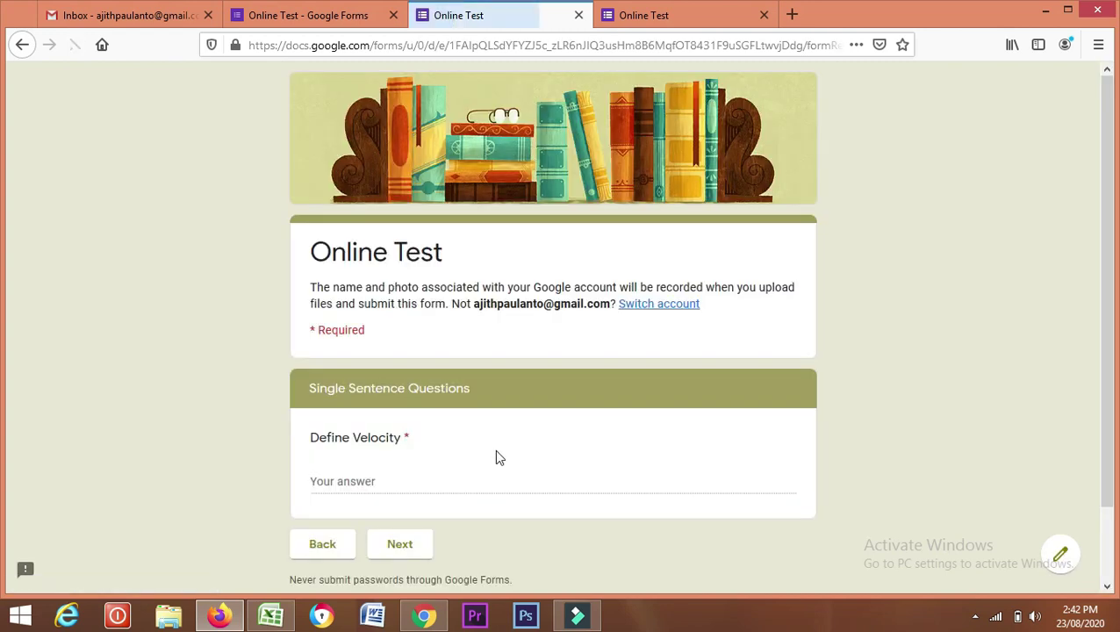
pyautogui.click(362, 485)
pyautogui.write('ash la slkas las fflkas')
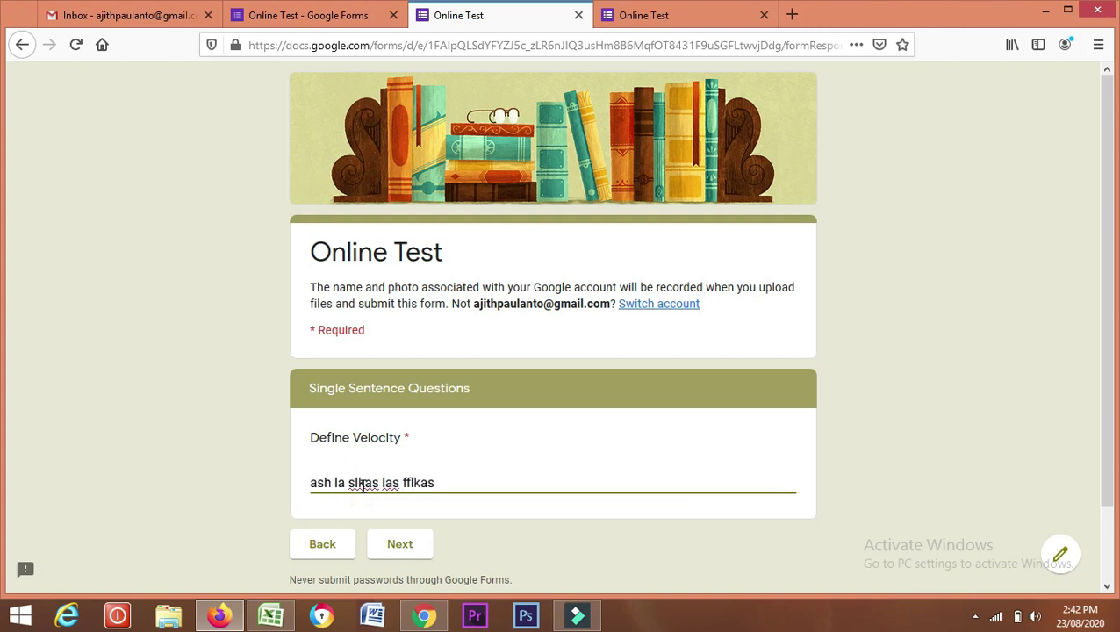
pyautogui.click(406, 545)
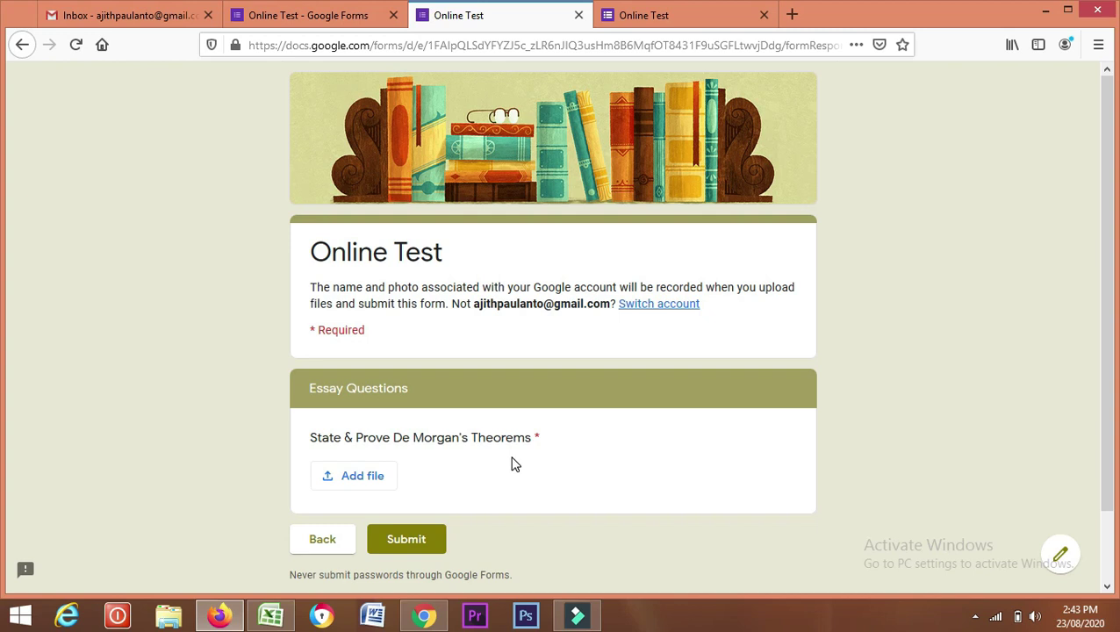
# Upload school.jpg from the Desktop as the De Morgan's Theorems answer and submit the test response.
pyautogui.click(358, 478)
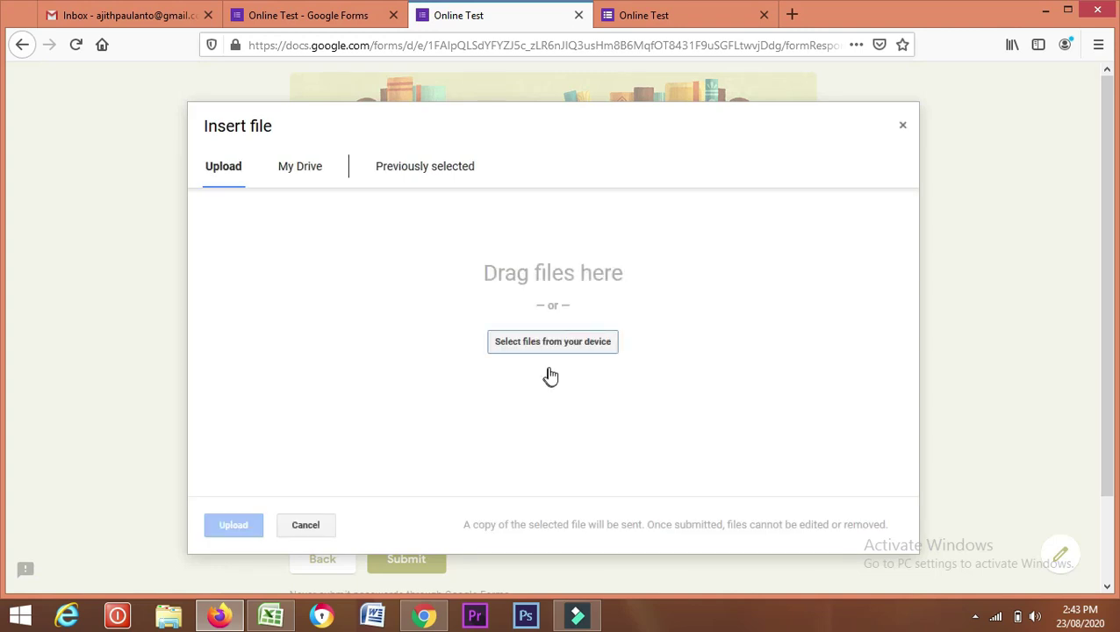
pyautogui.click(542, 342)
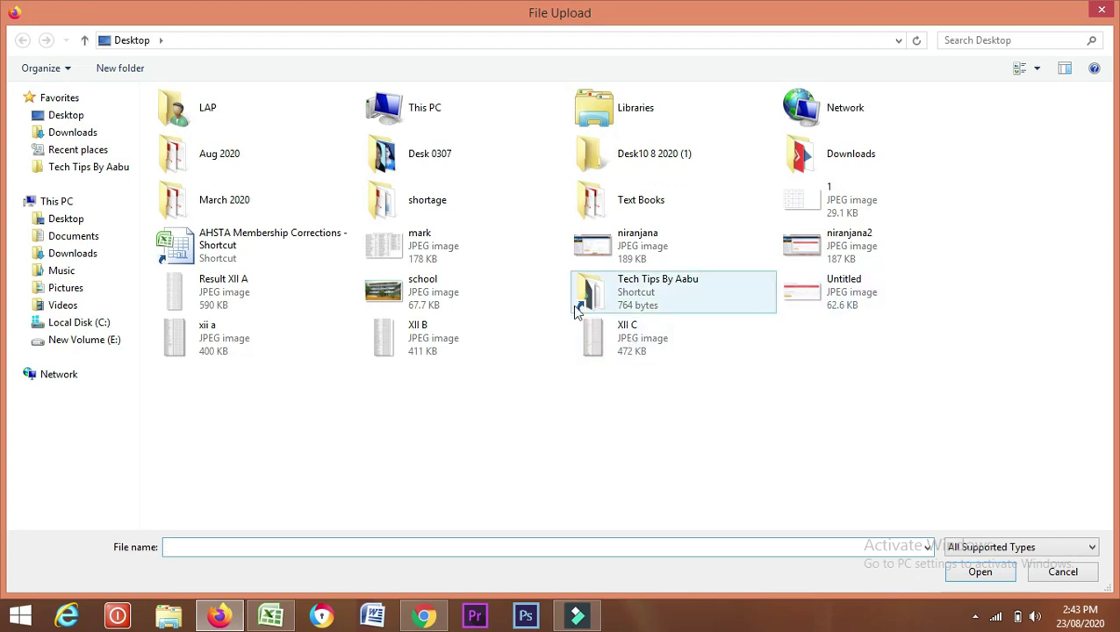
pyautogui.doubleClick(411, 292)
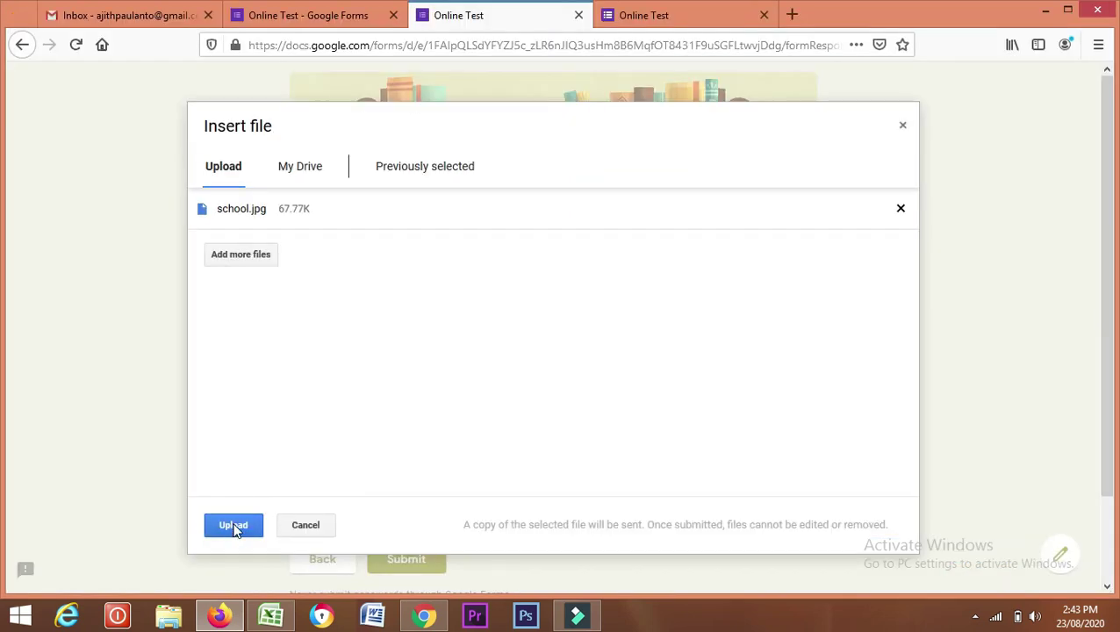
pyautogui.click(233, 525)
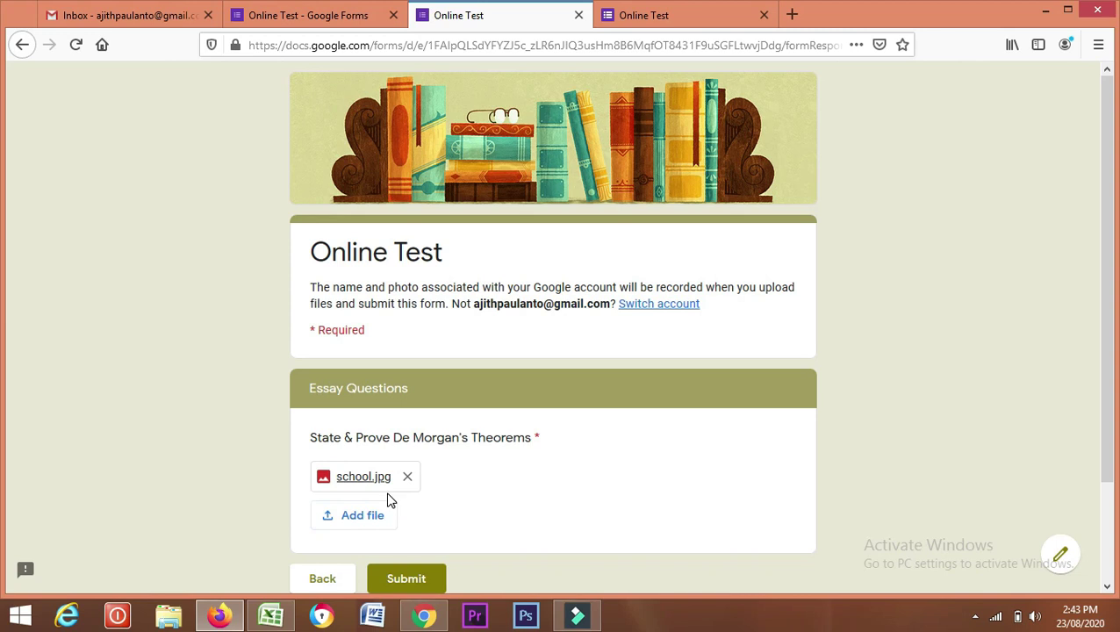
pyautogui.click(405, 579)
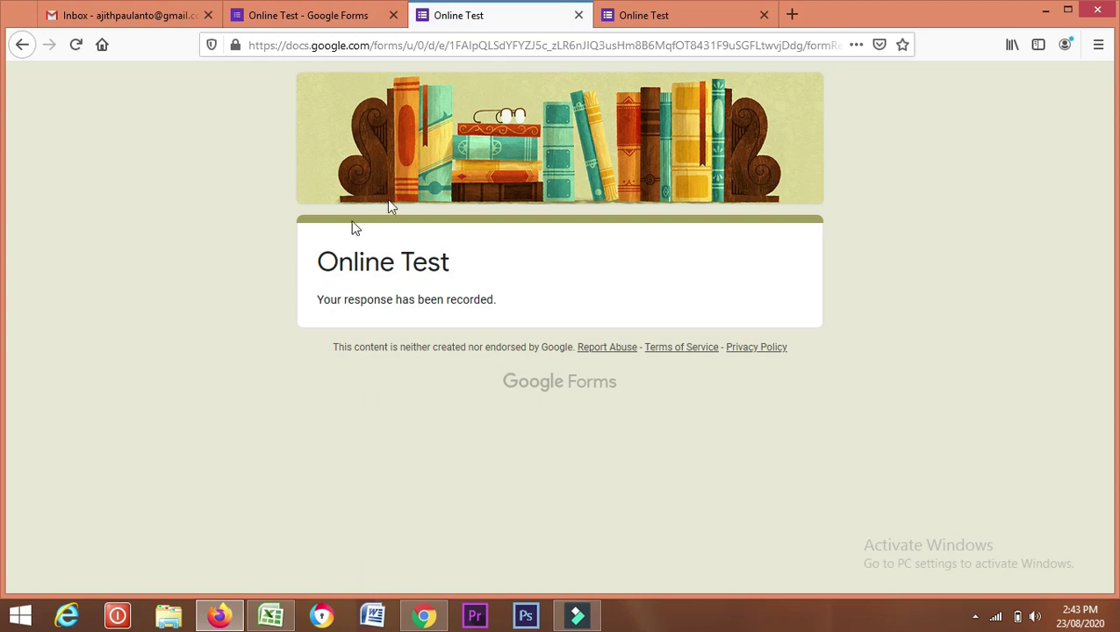
# Return to the Online Test form editor and open the individual view of its responses.
pyautogui.click(316, 16)
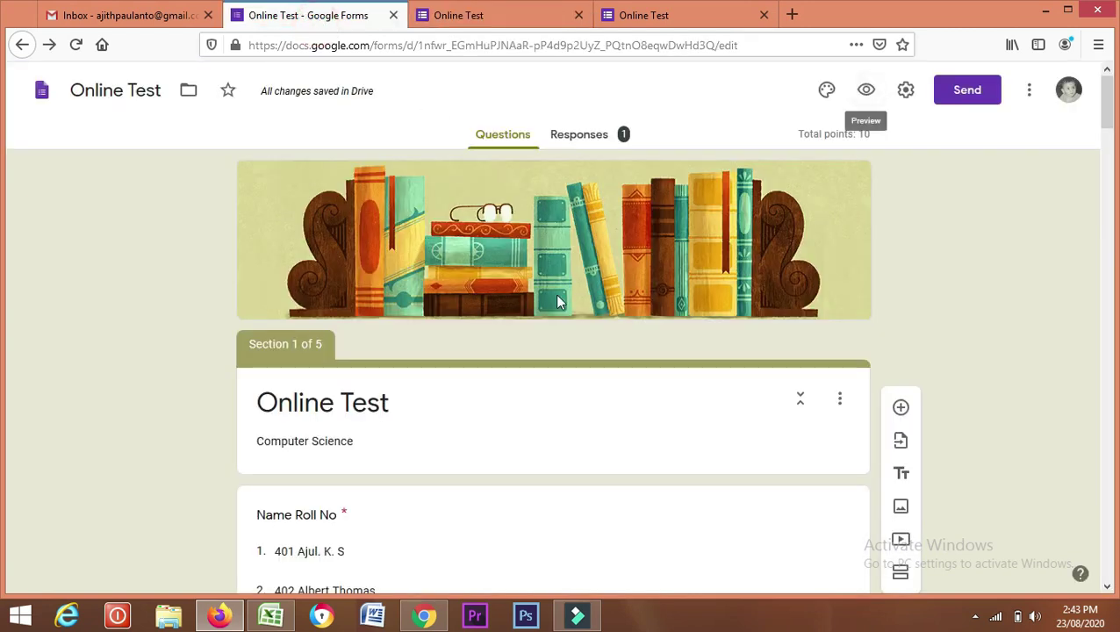
pyautogui.click(590, 139)
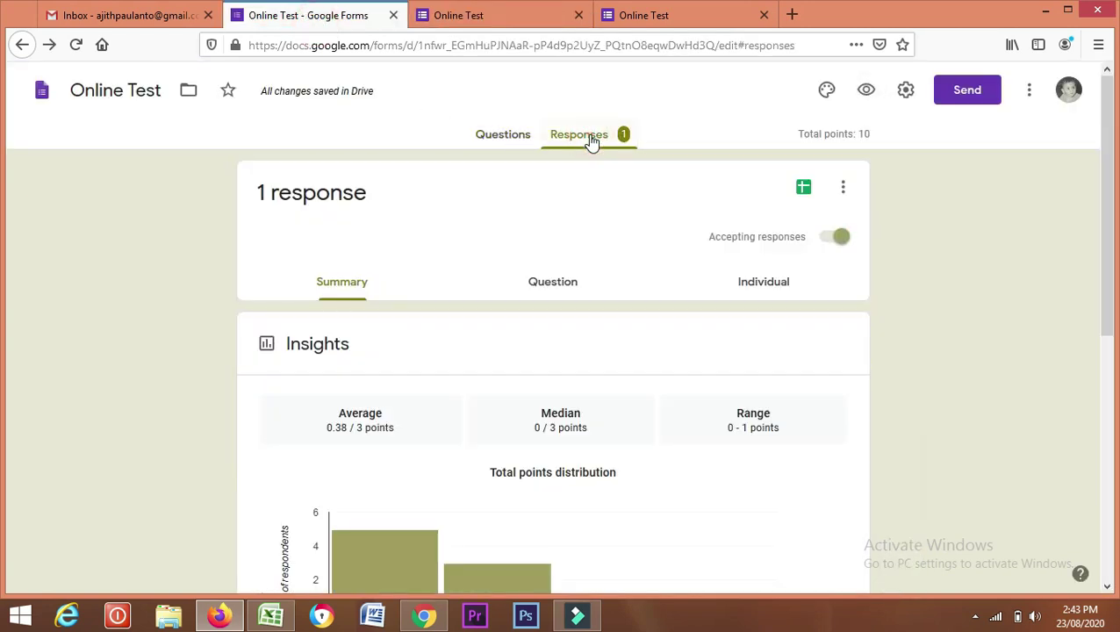
pyautogui.click(768, 288)
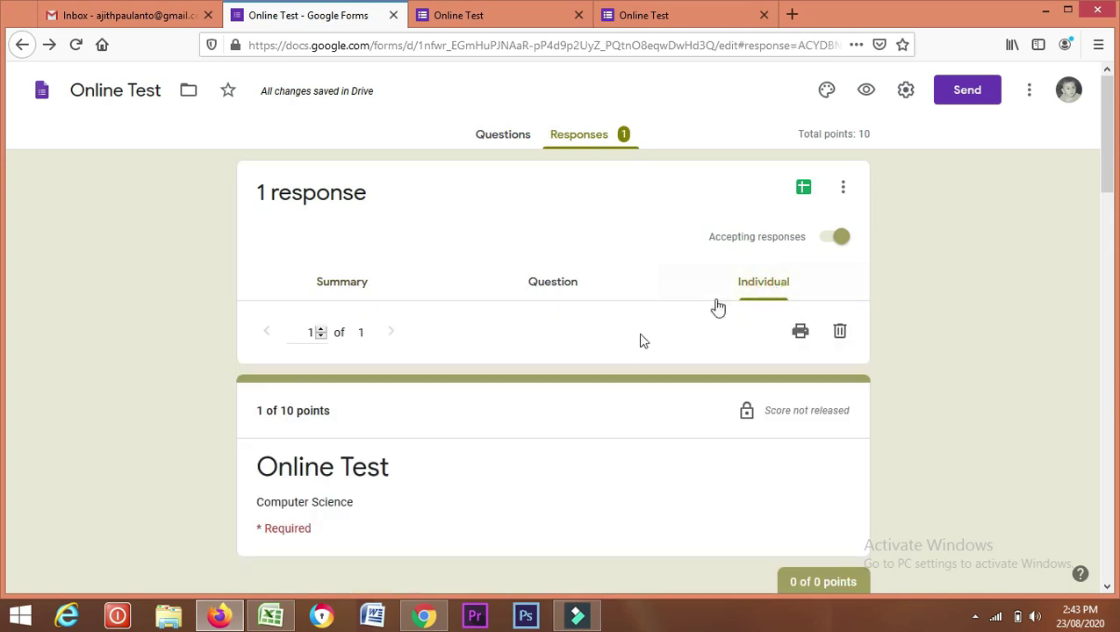
# Examine how each answer of the submitted response is marked, from Name Roll No down to the Essay Questions.
pyautogui.scroll(-3, 473, 369)
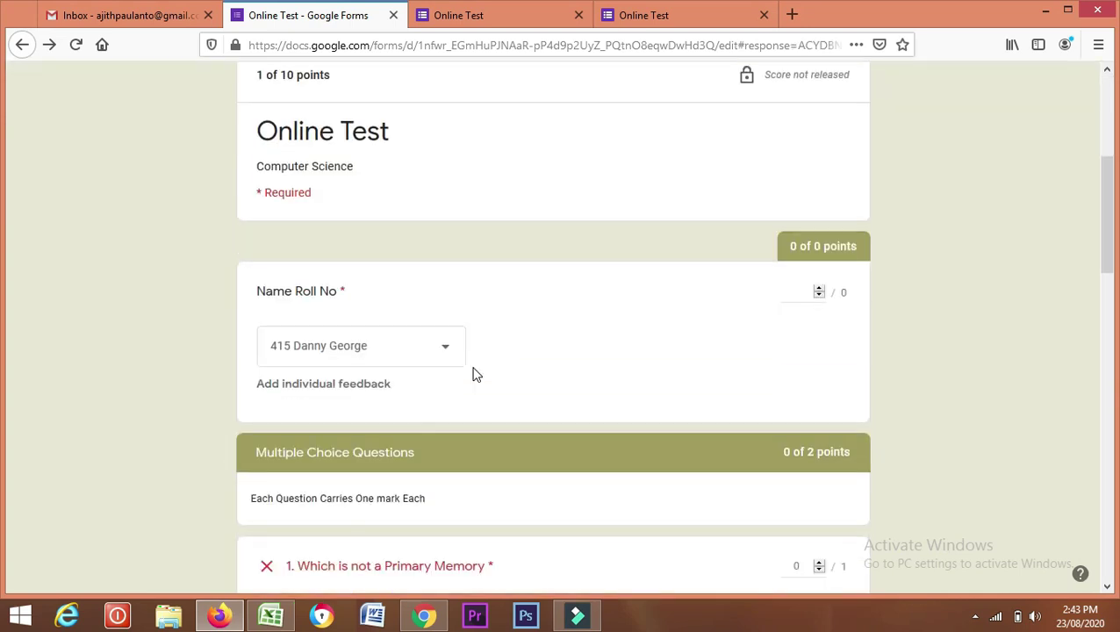
pyautogui.scroll(2, 474, 375)
pyautogui.scroll(-1, 474, 375)
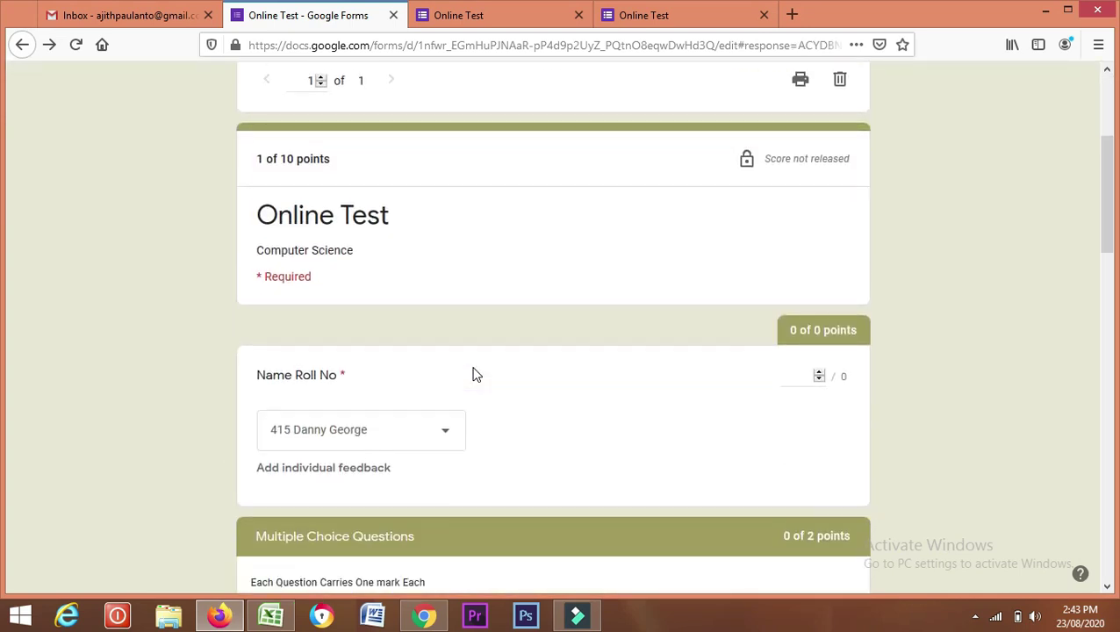
pyautogui.scroll(-2, 474, 375)
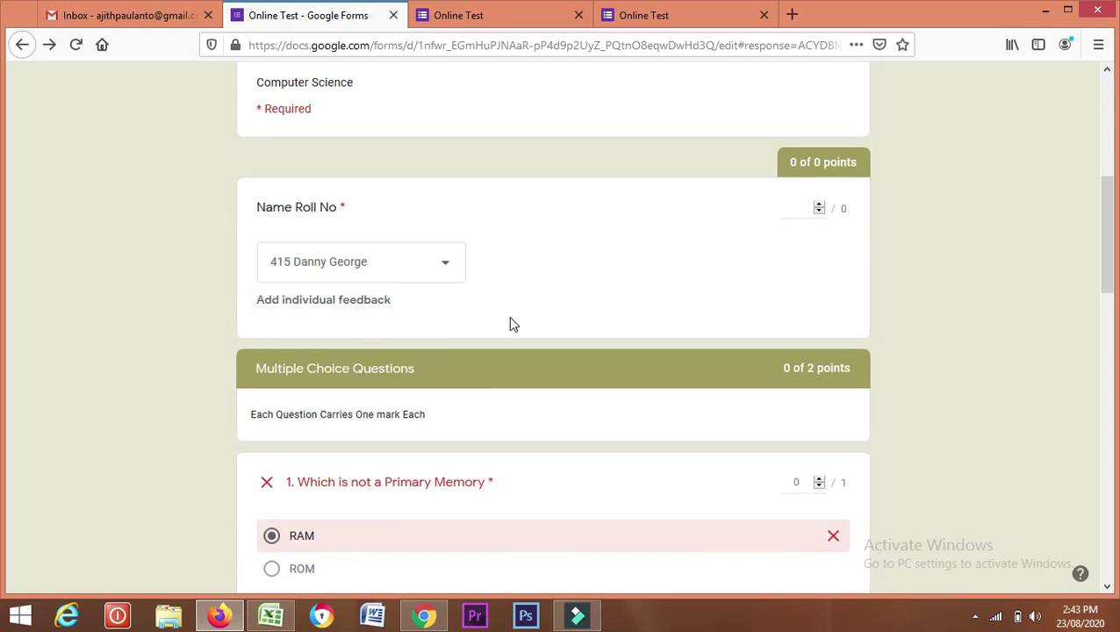
pyautogui.scroll(-2, 510, 319)
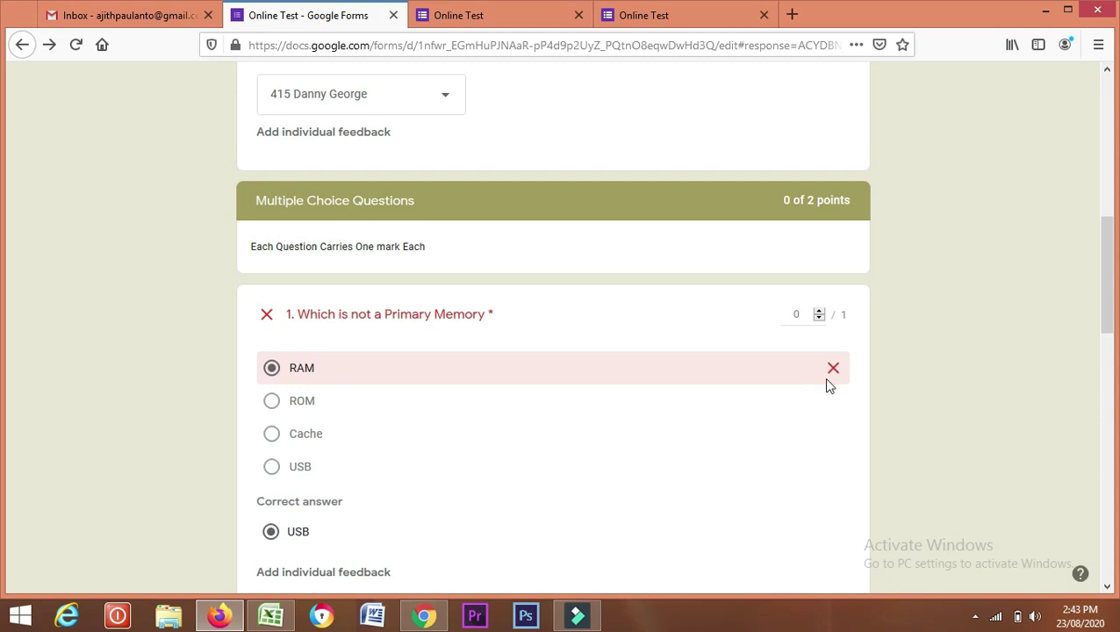
pyautogui.scroll(-2, 845, 397)
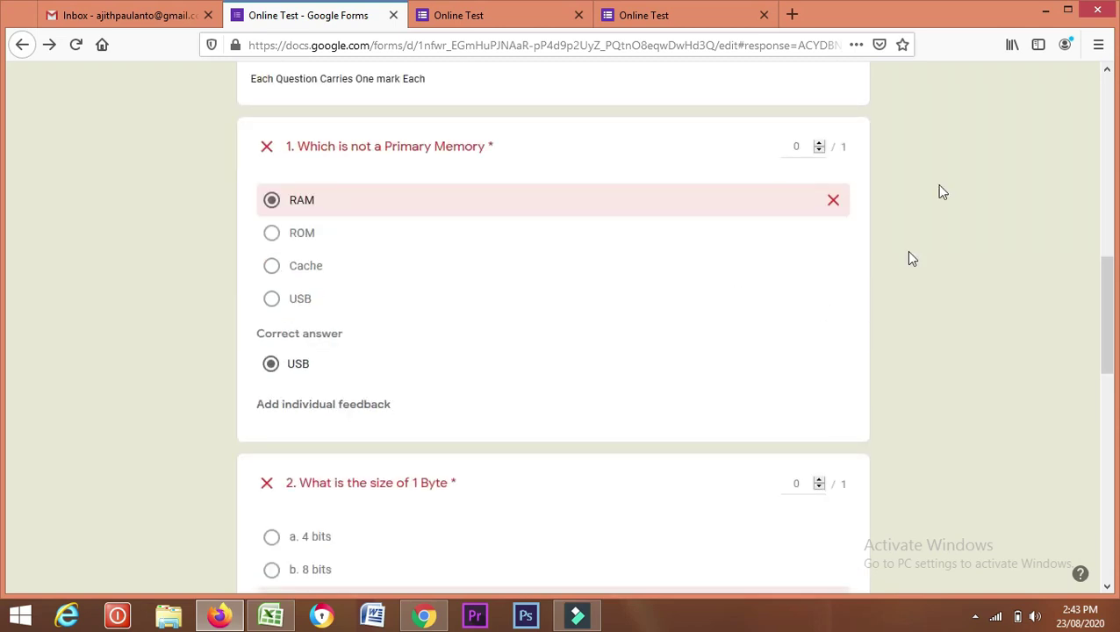
pyautogui.scroll(-2, 663, 456)
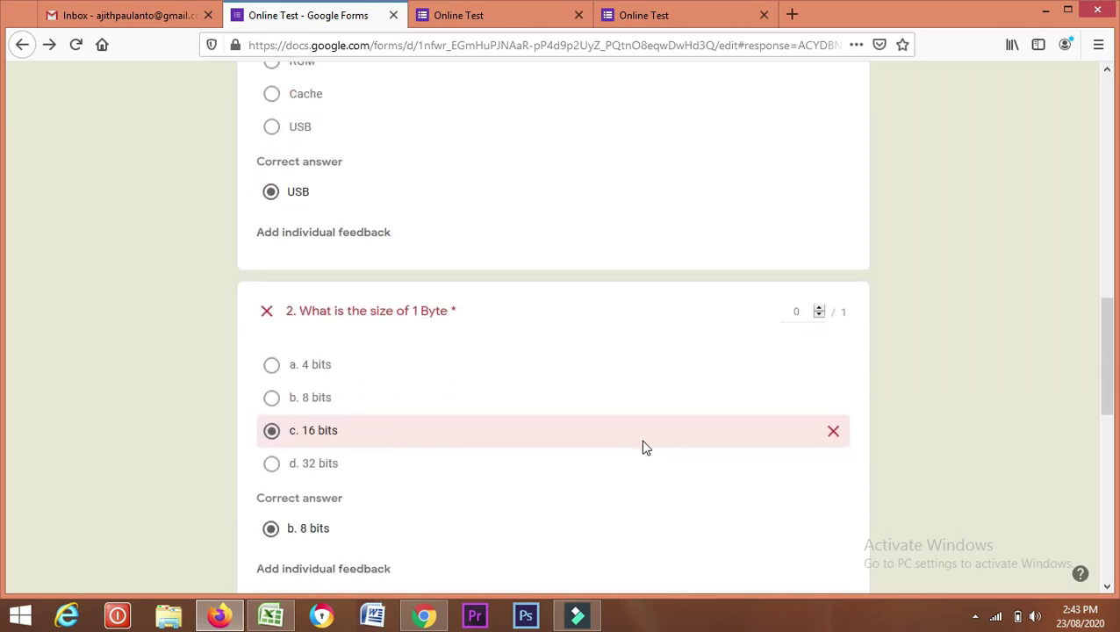
pyautogui.scroll(-2, 642, 448)
pyautogui.scroll(-1, 639, 446)
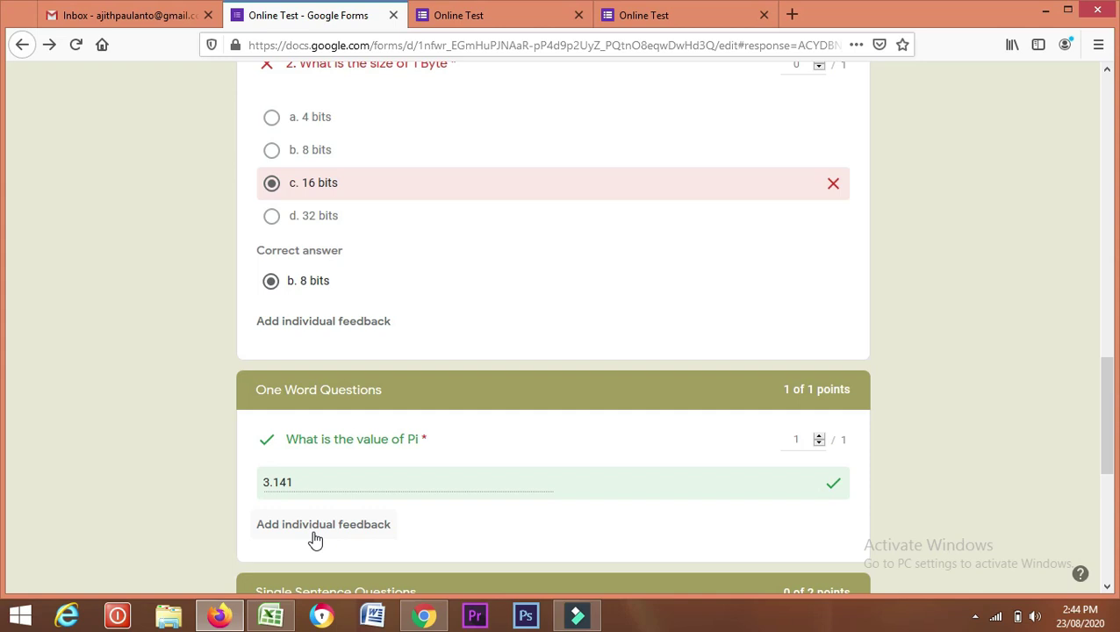
pyautogui.scroll(-3, 761, 468)
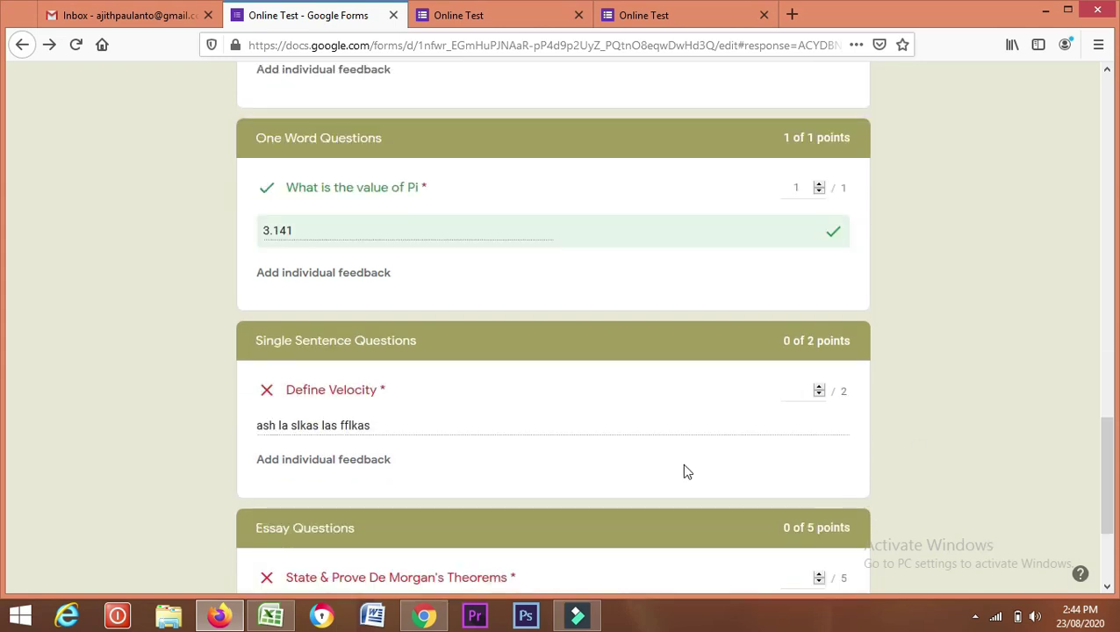
pyautogui.scroll(-2, 774, 427)
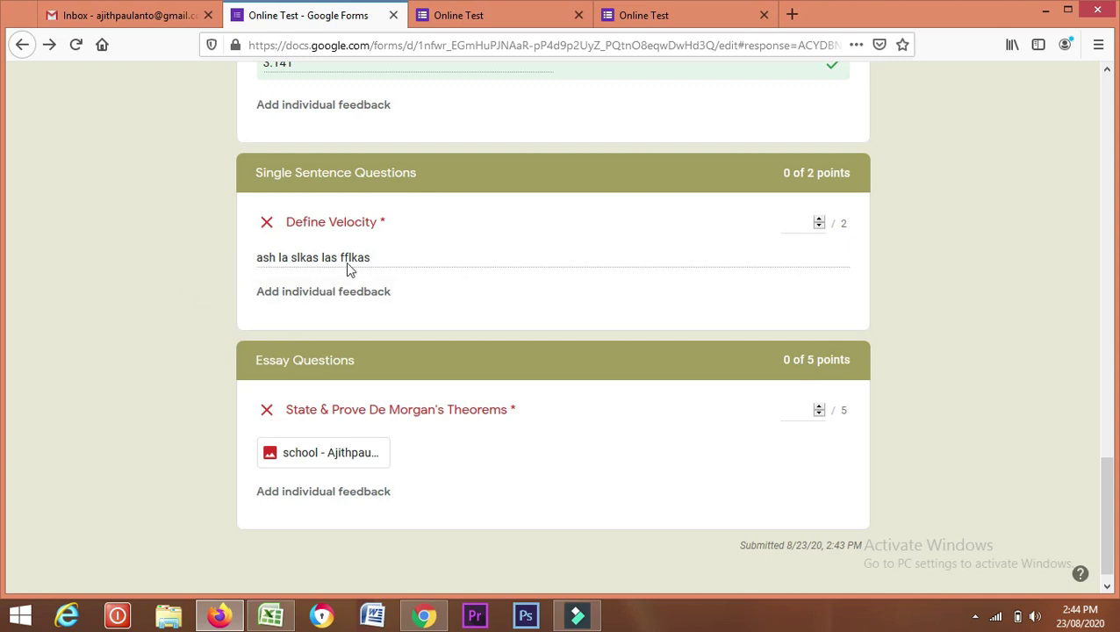
# Award 1 point for Define Velocity, score the De Morgan's Theorems answer after viewing its uploaded image, and save the grades.
pyautogui.click(819, 221)
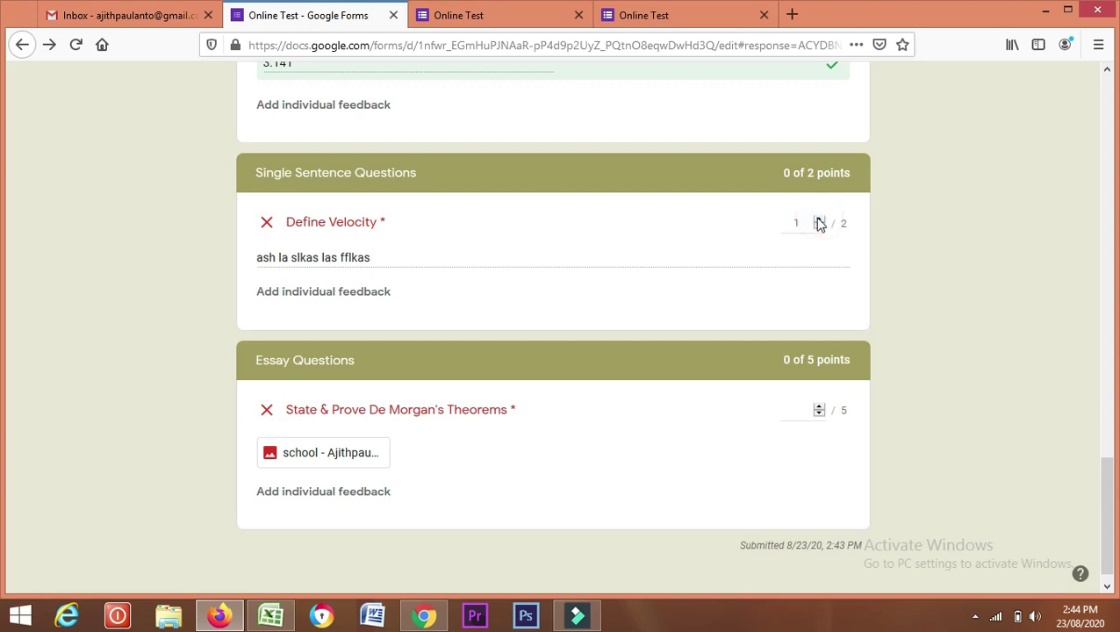
pyautogui.click(312, 452)
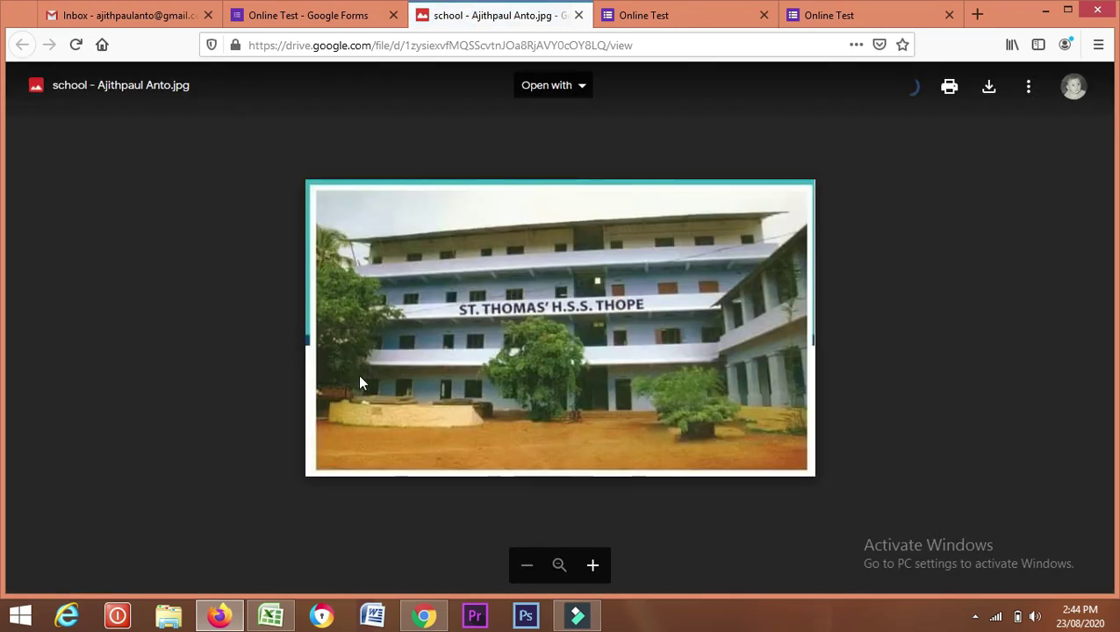
pyautogui.click(579, 15)
pyautogui.doubleClick(818, 407)
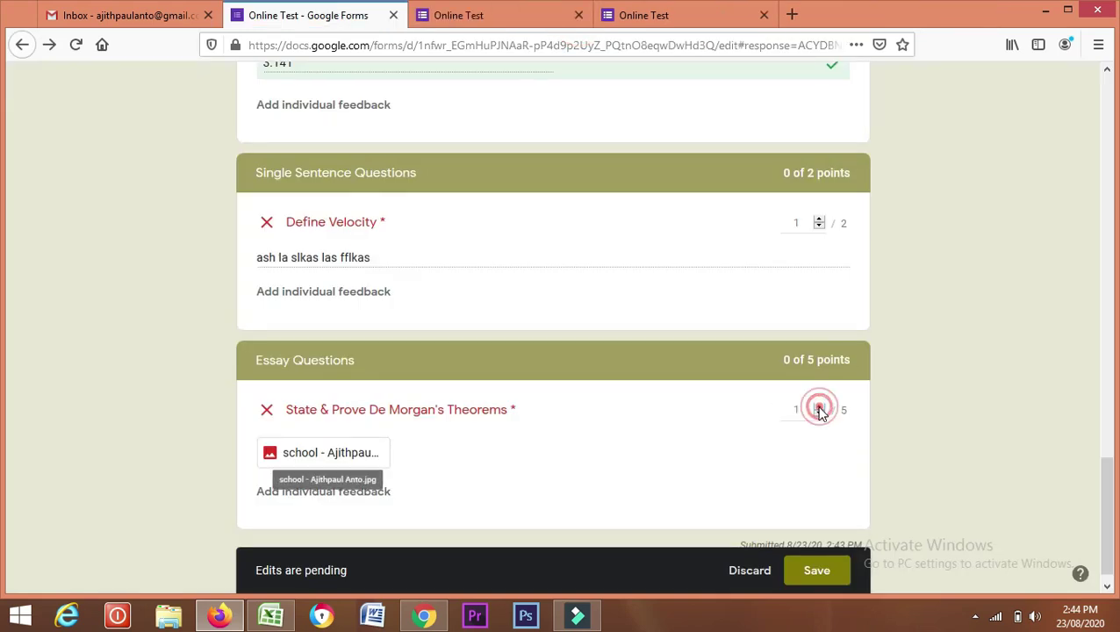
pyautogui.click(819, 407)
pyautogui.click(814, 572)
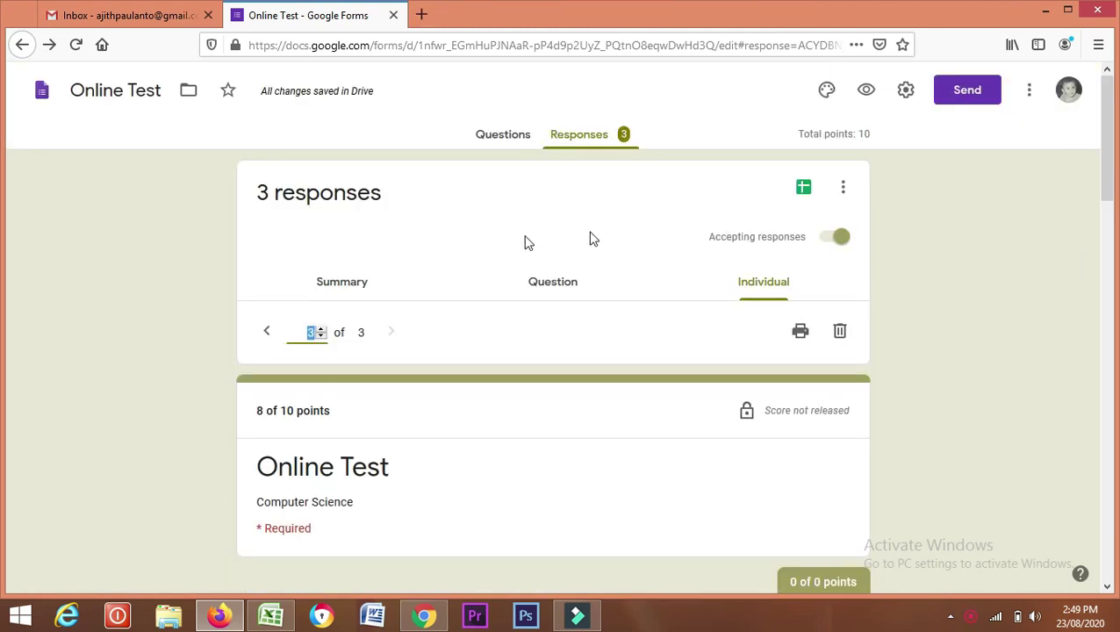
# Open the form's responses spreadsheet and insert a blank column between Score and Name Roll No.
pyautogui.click(804, 197)
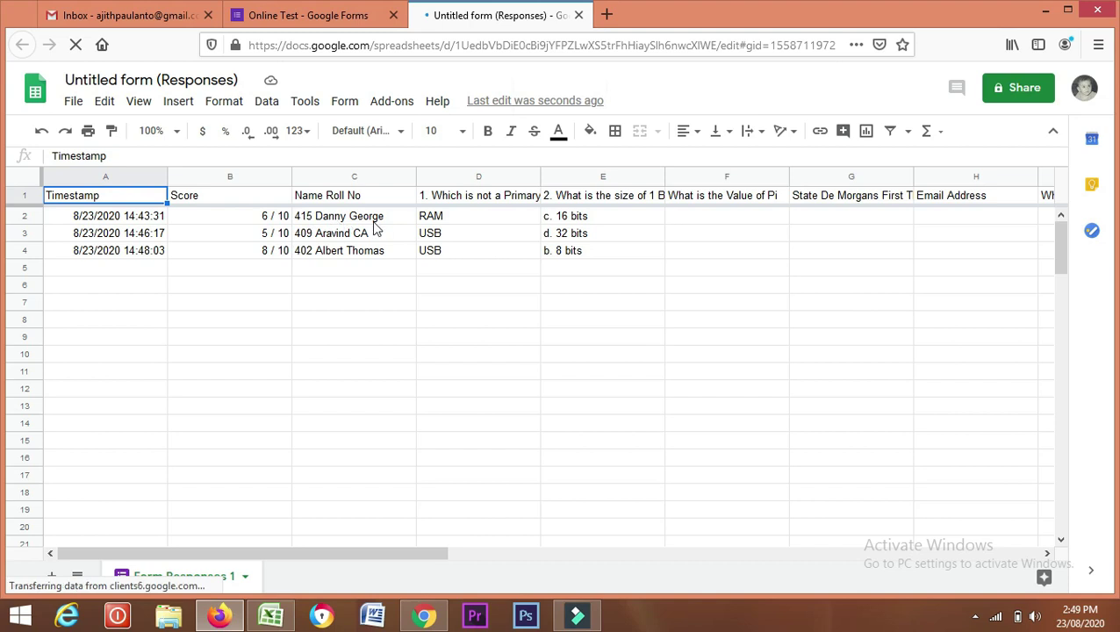
pyautogui.moveTo(288, 552); pyautogui.dragTo(215, 551)
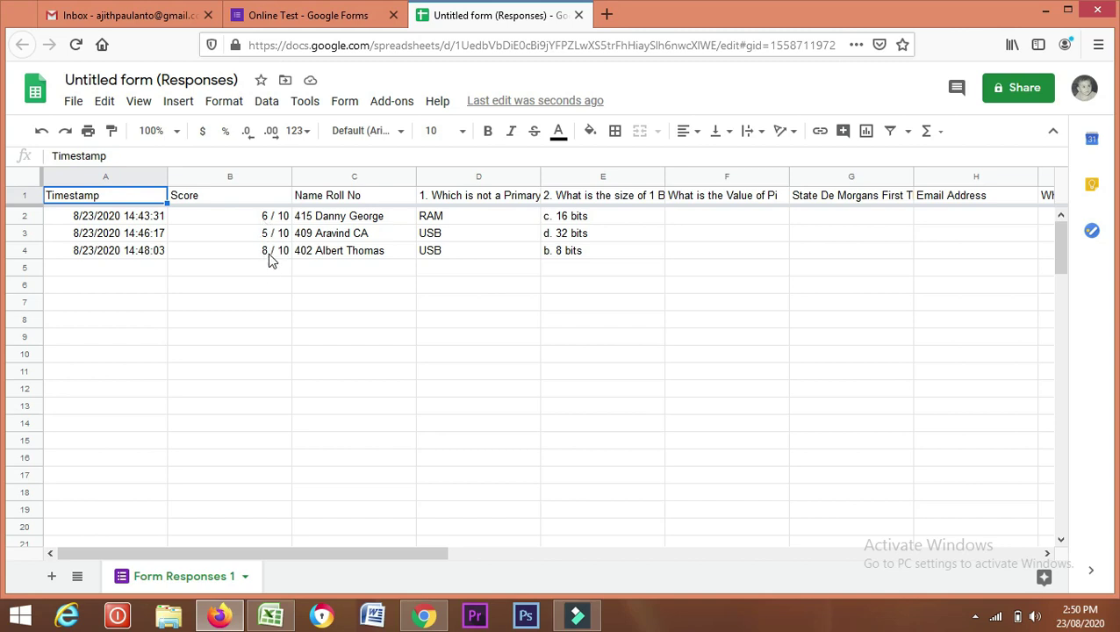
pyautogui.click(320, 178)
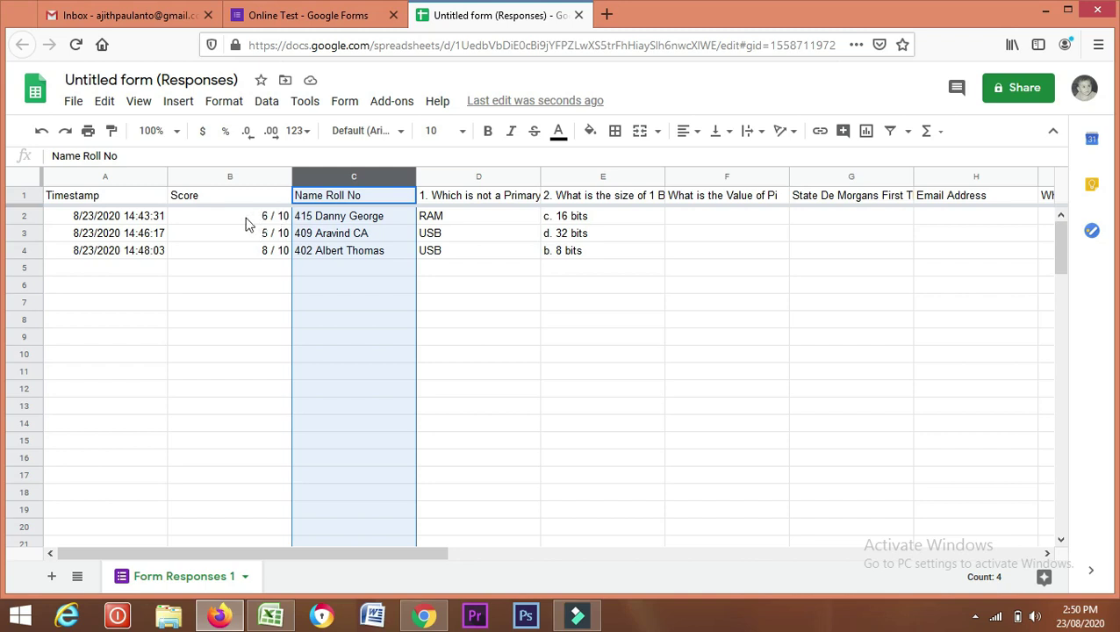
pyautogui.rightClick(355, 182)
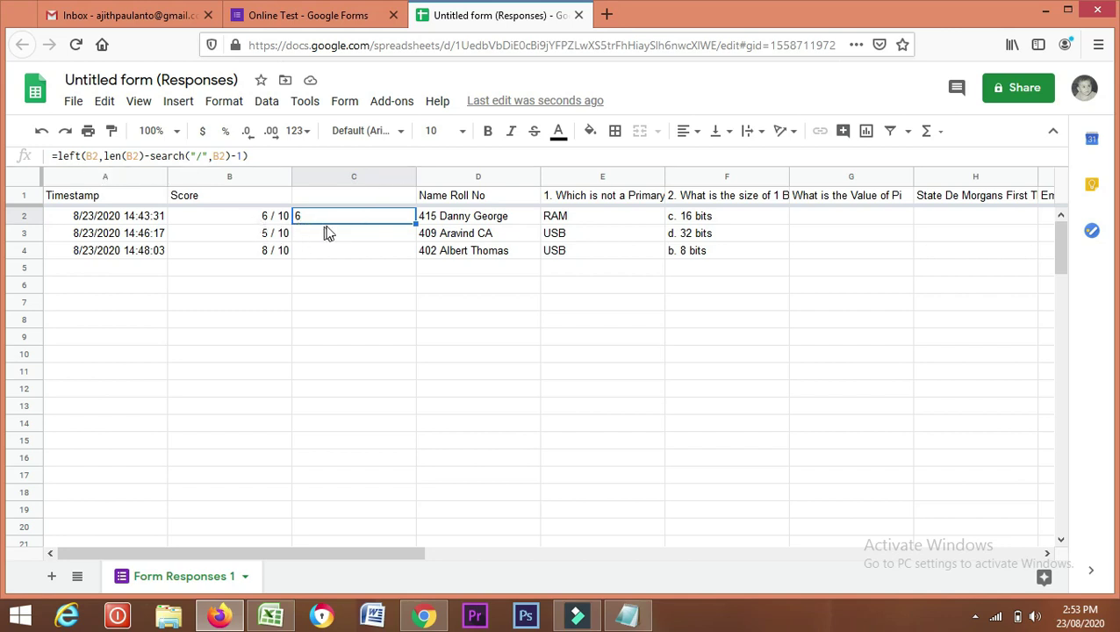
# Fill the score formula =left(B2,len(B2)-search("/",B2)-1) from C2 down to C4.
pyautogui.moveTo(416, 225); pyautogui.dragTo(404, 256)
pyautogui.click(364, 358)
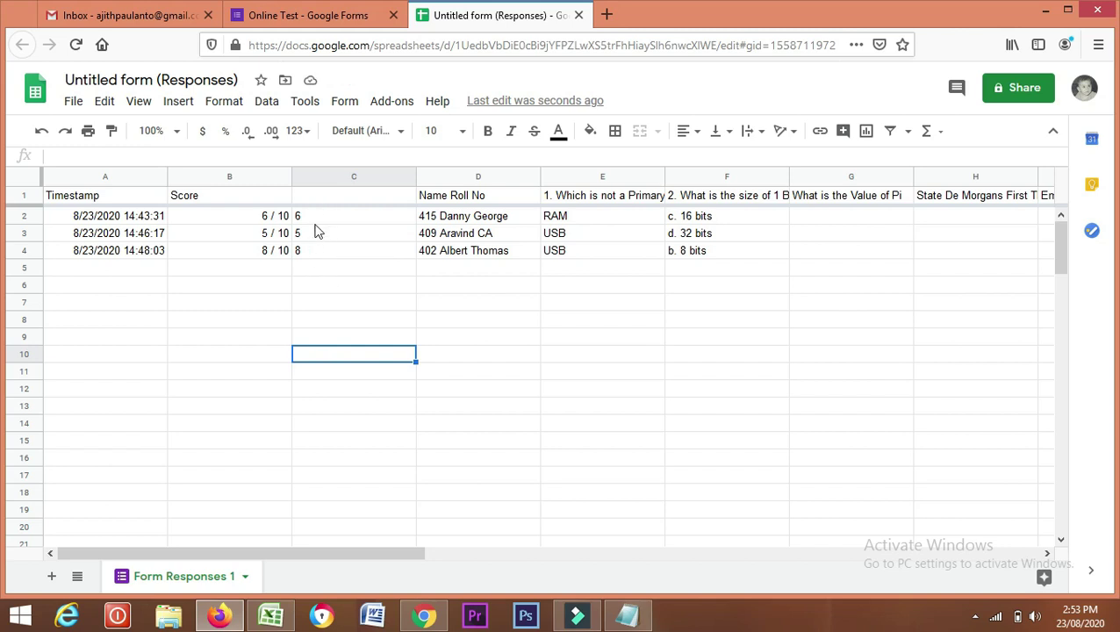
# Close the responses spreadsheet, reopen it from the form to check the extracted scores, and return to the form.
pyautogui.click(580, 15)
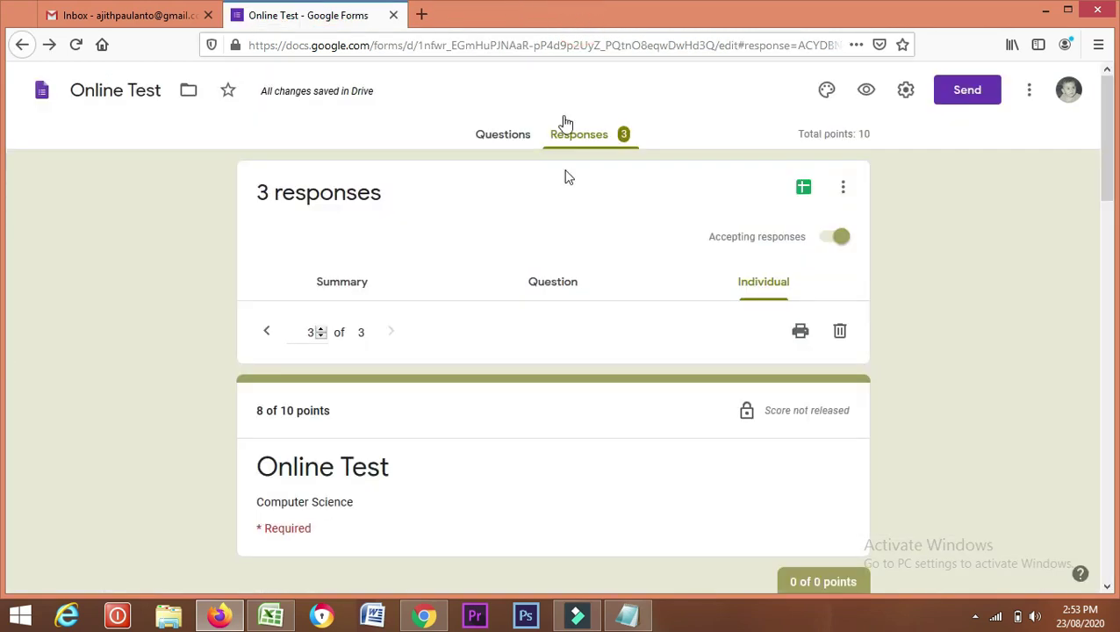
pyautogui.click(801, 189)
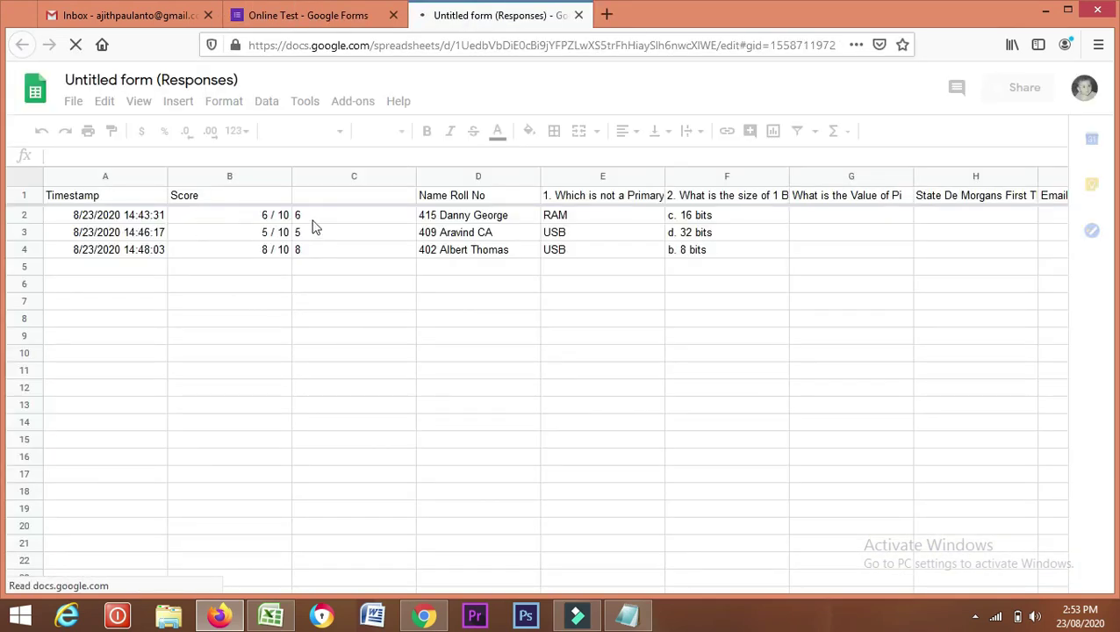
pyautogui.click(579, 16)
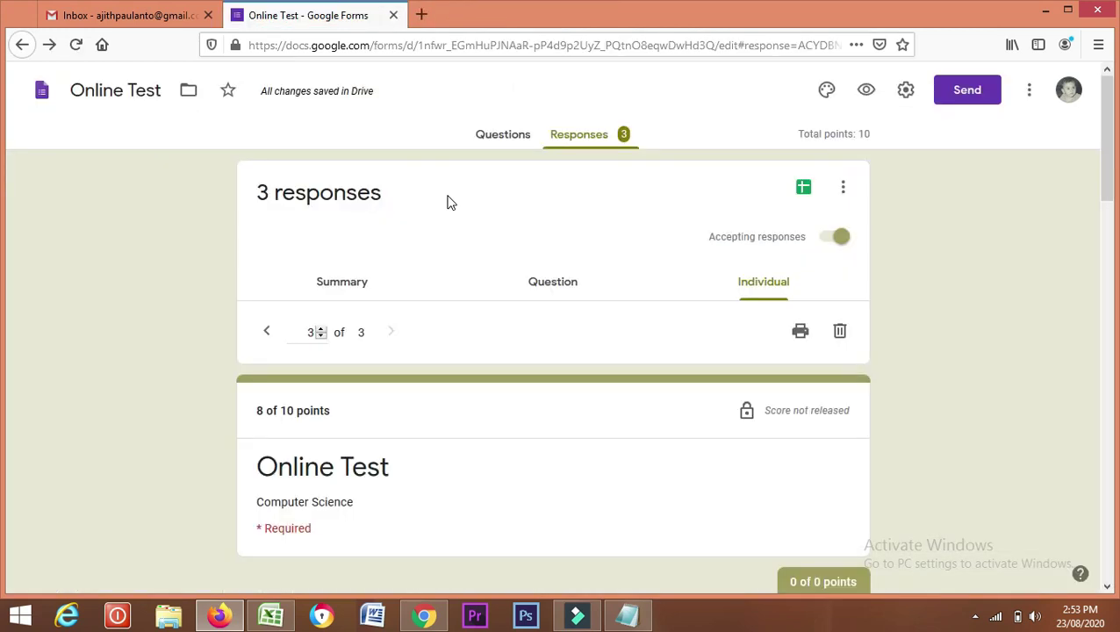
# Switch the responses to the per-question view and review the student entries for Name Roll No.
pyautogui.click(547, 286)
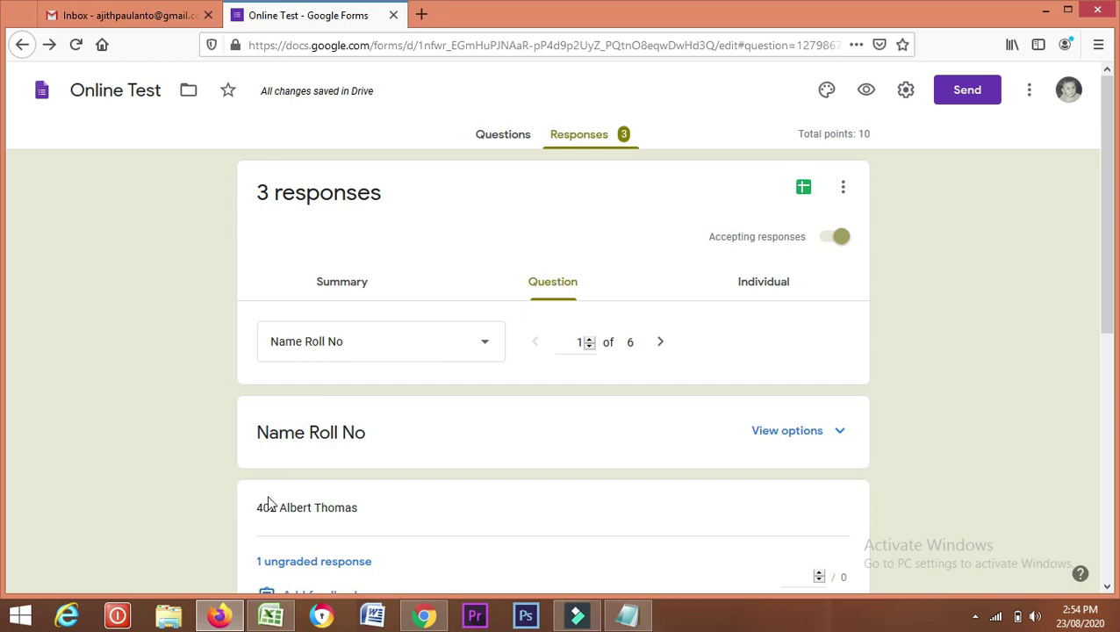
pyautogui.scroll(-2, 474, 441)
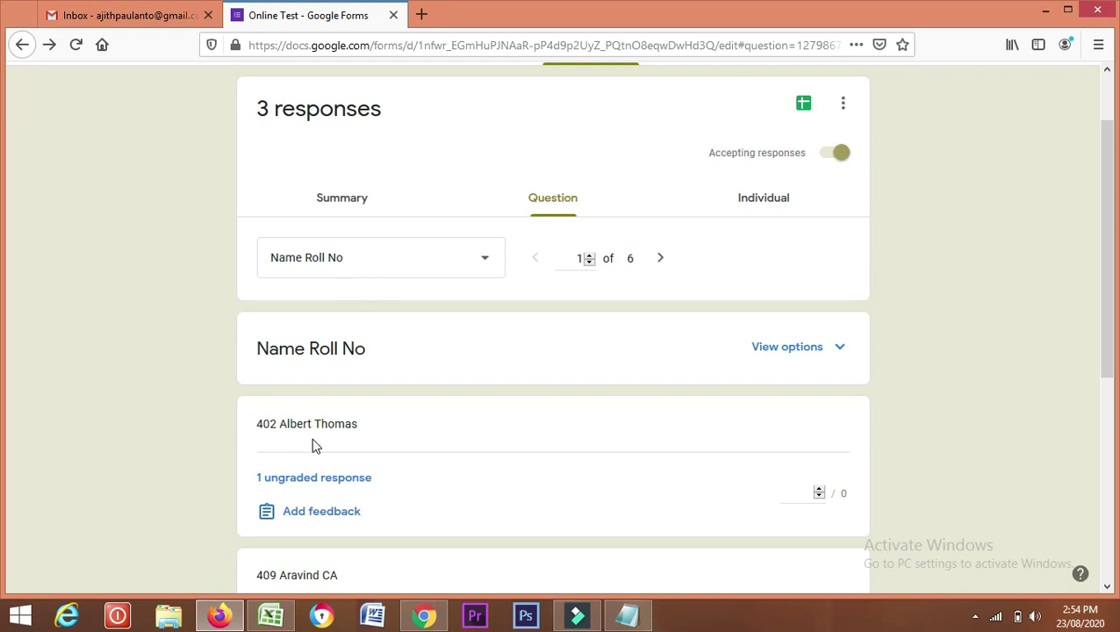
pyautogui.scroll(-2, 314, 445)
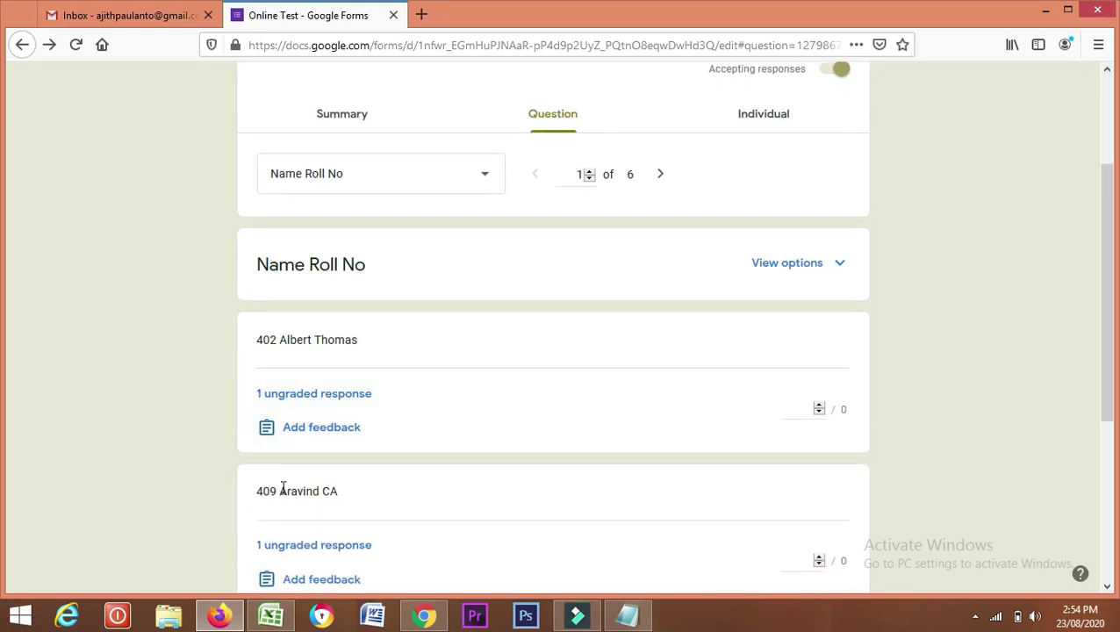
pyautogui.scroll(-2, 394, 494)
pyautogui.scroll(-4, 393, 493)
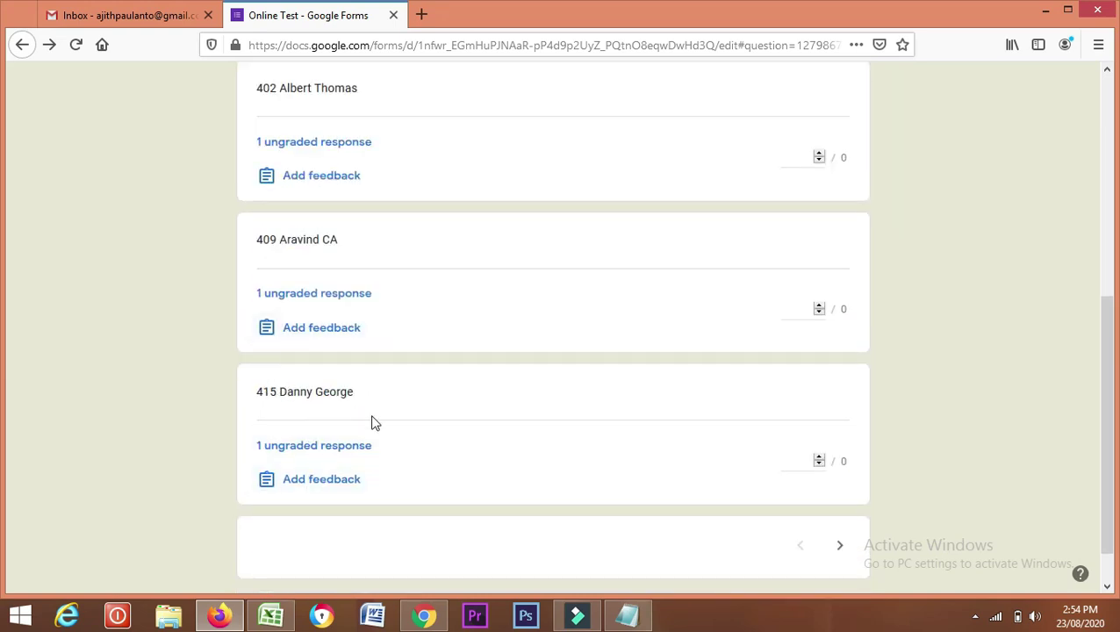
pyautogui.scroll(2, 373, 426)
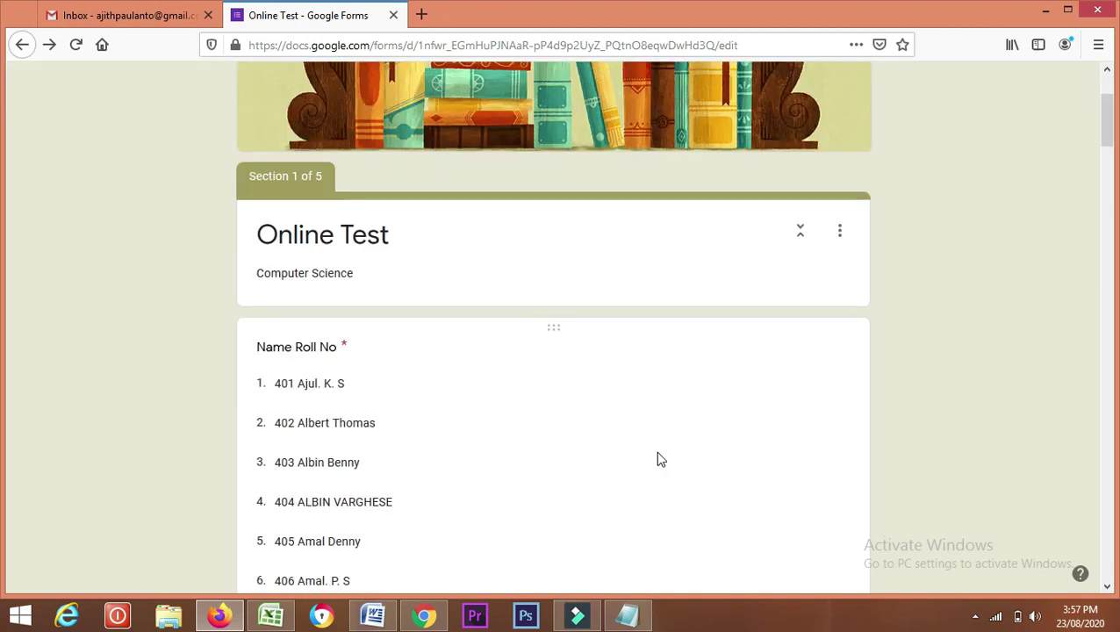
pyautogui.scroll(3, 658, 457)
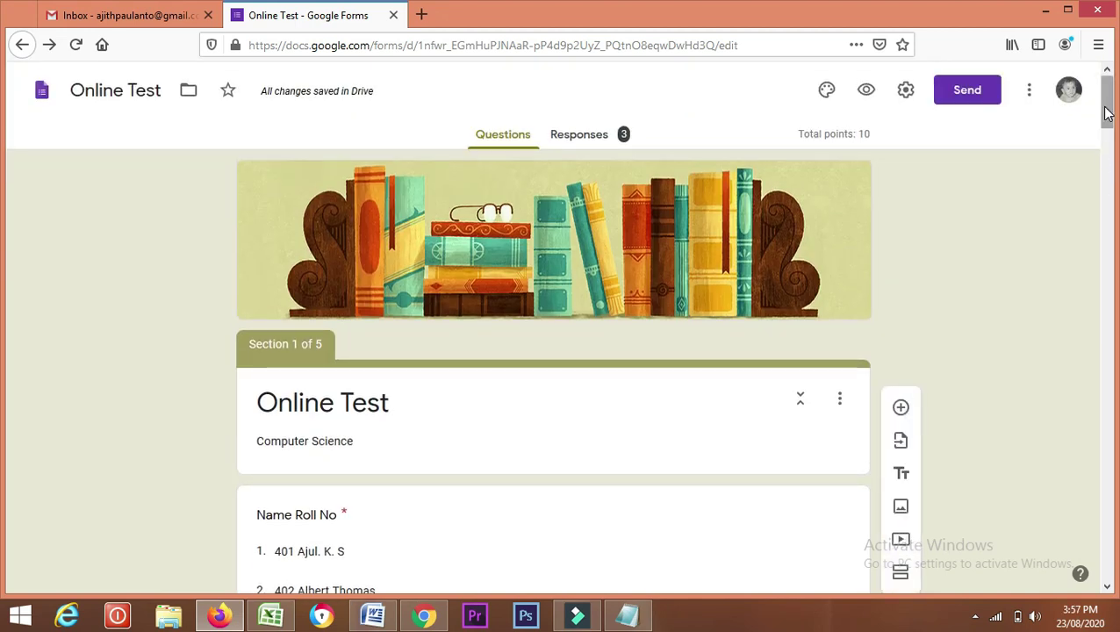
pyautogui.click(1067, 249)
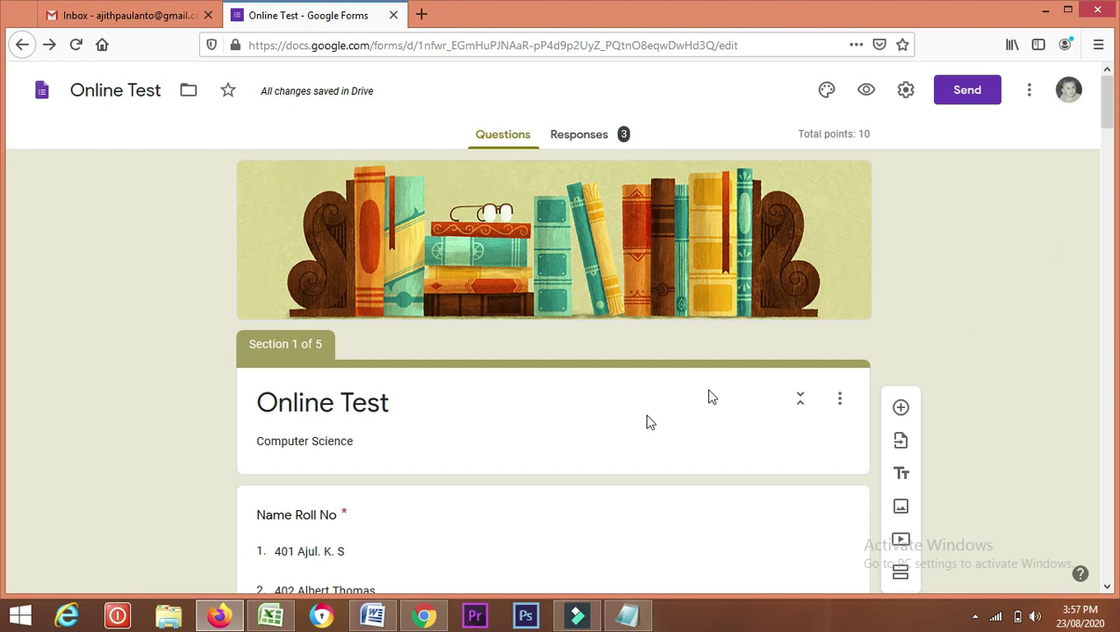
pyautogui.scroll(-3, 314, 518)
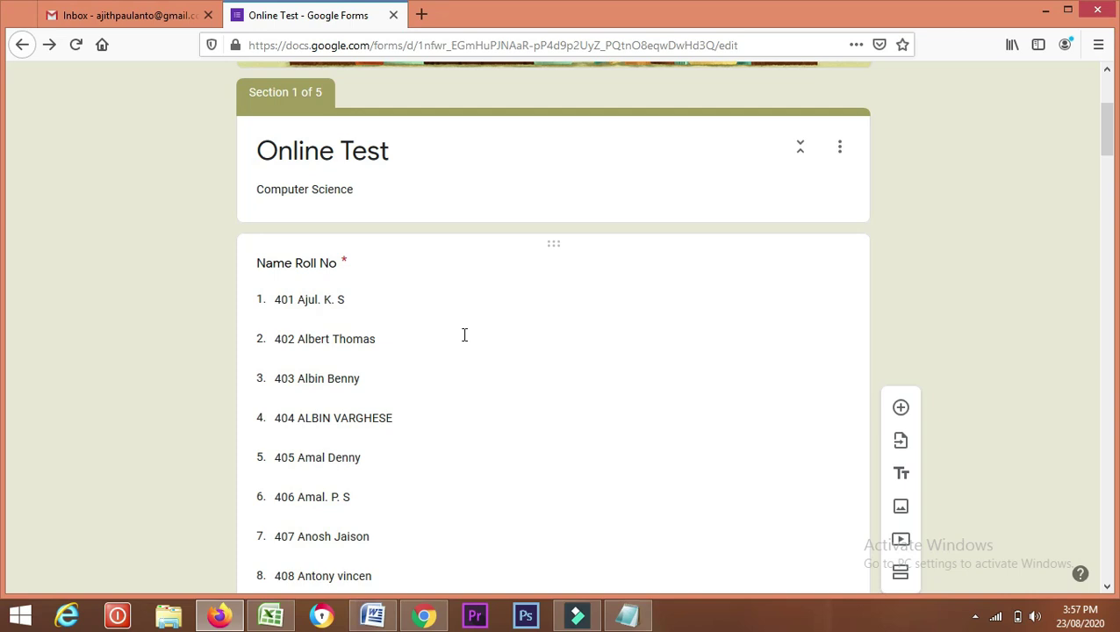
pyautogui.scroll(3, 1004, 256)
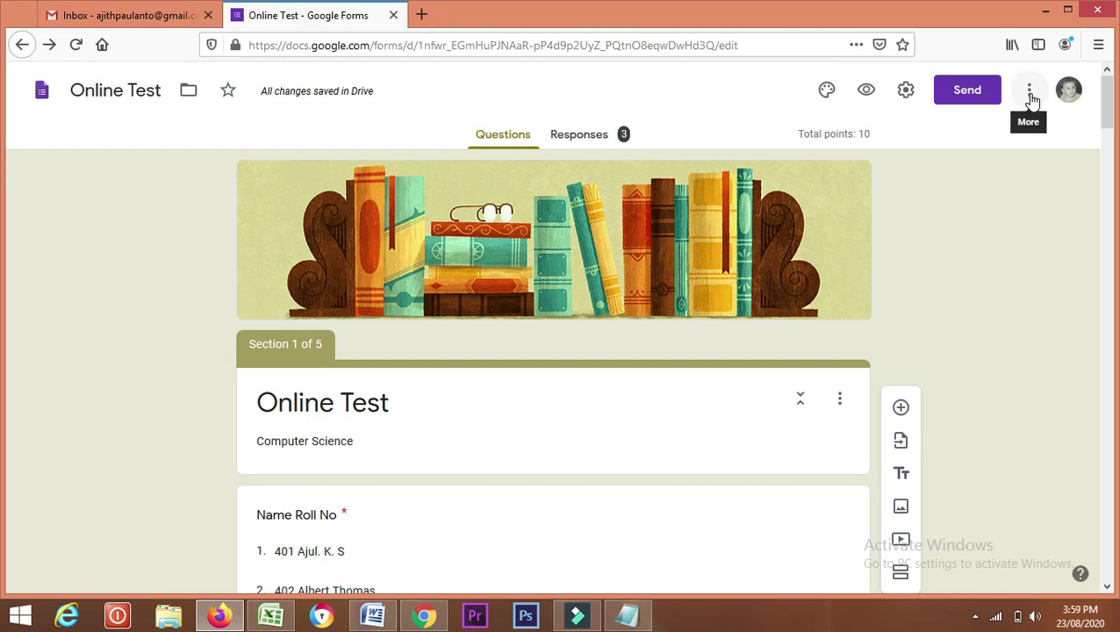
# Make a copy of the Online Test form in My Drive with the name XII C.
pyautogui.click(1031, 97)
pyautogui.click(1009, 191)
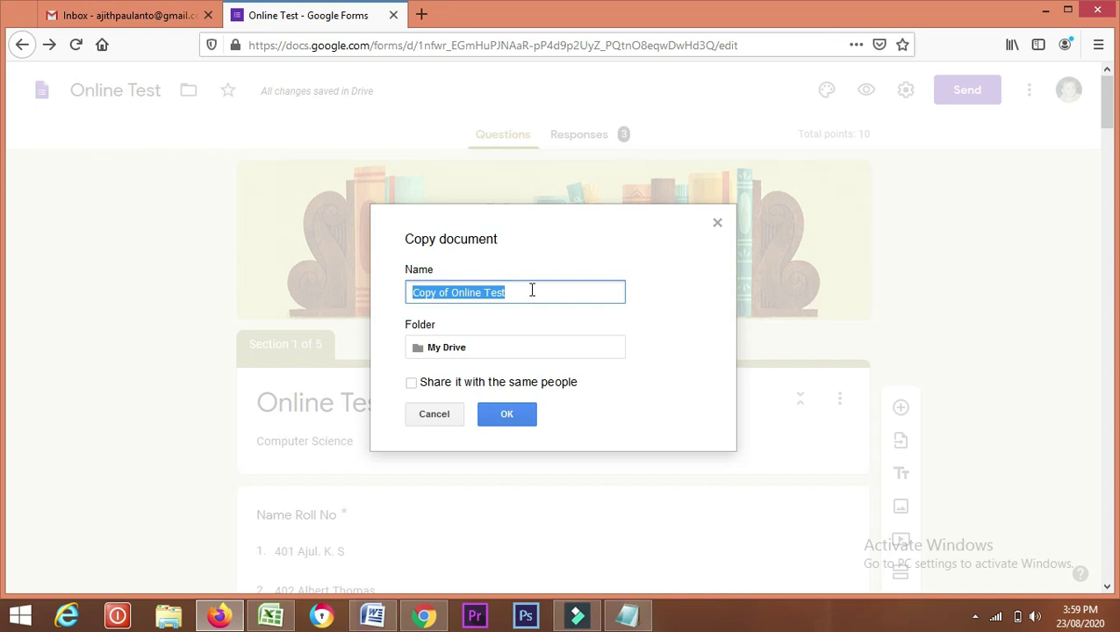
pyautogui.write('XII C')
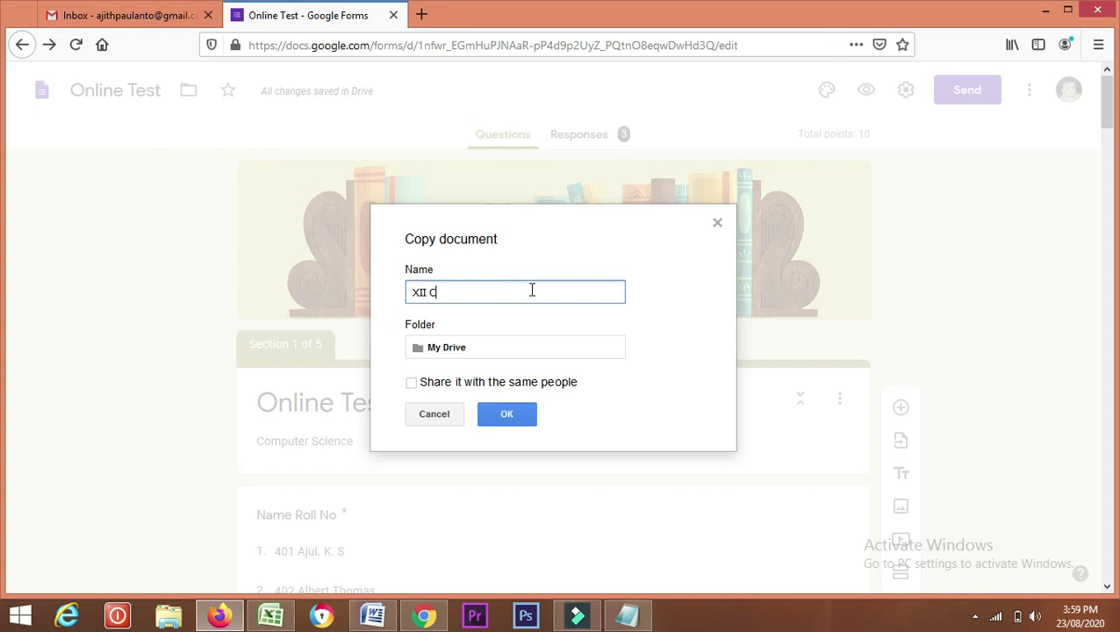
pyautogui.press('Return')
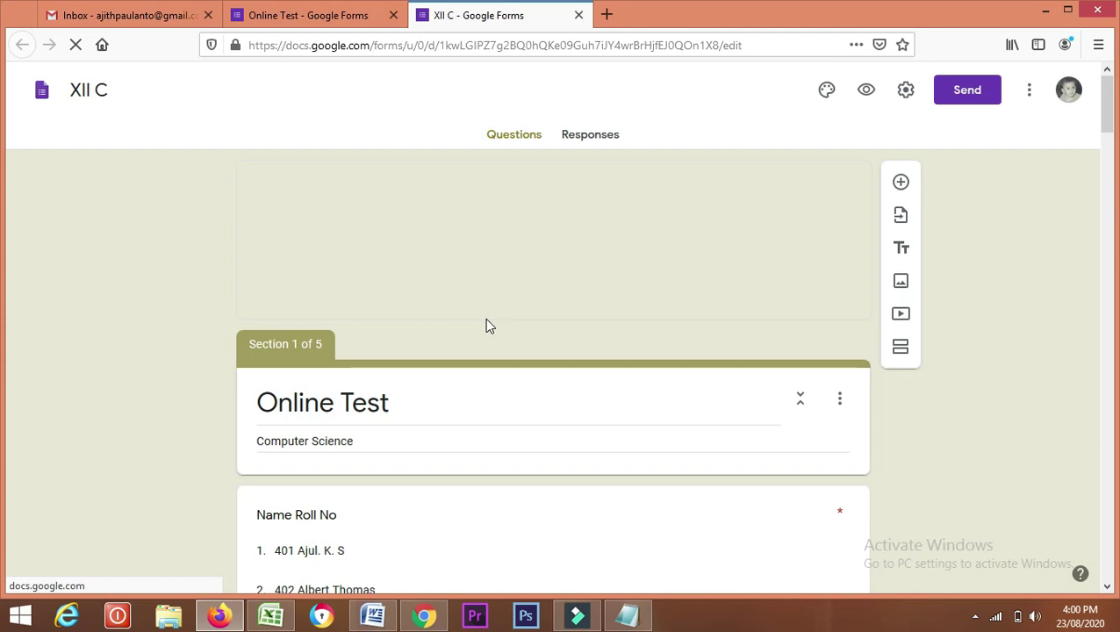
# Restore the copied form's missing file upload folder and extend its title to Online Test XII C.
pyautogui.scroll(-2, 465, 369)
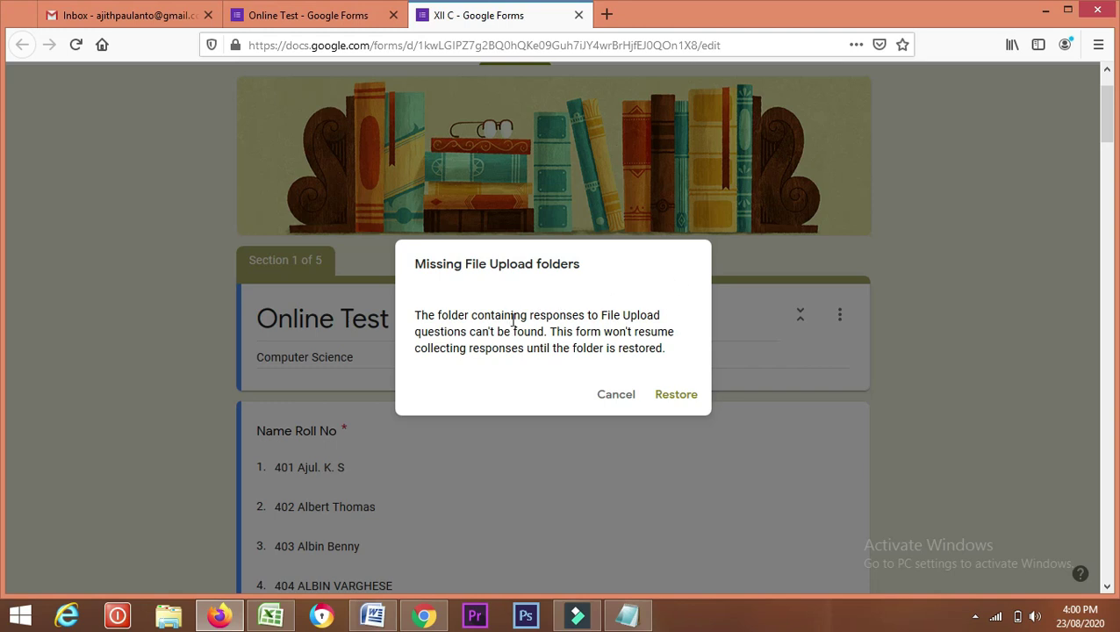
pyautogui.click(681, 397)
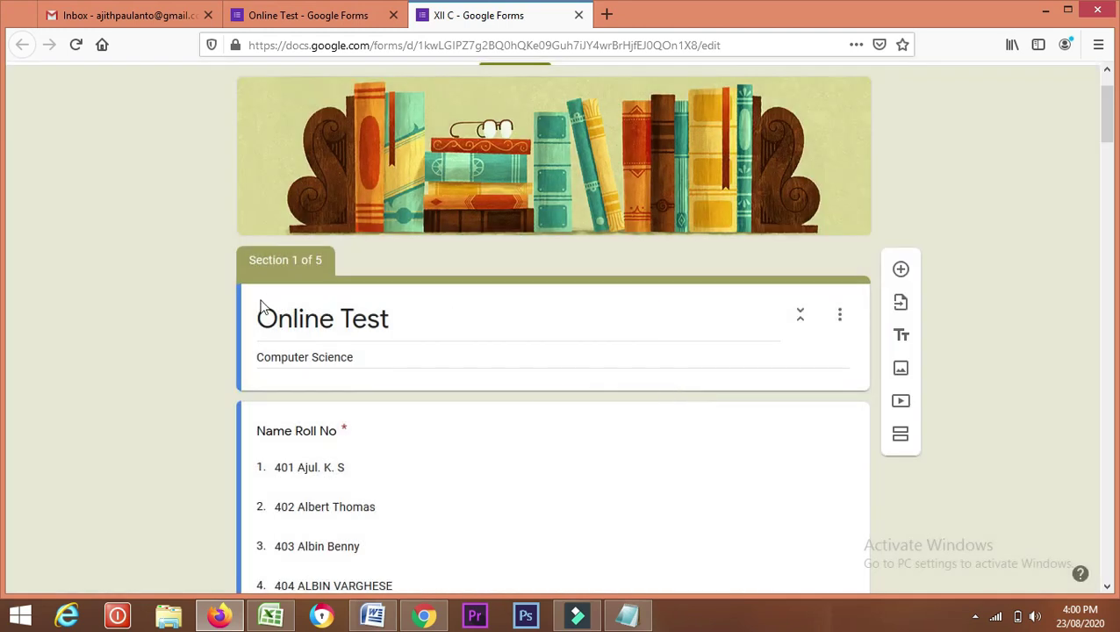
pyautogui.click(413, 317)
pyautogui.click(416, 319)
pyautogui.write('XII C')
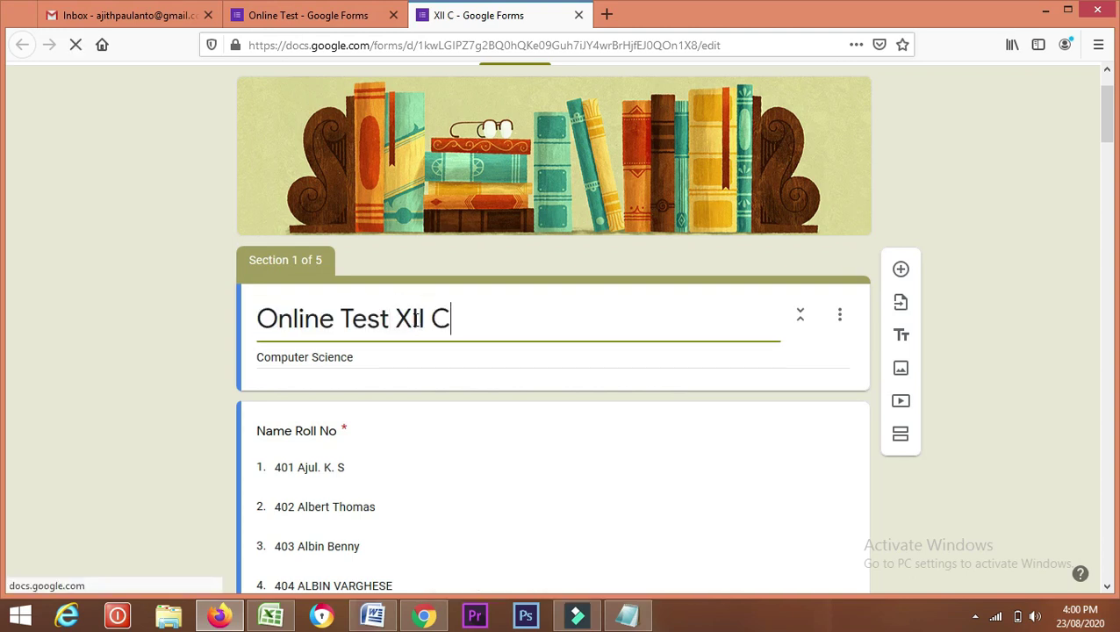
# Return to the original Online Test form and append XII A to its title.
pyautogui.click(331, 9)
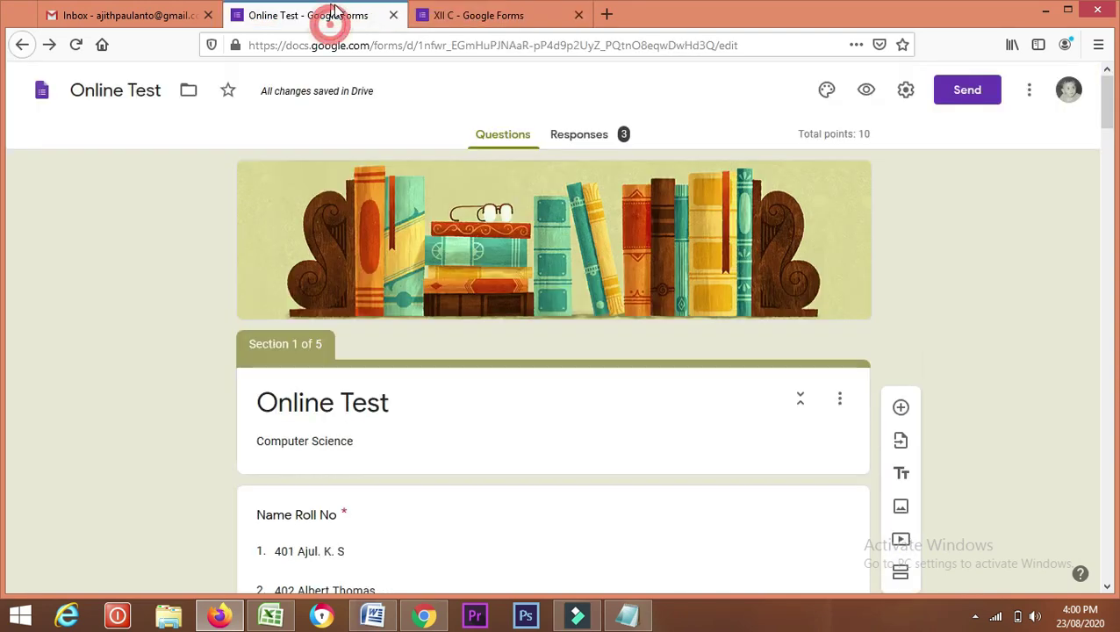
pyautogui.click(390, 405)
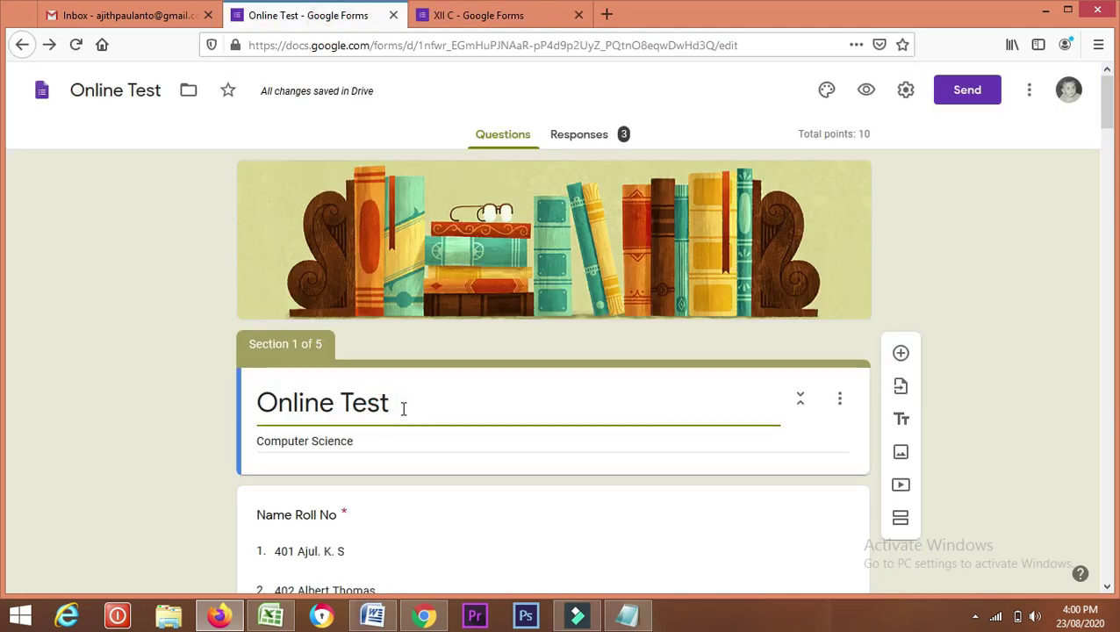
pyautogui.write('XII A')
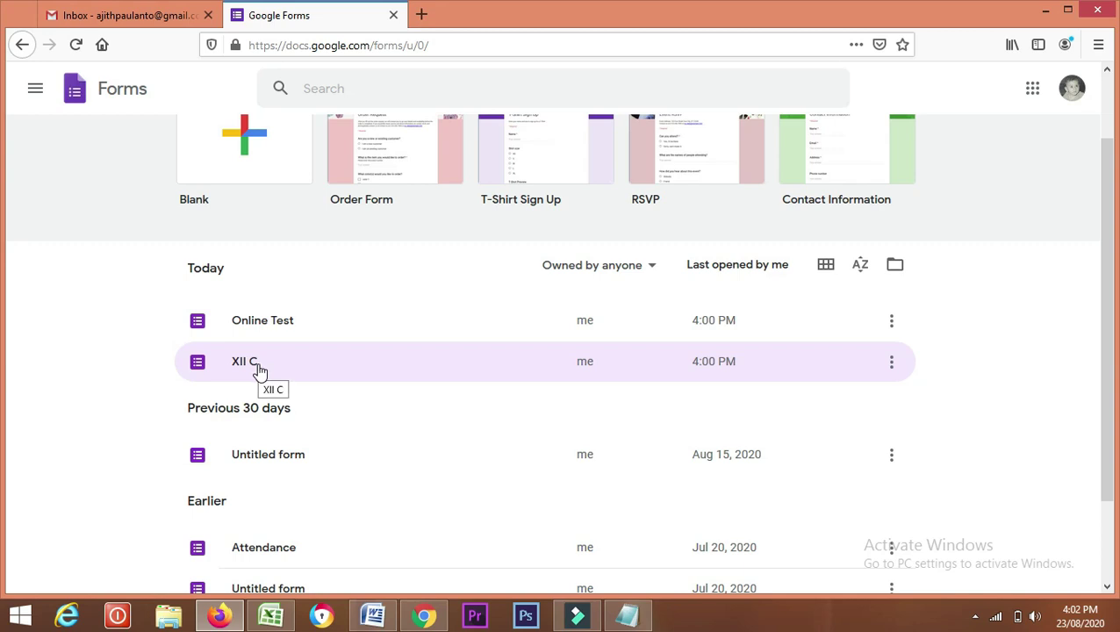
# Open the XII C form from the forms list to check it, then go back and open the Online Test form.
pyautogui.click(259, 369)
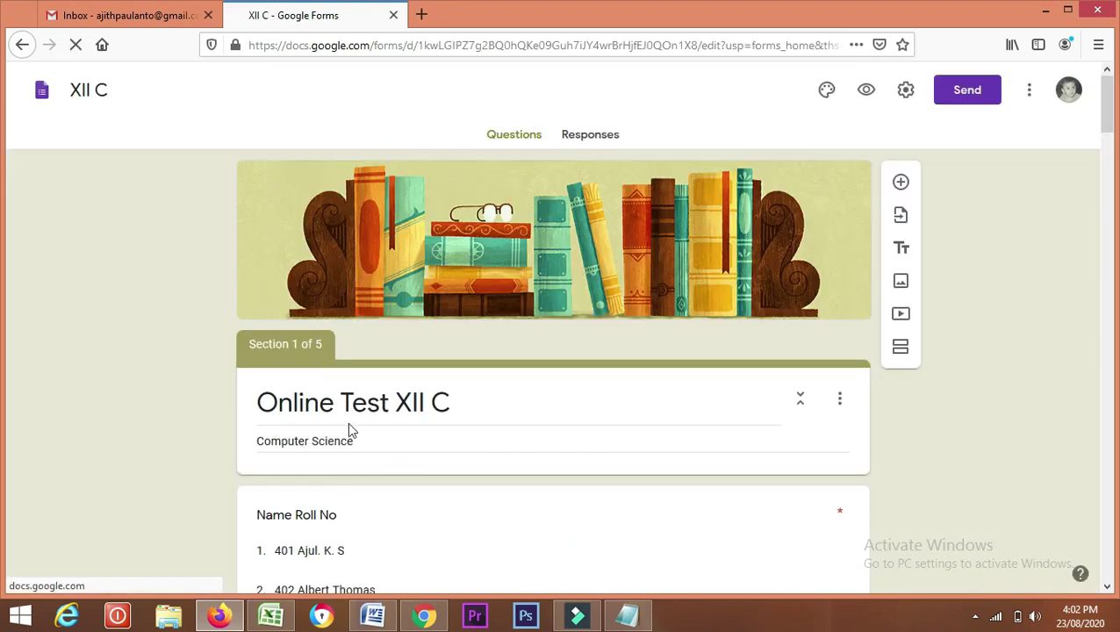
pyautogui.click(22, 45)
pyautogui.click(264, 405)
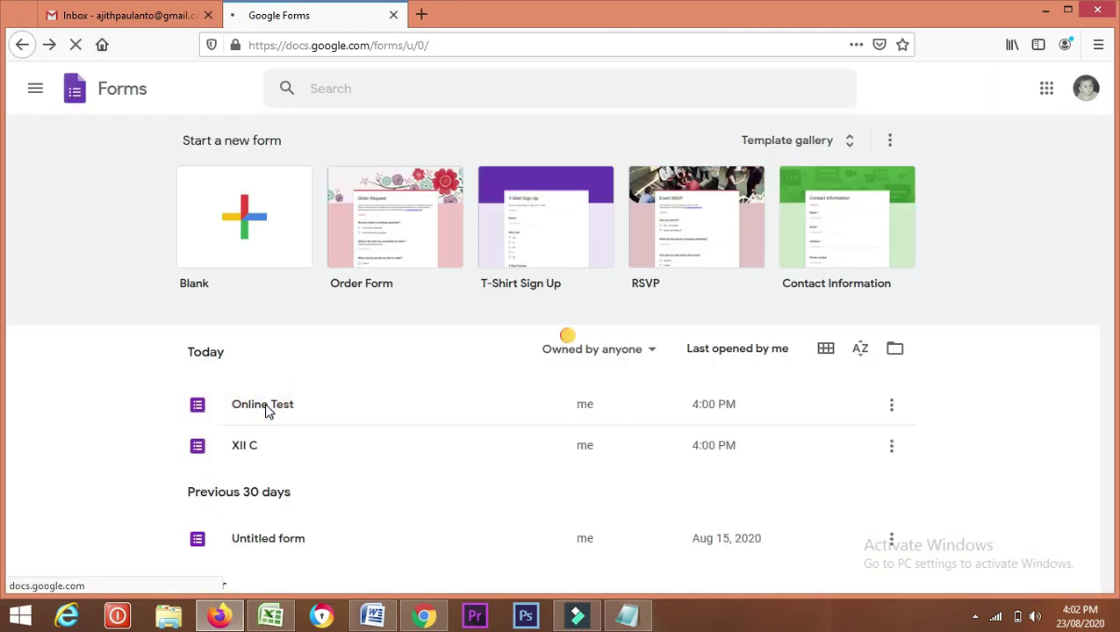